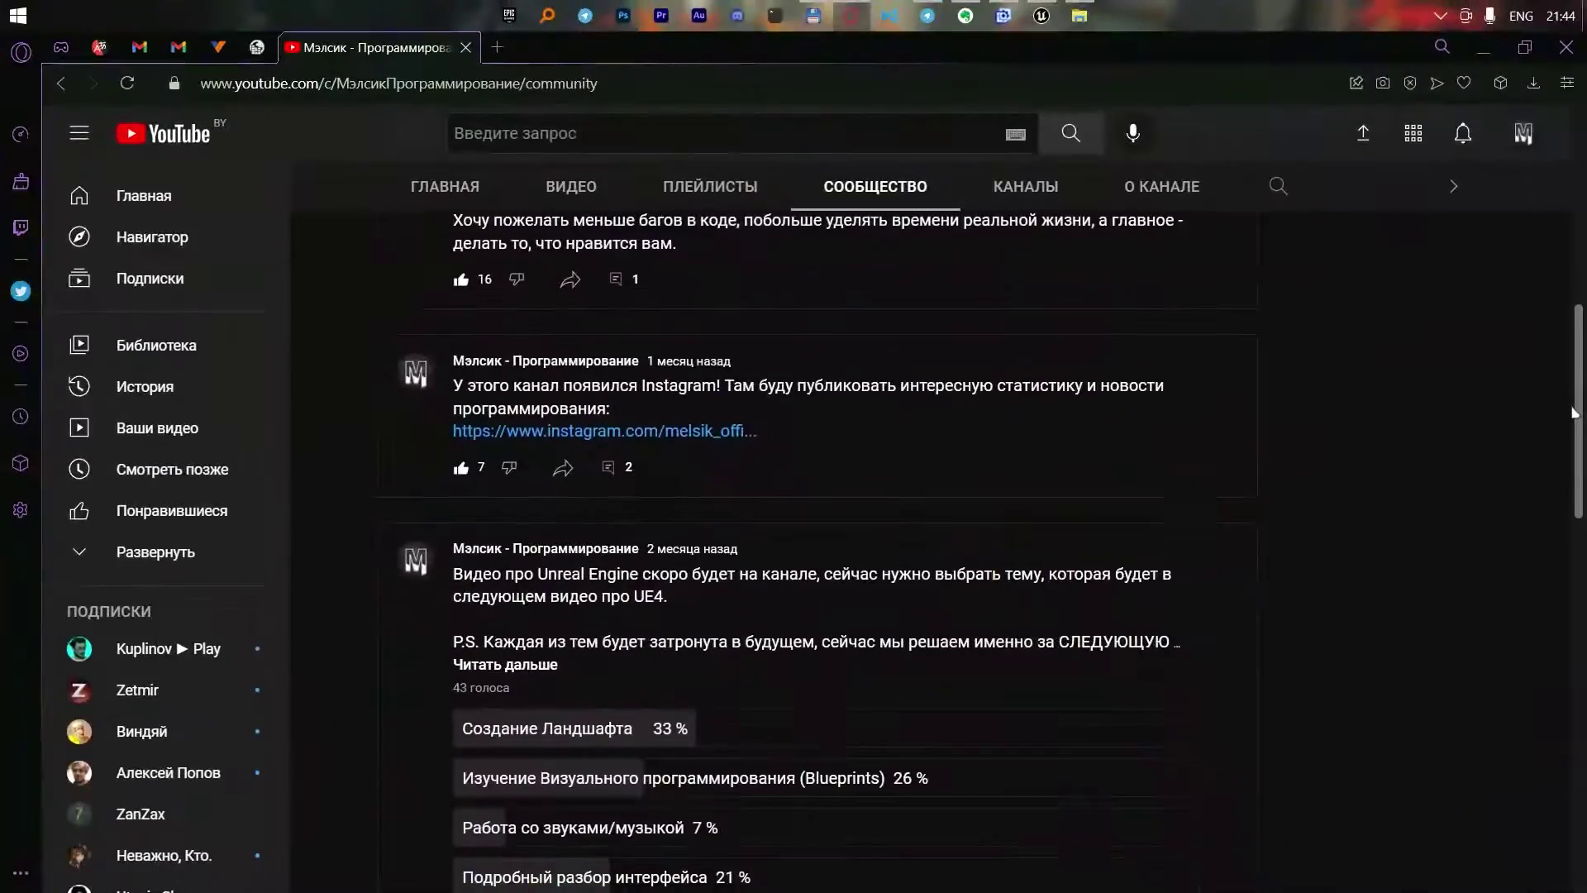
# Start a new project from the First Person template
pyautogui.scroll(-2, 1572, 446)
pyautogui.moveTo(1573, 447); pyautogui.dragTo(1573, 456)
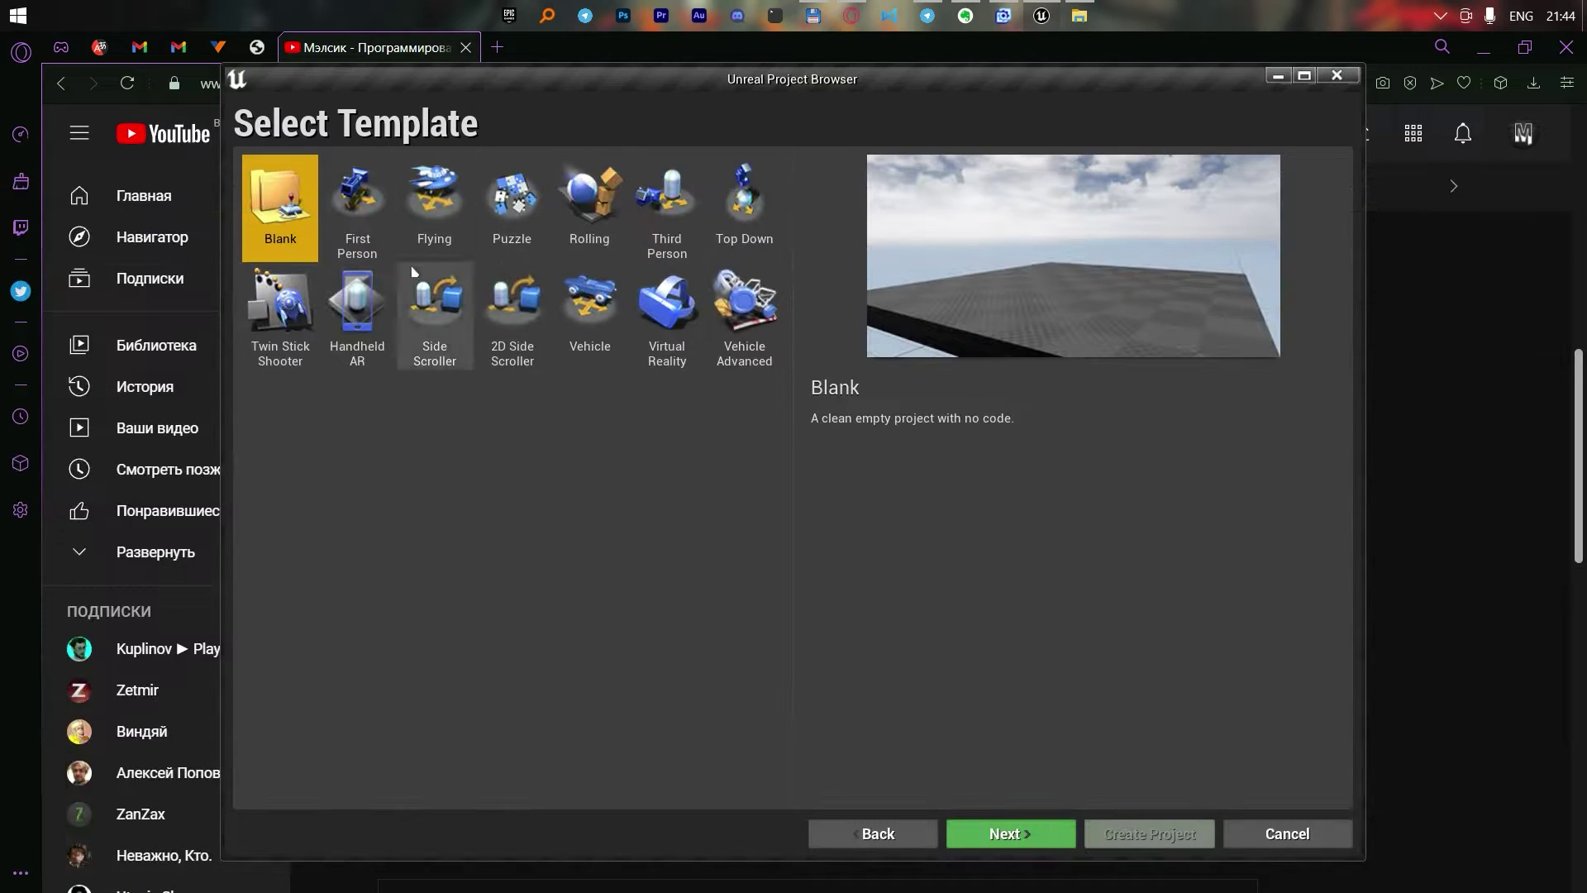
pyautogui.click(359, 256)
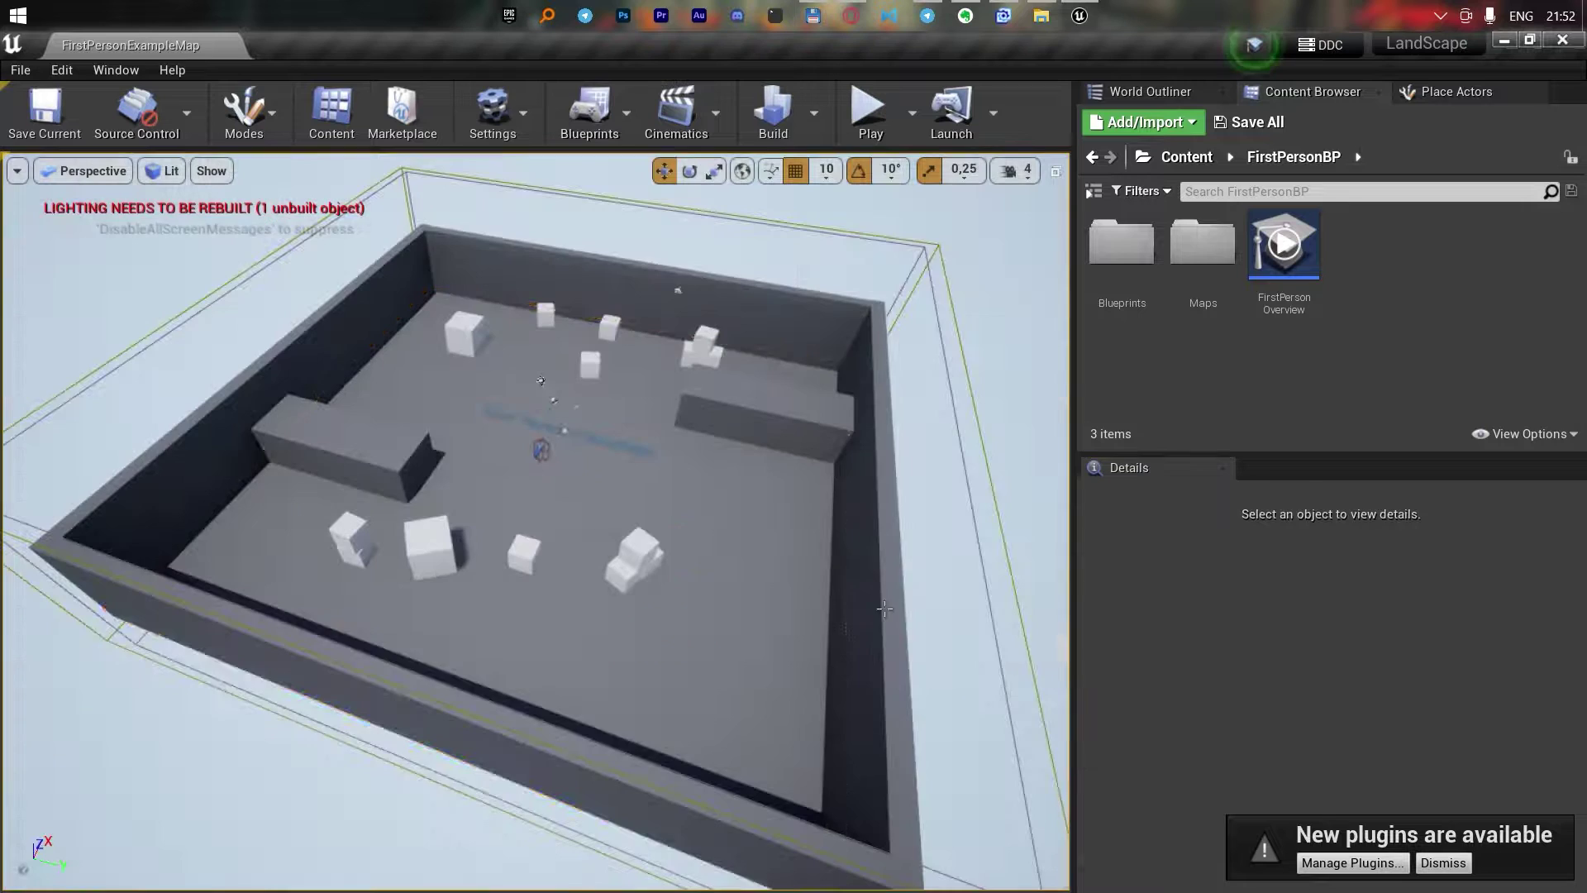
# Delete the arena floor, a wall and both cubes from the level
pyautogui.click(744, 496)
pyautogui.press('Delete')
pyautogui.click(876, 463)
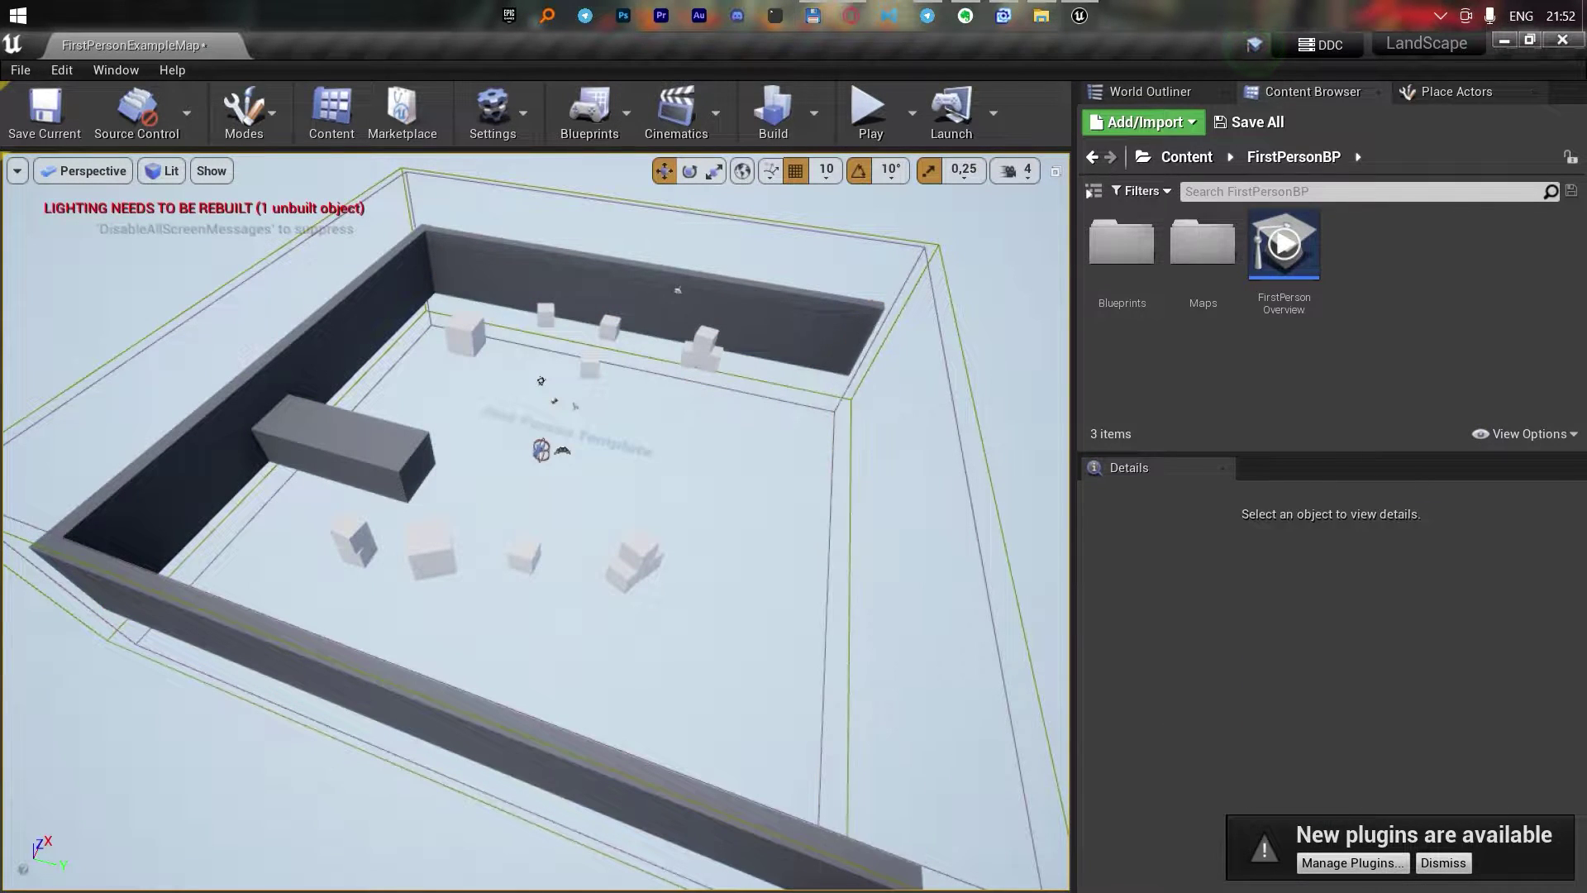
pyautogui.press('Delete')
pyautogui.click(546, 558)
pyautogui.press('Delete')
pyautogui.click(382, 535)
pyautogui.press('Delete')
# Delete the player start and the First Person Template text, then enter Landscape mode
pyautogui.click(570, 450)
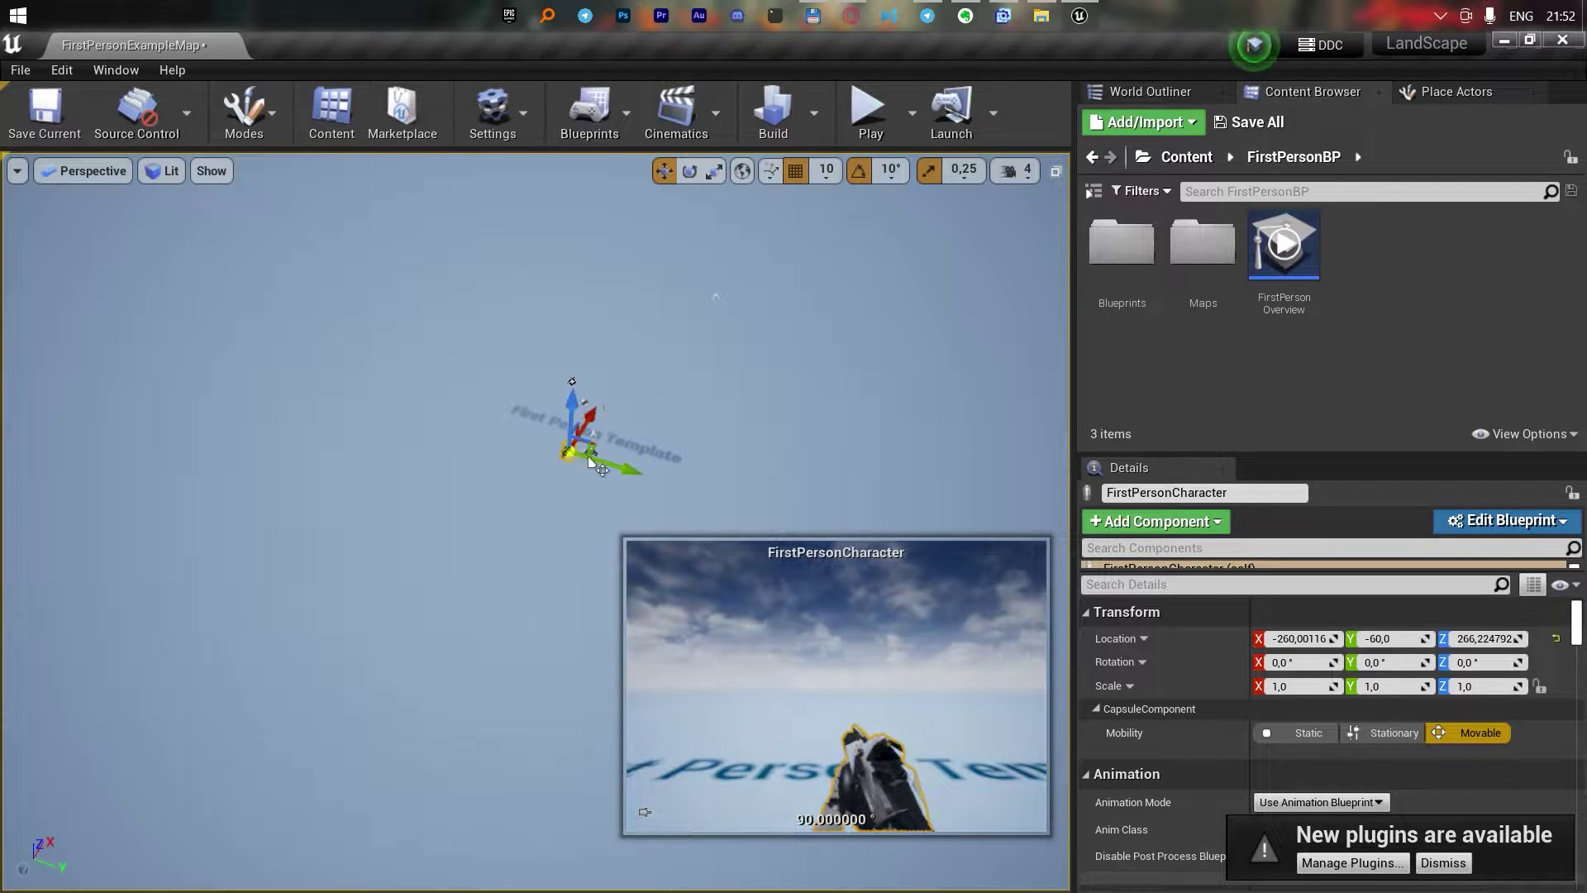
pyautogui.press('Delete')
pyautogui.click(603, 466)
pyautogui.moveTo(603, 465); pyautogui.dragTo(561, 431)
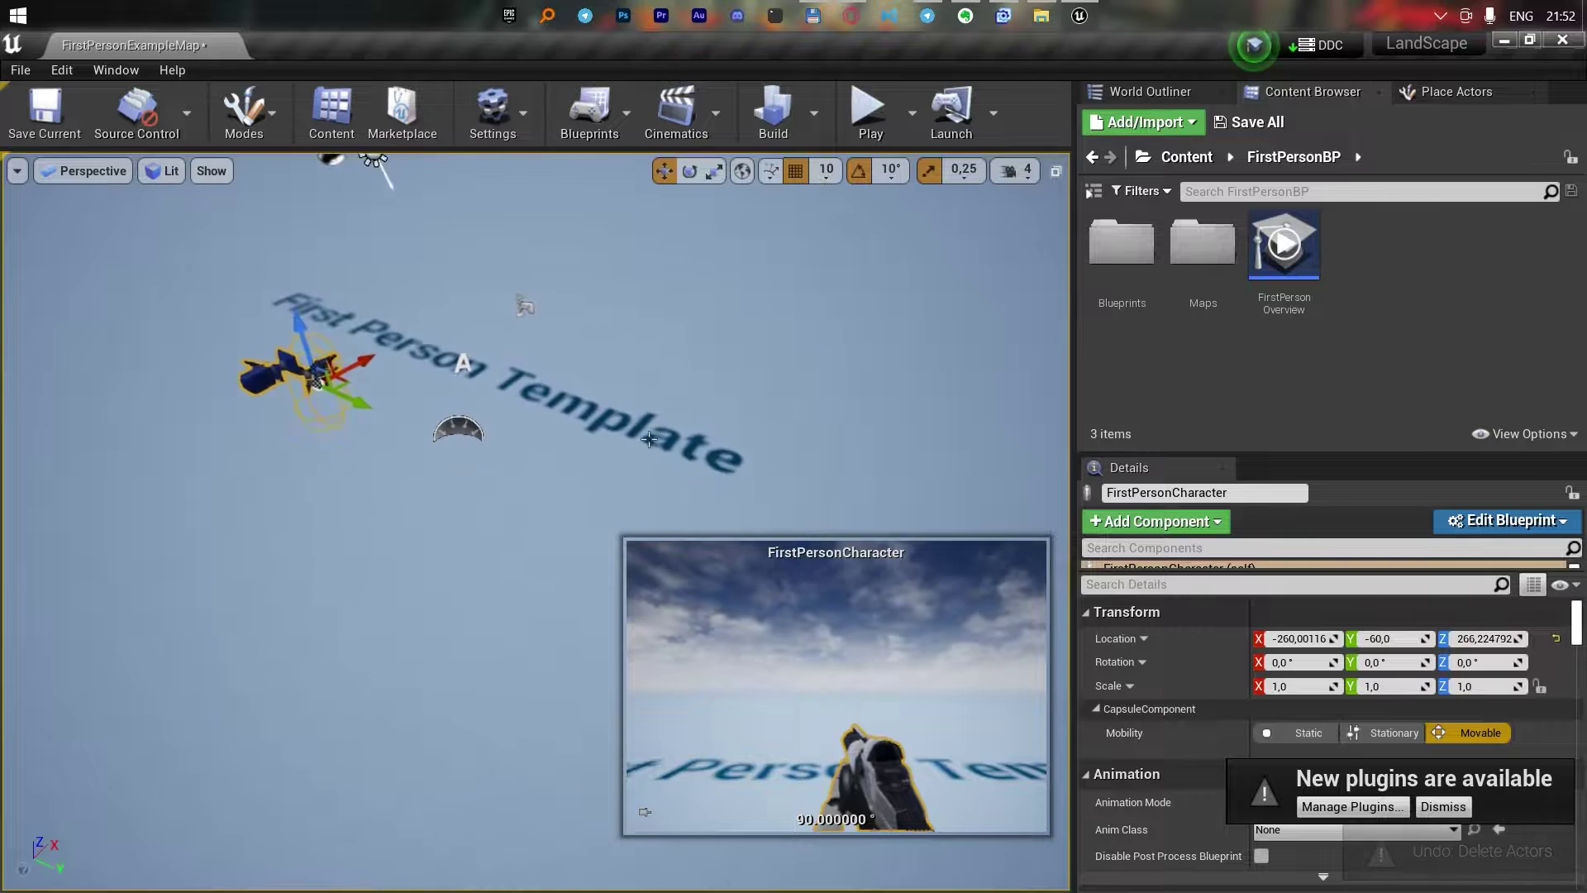
pyautogui.click(561, 432)
pyautogui.press('Delete')
pyautogui.moveTo(561, 432)
pyautogui.mouseDown(button='right')
pyautogui.moveTo(576, 486)
pyautogui.moveTo(695, 256)
pyautogui.mouseUp(button='right')
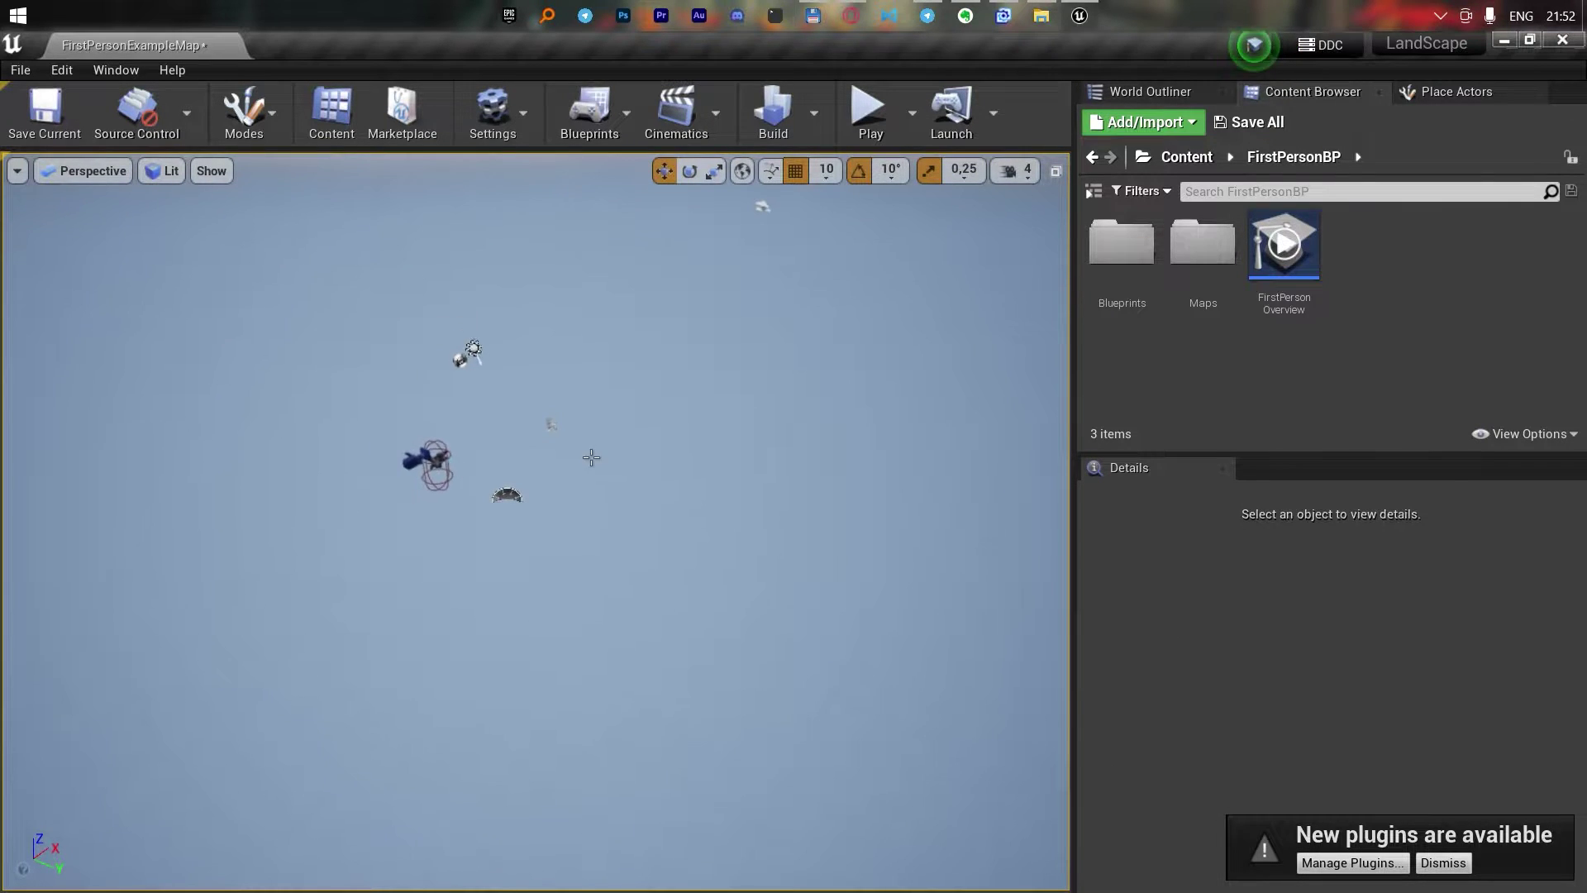
pyautogui.click(244, 114)
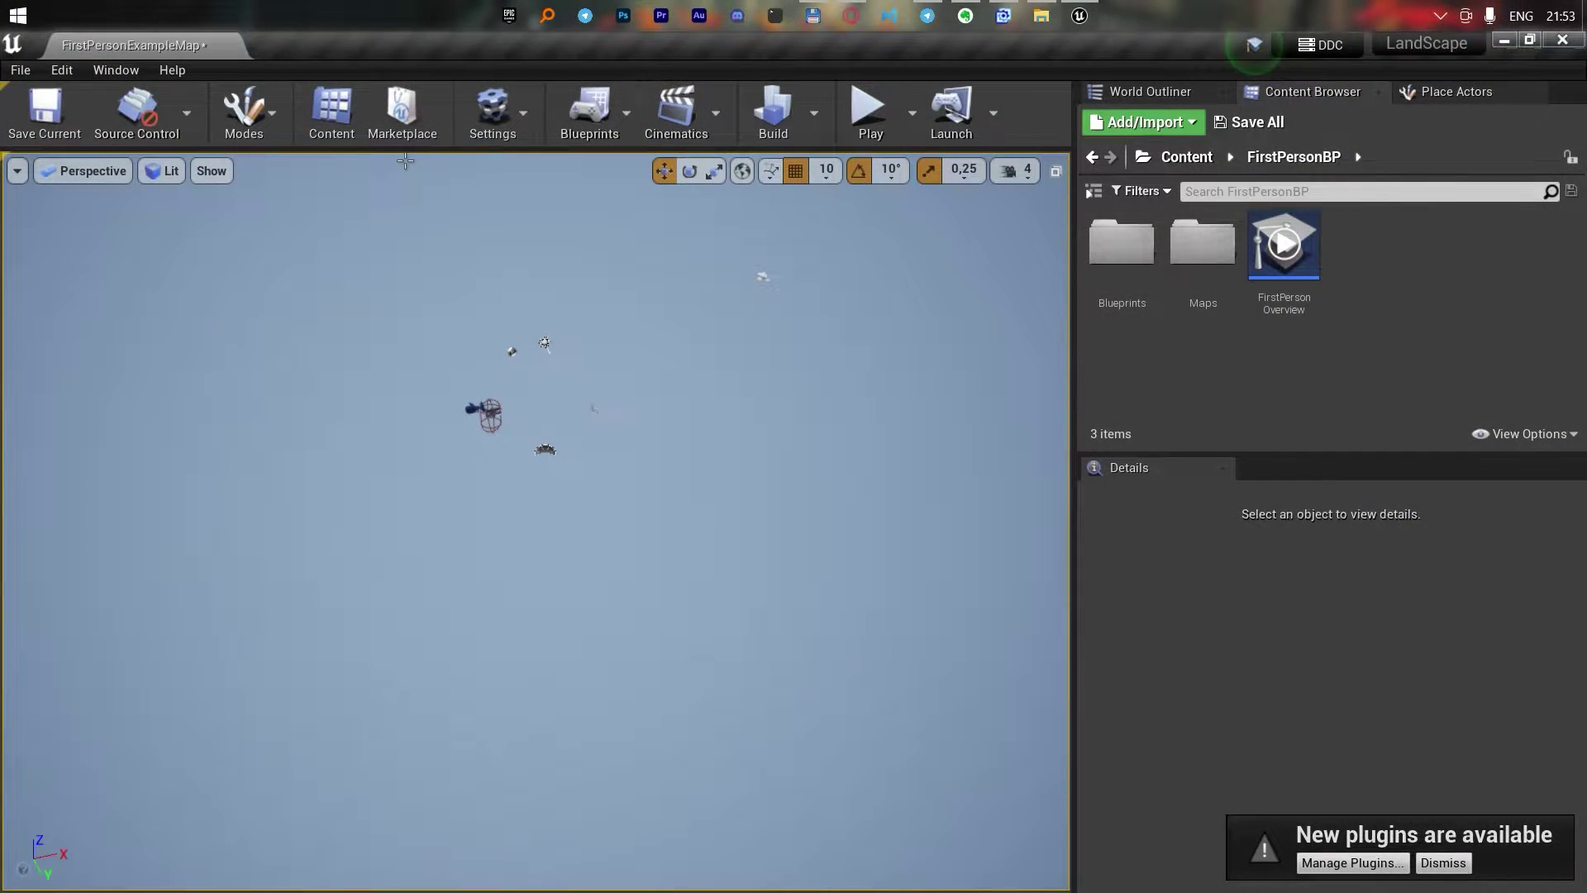
pyautogui.hotkey('shift', '3')
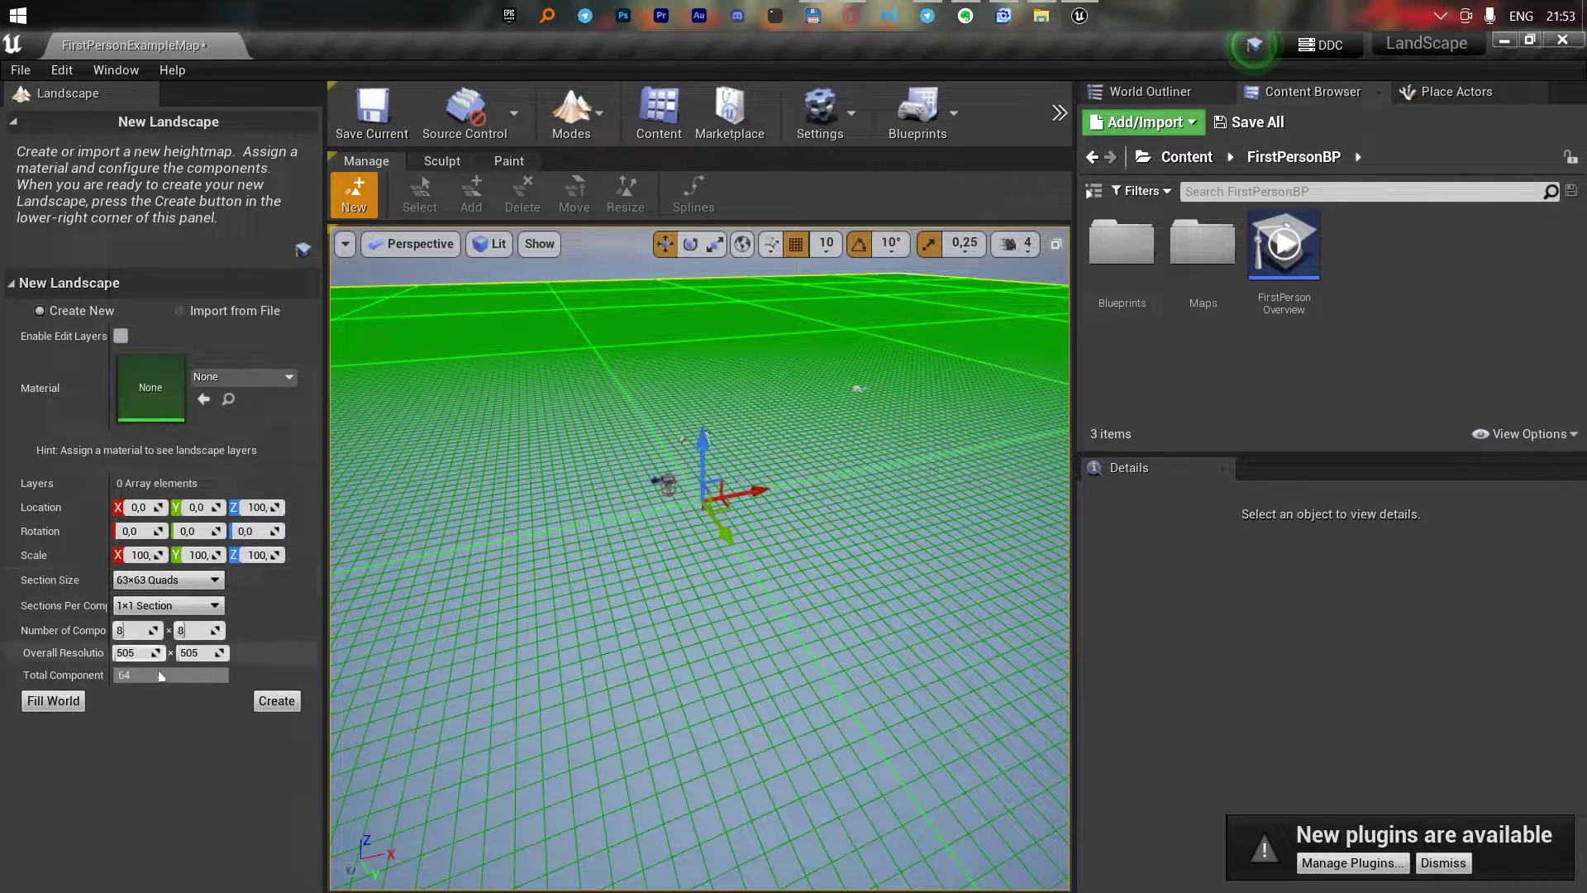
# Give the new landscape the M_Ground_Grass material and 15×15-quad sections, and create it
pyautogui.click(242, 376)
pyautogui.write('w')
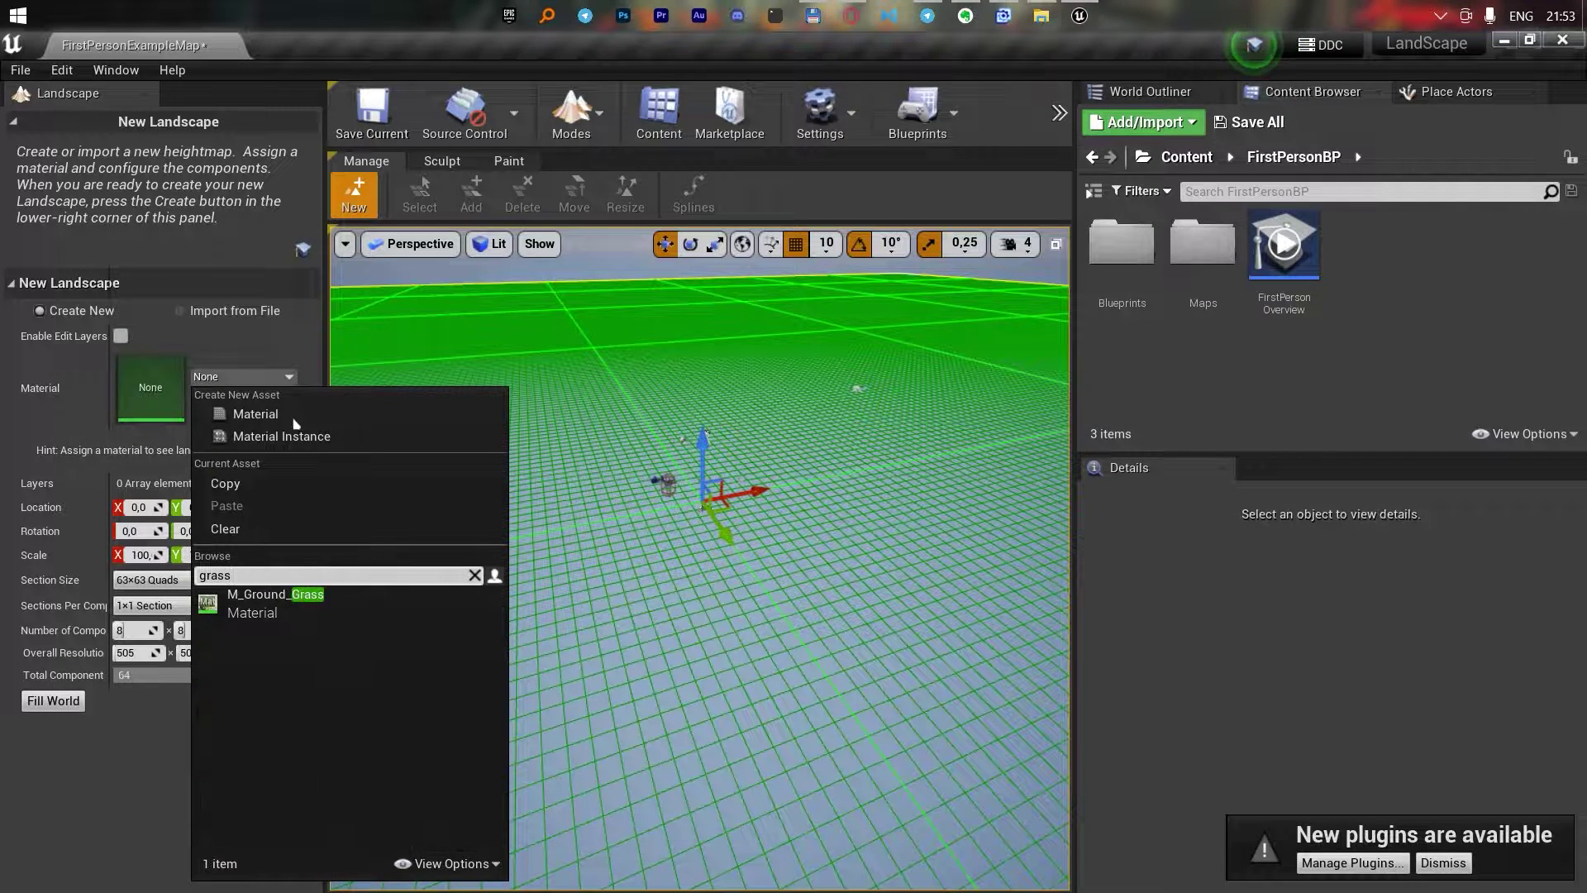
pyautogui.click(254, 606)
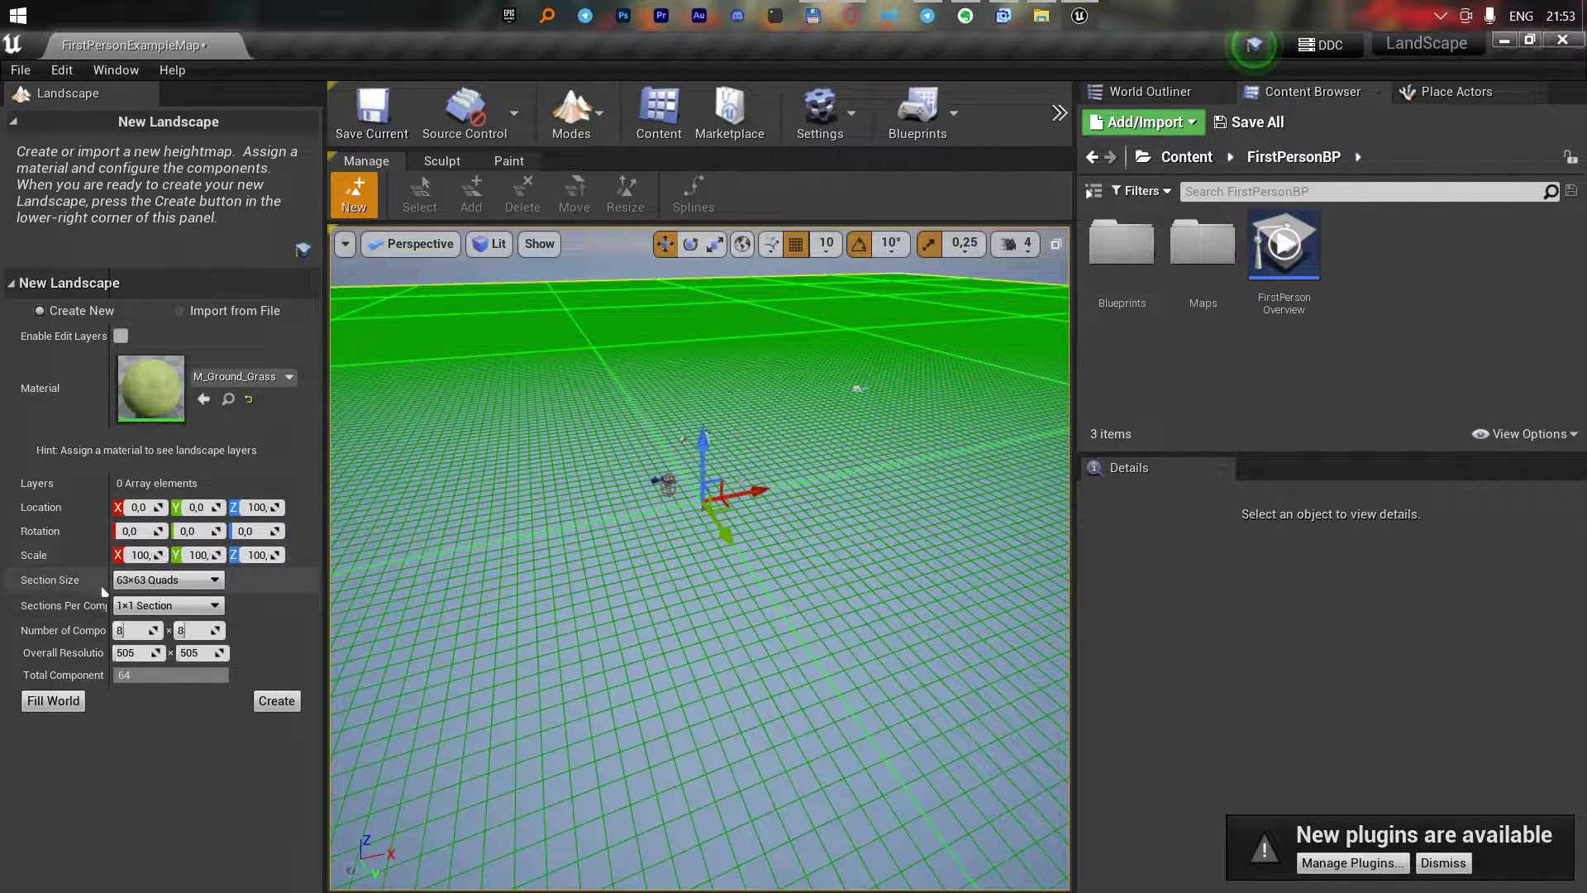
pyautogui.click(147, 581)
pyautogui.click(166, 624)
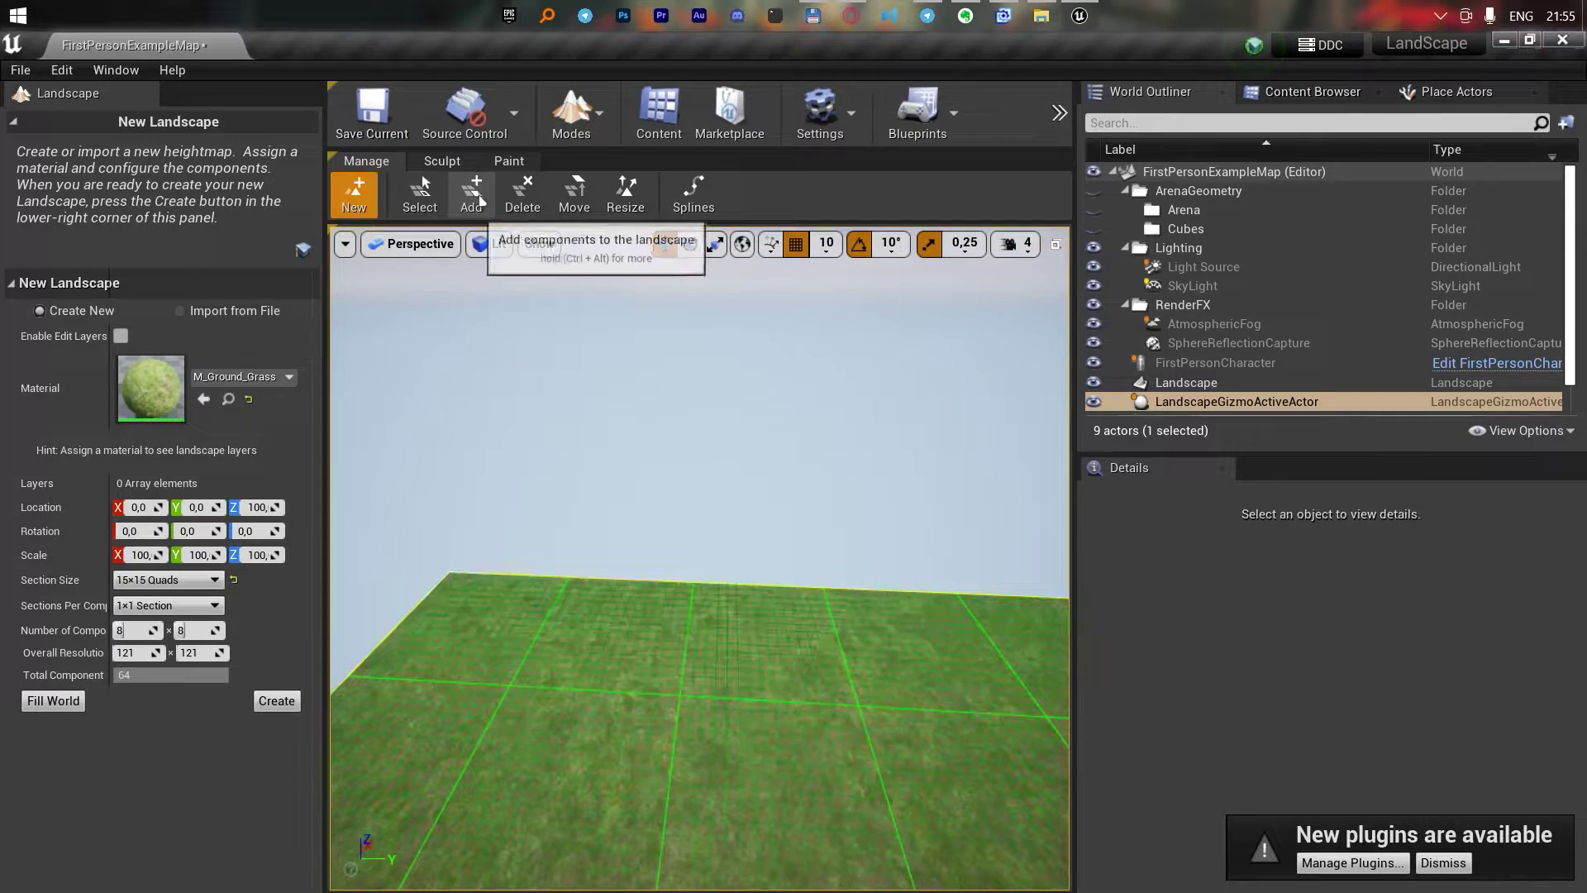
# Add a landscape component on the next cell with the Add and Delete component tools
pyautogui.click(471, 195)
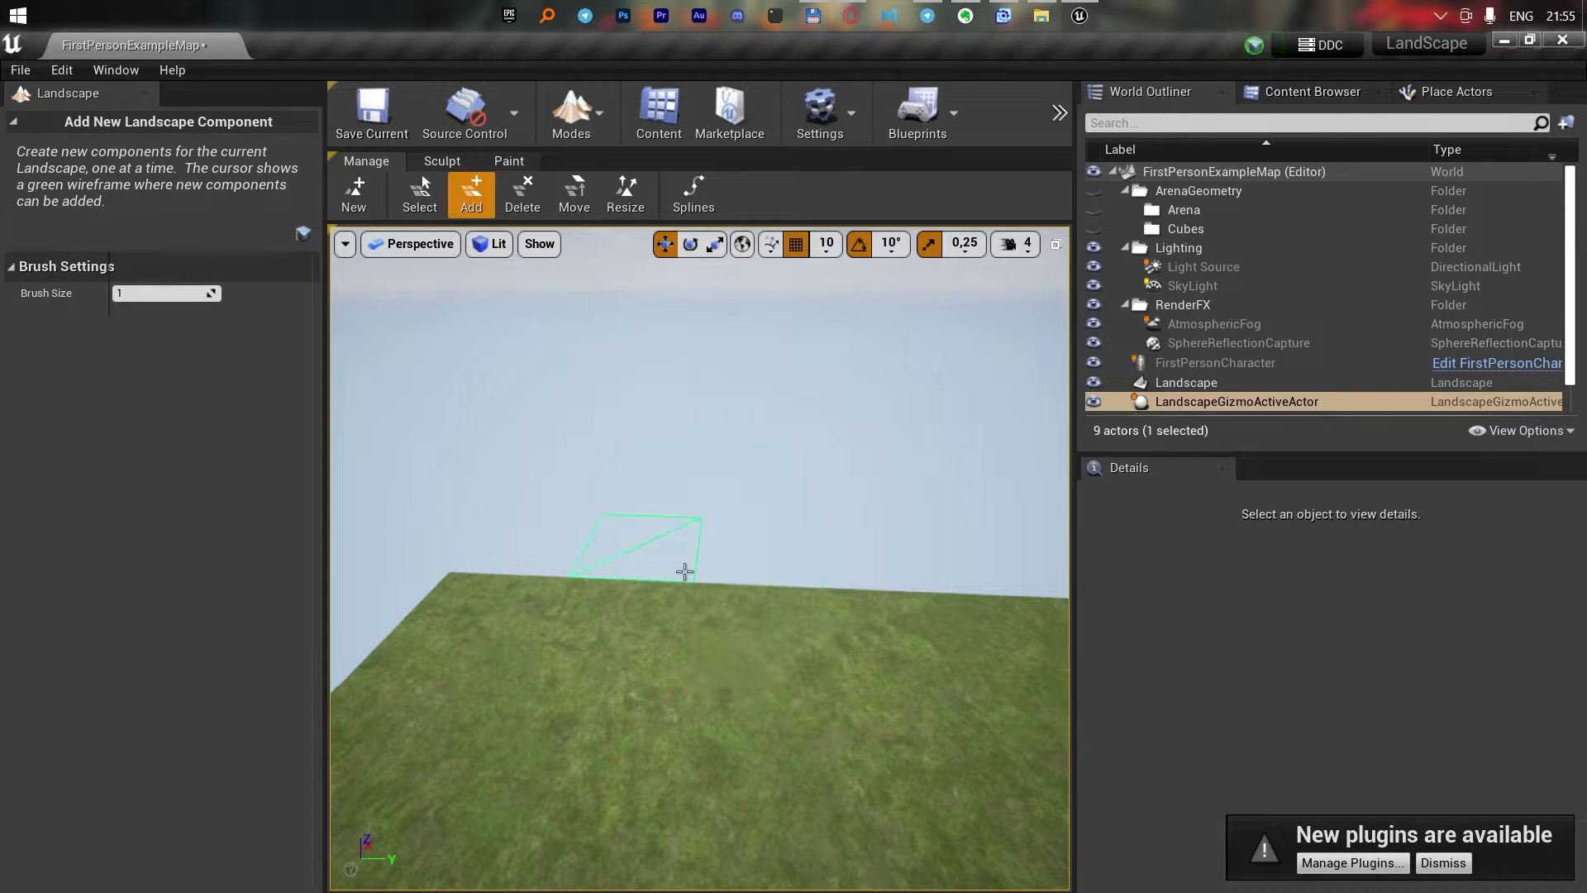
pyautogui.click(684, 571)
pyautogui.click(522, 194)
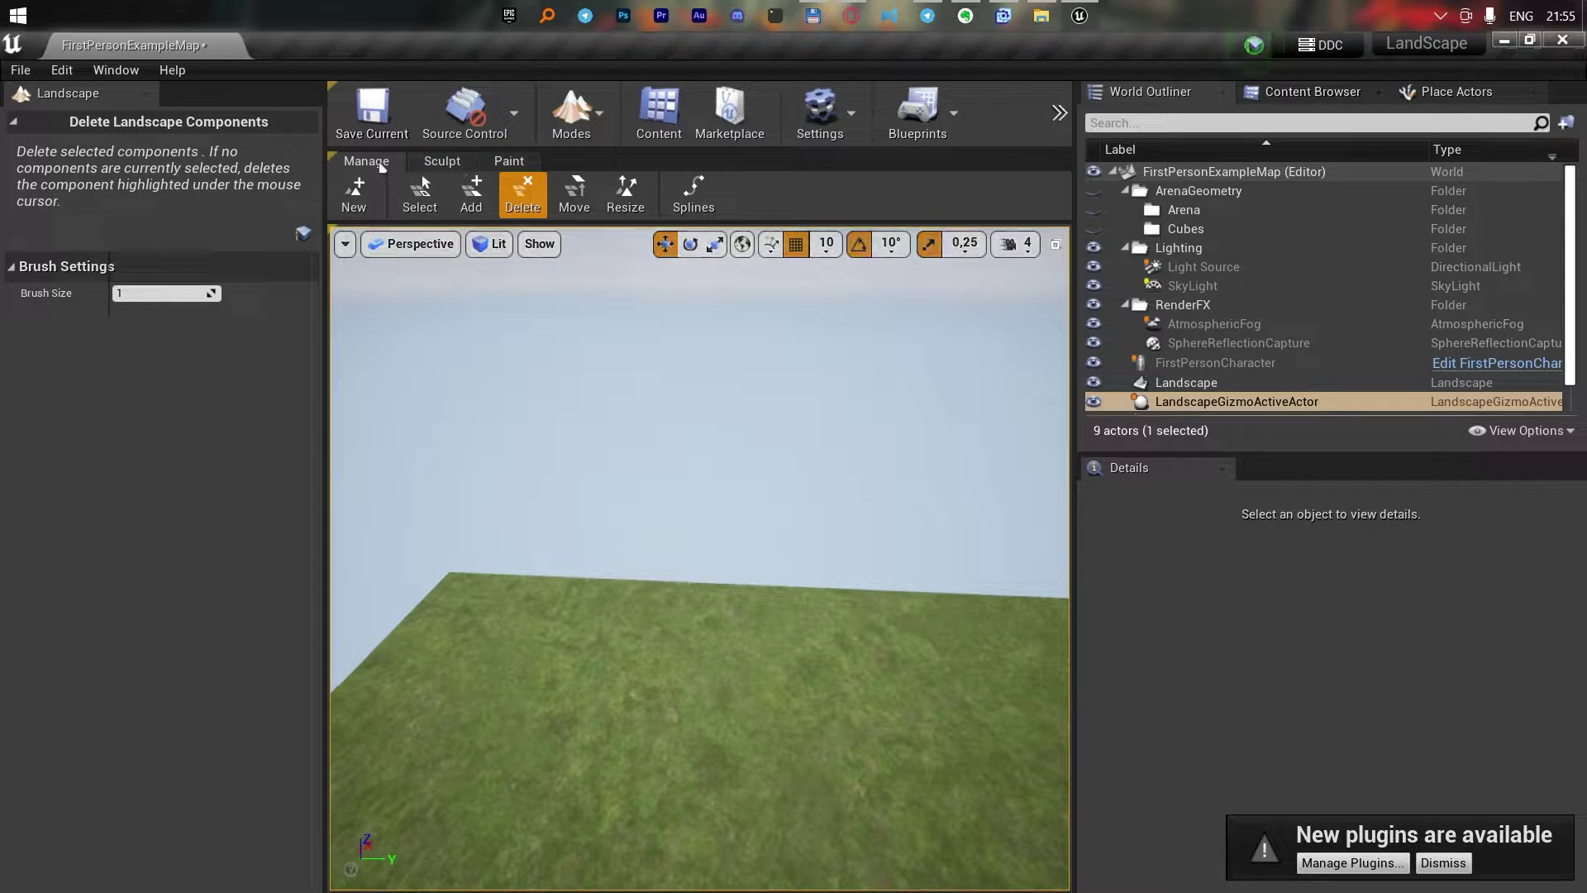
# Sculpt a large hill, with tool strength about 0.31 and brush size about 2062.5
pyautogui.click(442, 161)
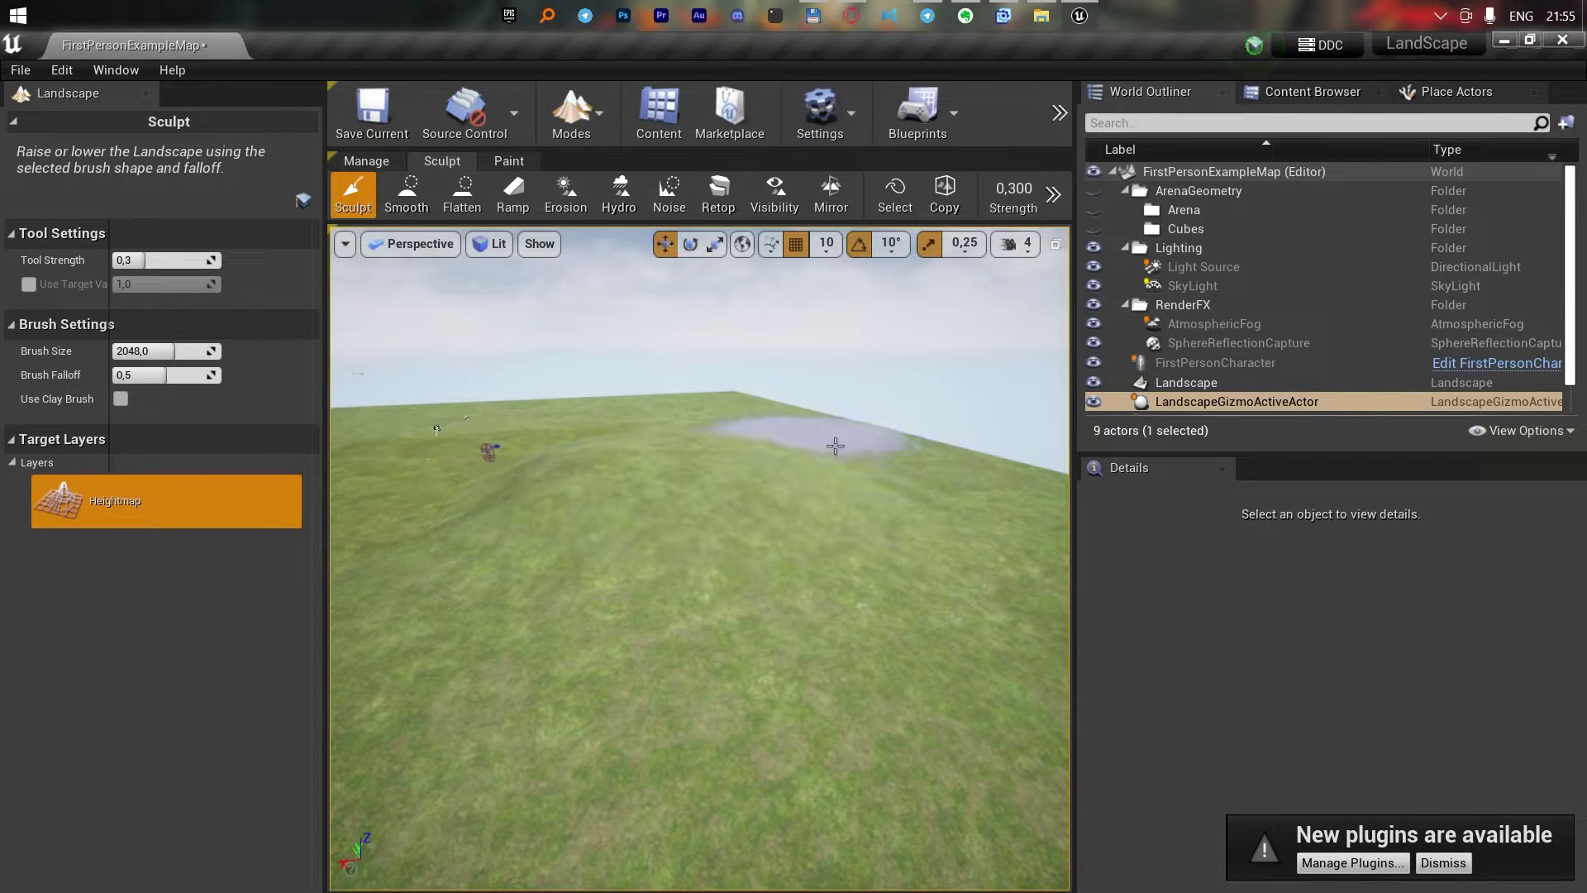
pyautogui.scroll(-3, 946, 601)
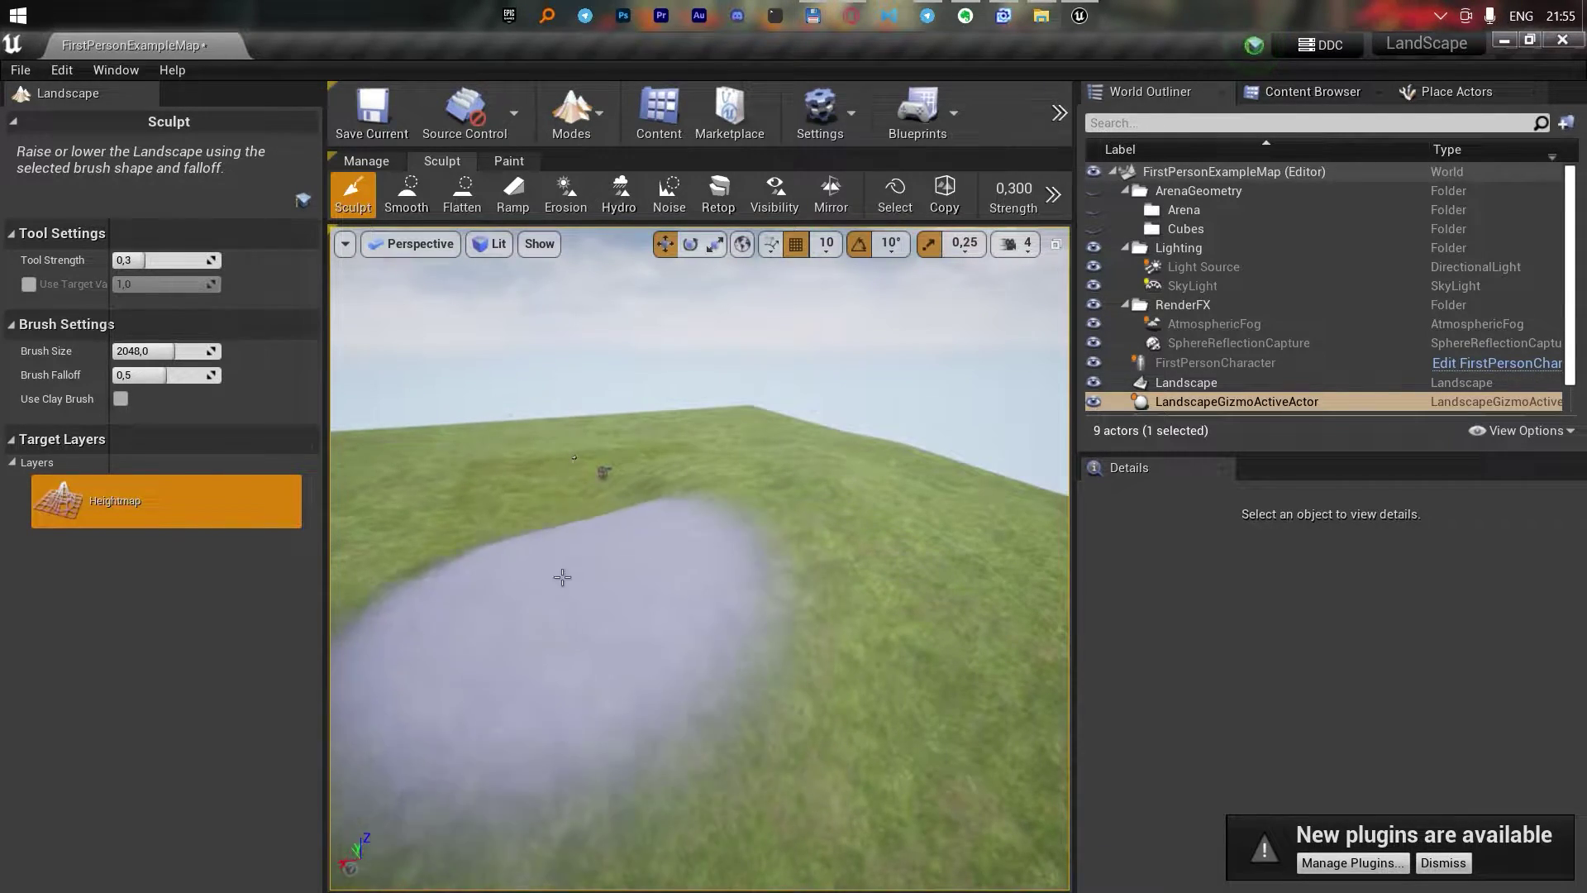
pyautogui.moveTo(656, 457); pyautogui.dragTo(645, 575)
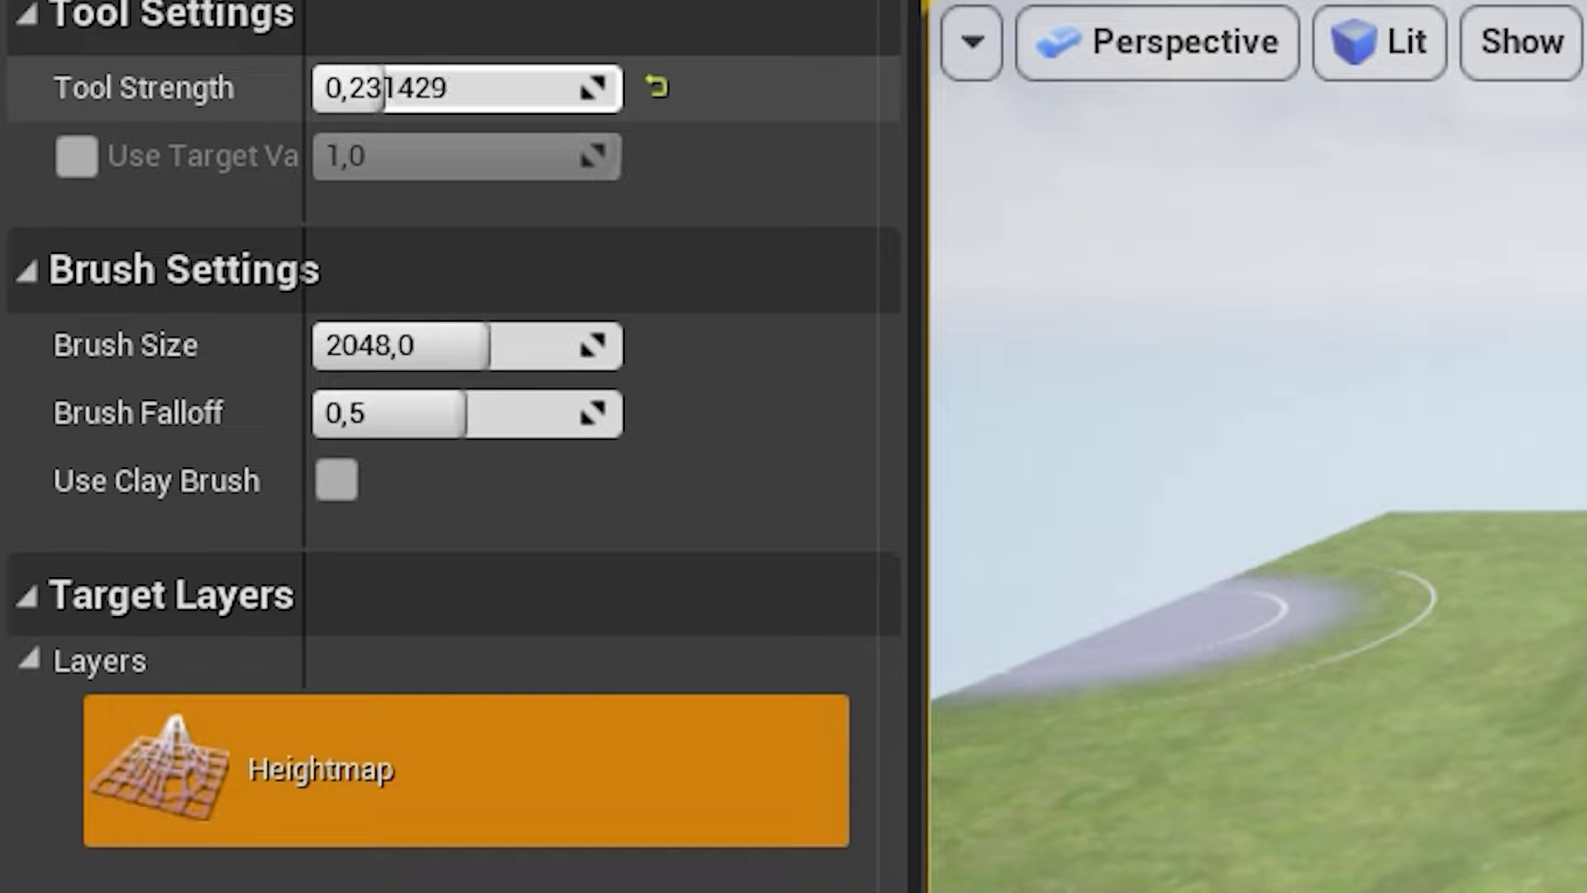
pyautogui.moveTo(385, 88); pyautogui.dragTo(409, 87)
pyautogui.moveTo(464, 364); pyautogui.dragTo(413, 363)
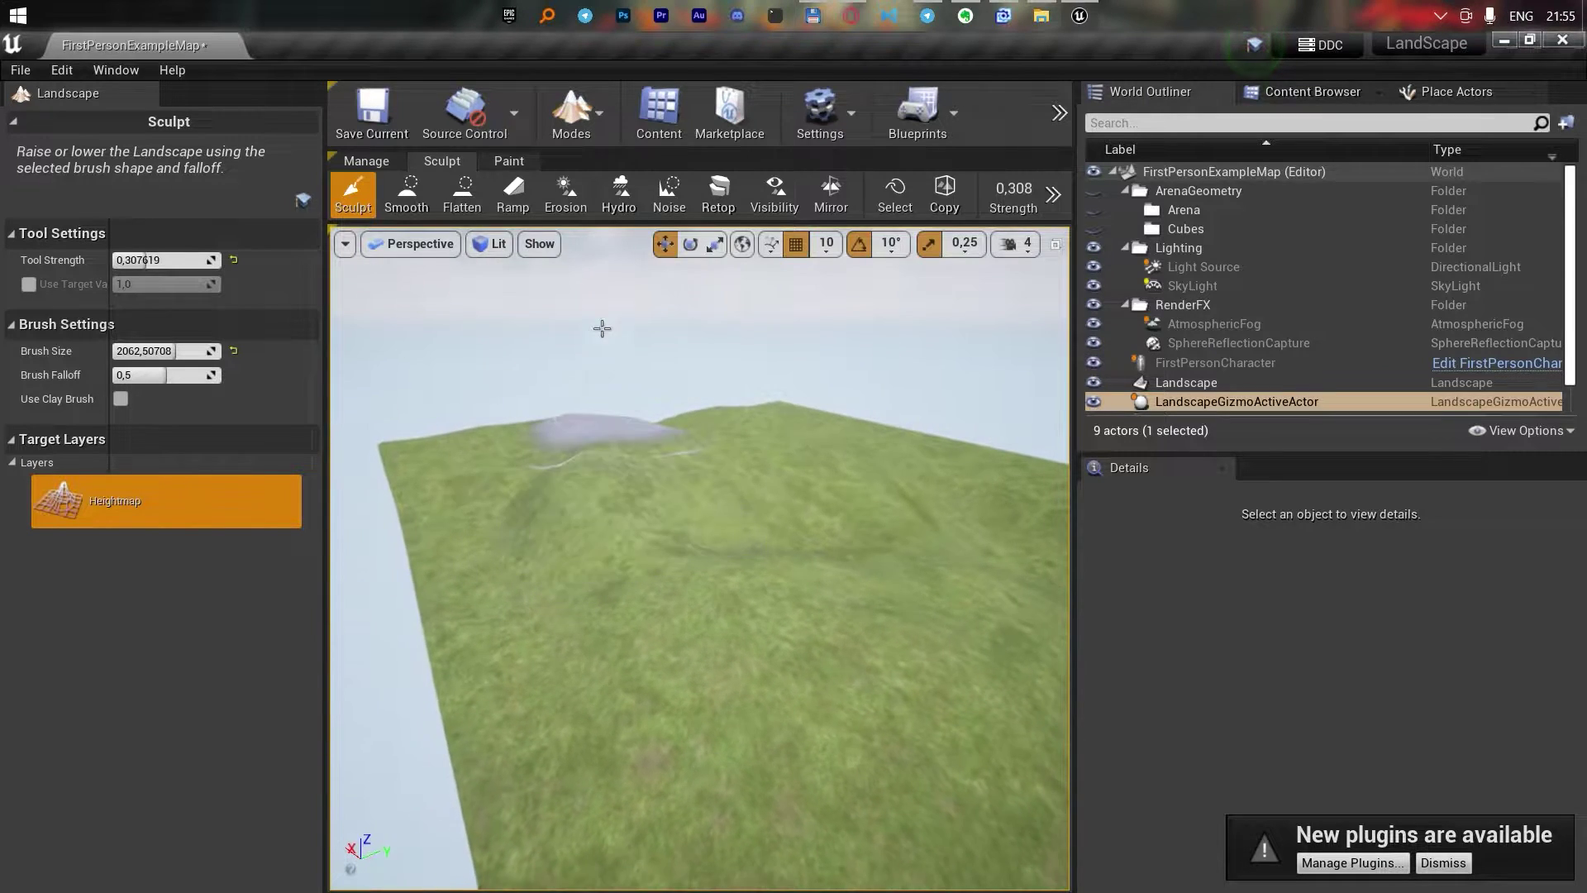
pyautogui.click(407, 196)
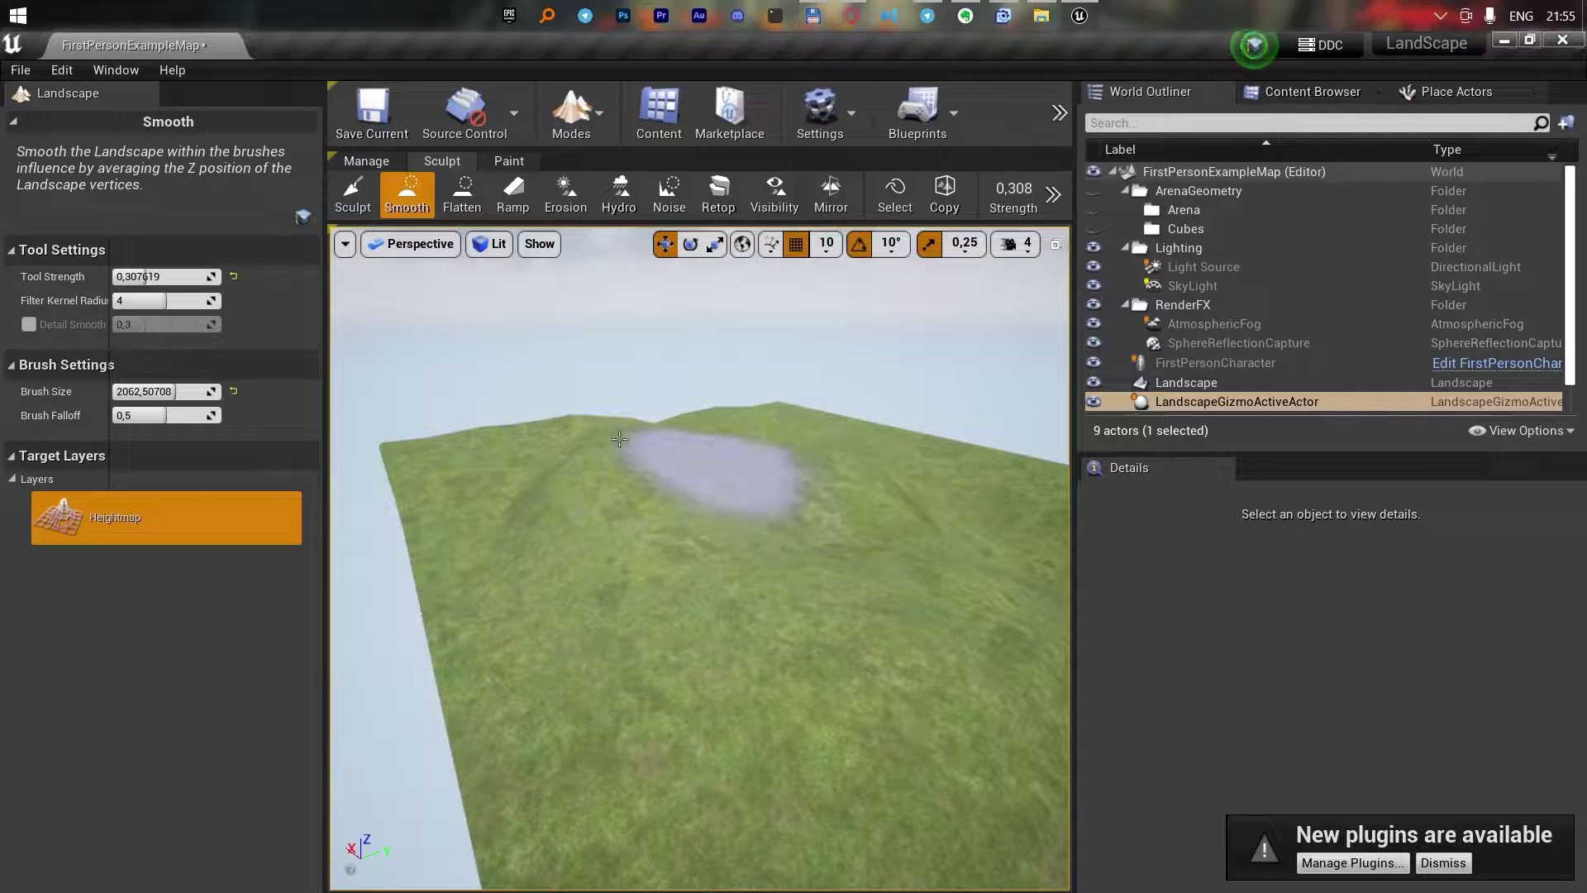
# Smooth the hill's ridges and bumps, try Flatten, then leave Landscape mode for the Content Browser
pyautogui.moveTo(619, 439); pyautogui.dragTo(674, 407)
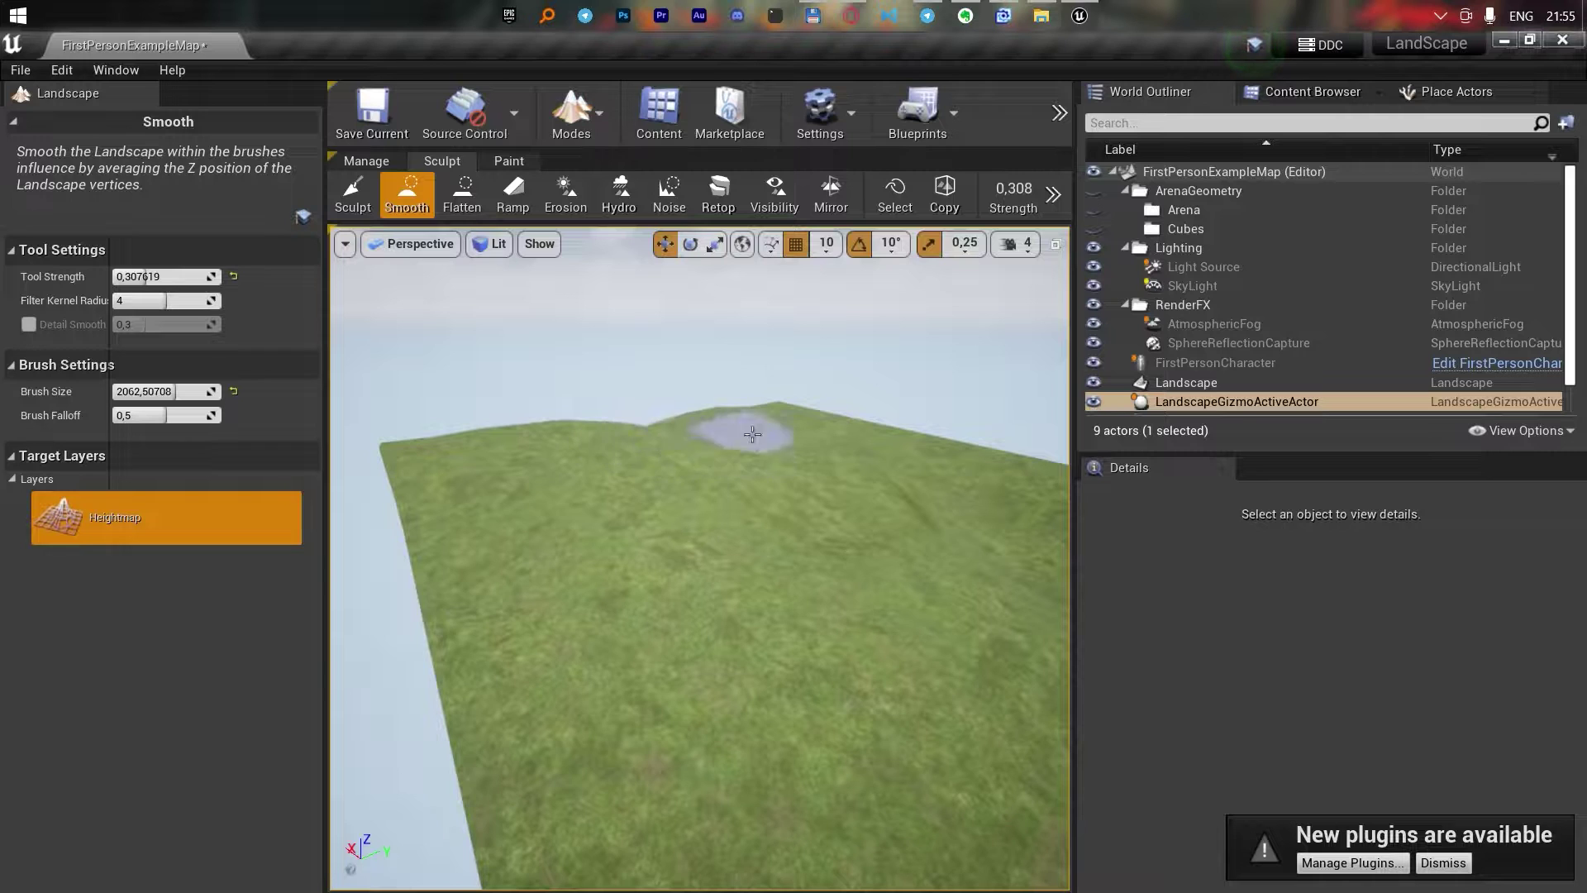
pyautogui.click(462, 196)
pyautogui.moveTo(684, 580); pyautogui.dragTo(744, 570, button='right')
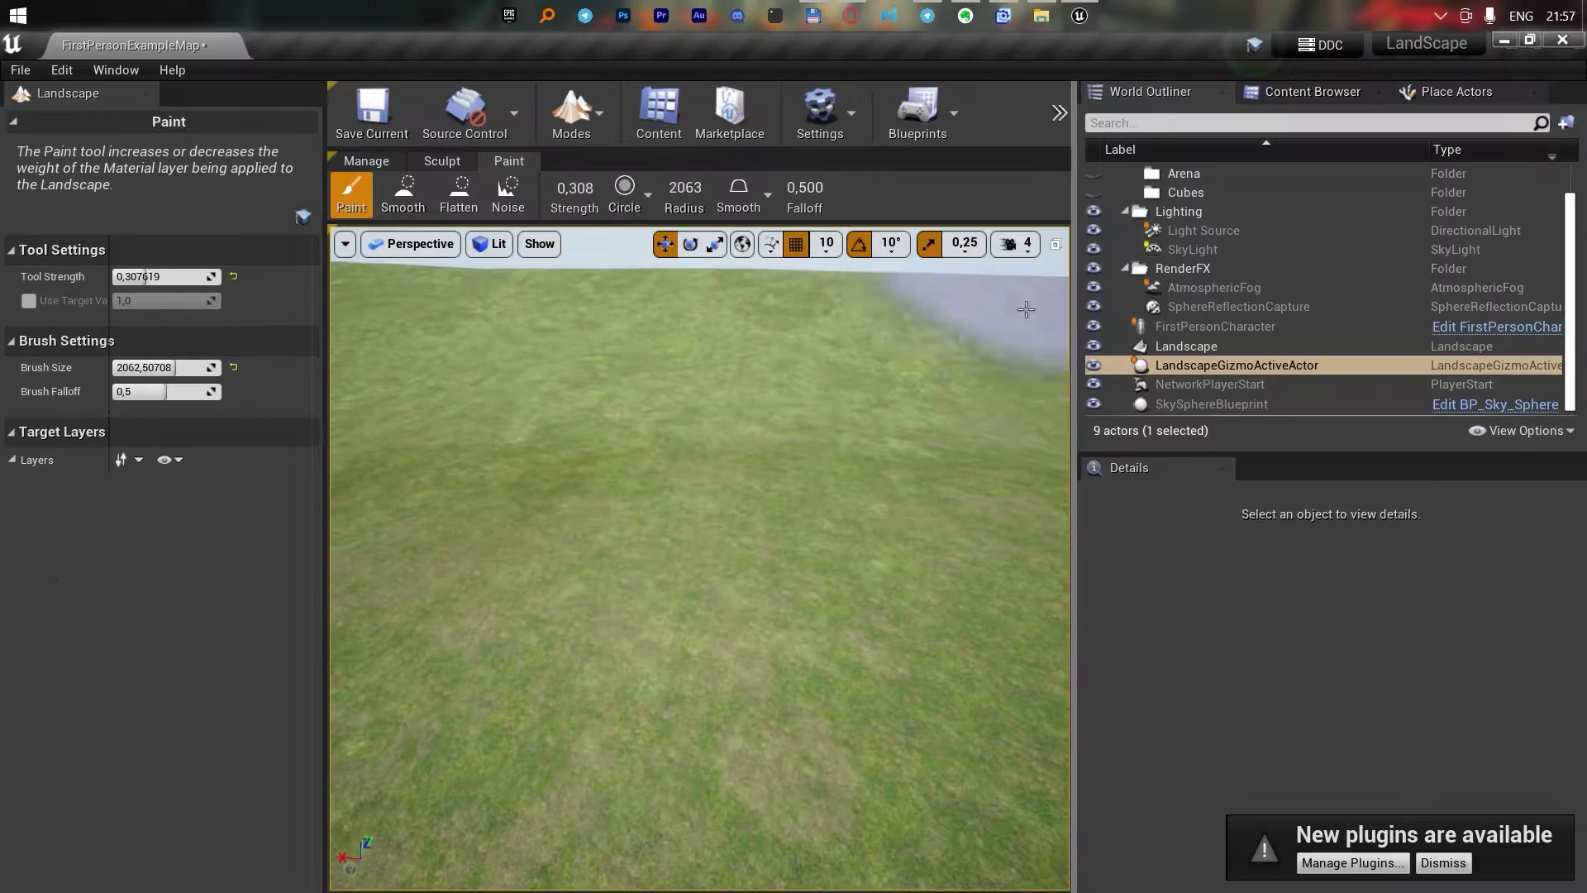
pyautogui.click(1275, 94)
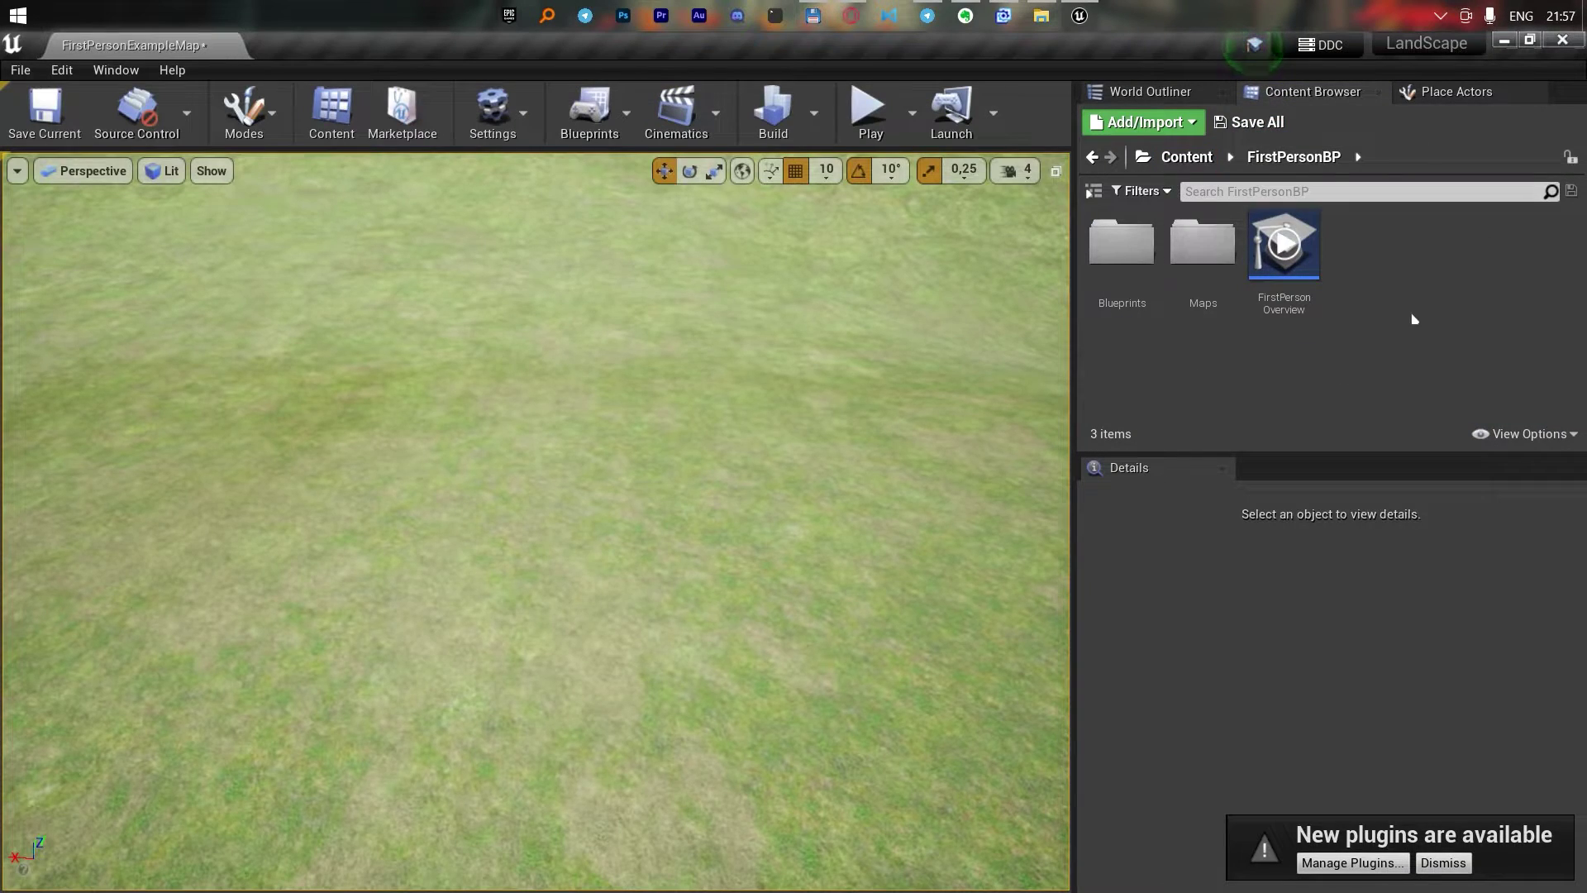
pyautogui.rightClick(1225, 339)
# Create a 'models' folder in Content and colour it purple
pyautogui.click(1144, 353)
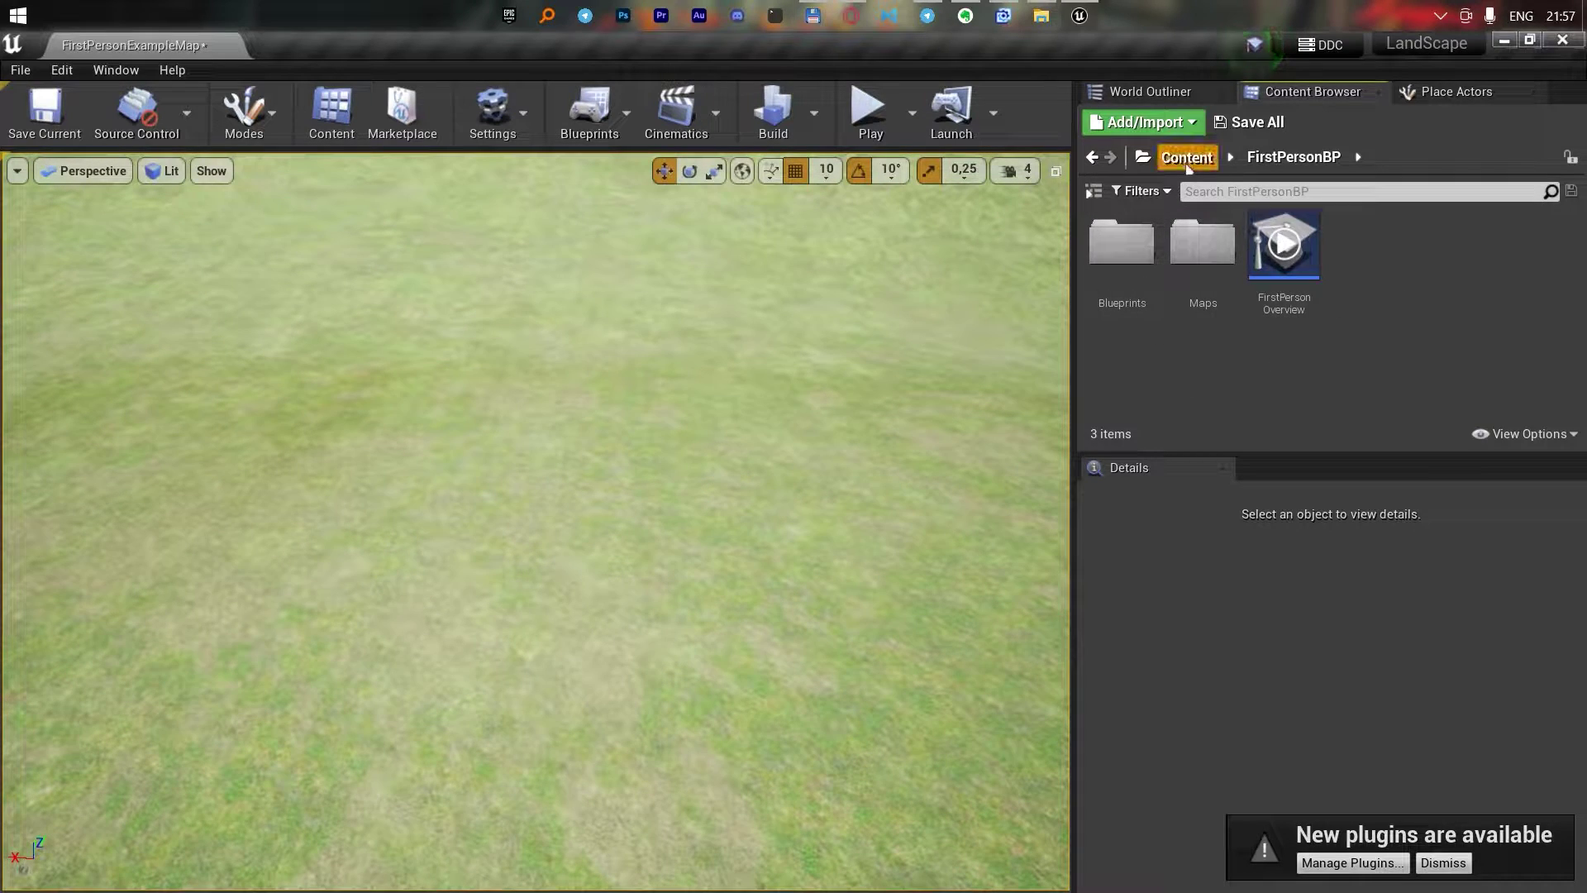
pyautogui.click(1187, 159)
pyautogui.rightClick(1311, 383)
pyautogui.click(1334, 268)
pyautogui.write('models')
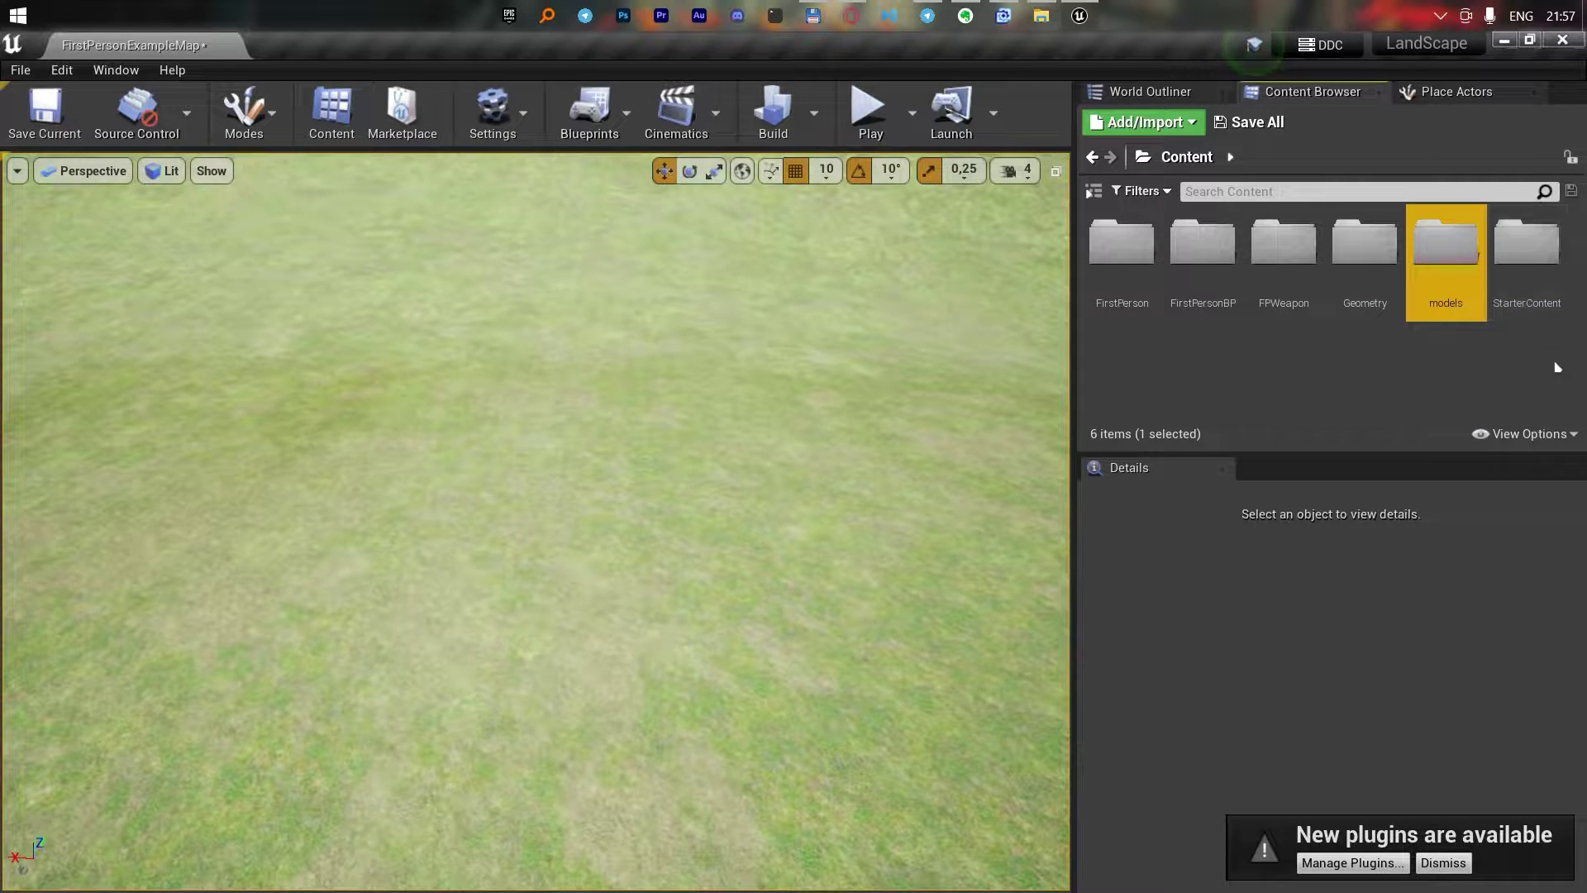
pyautogui.rightClick(1451, 310)
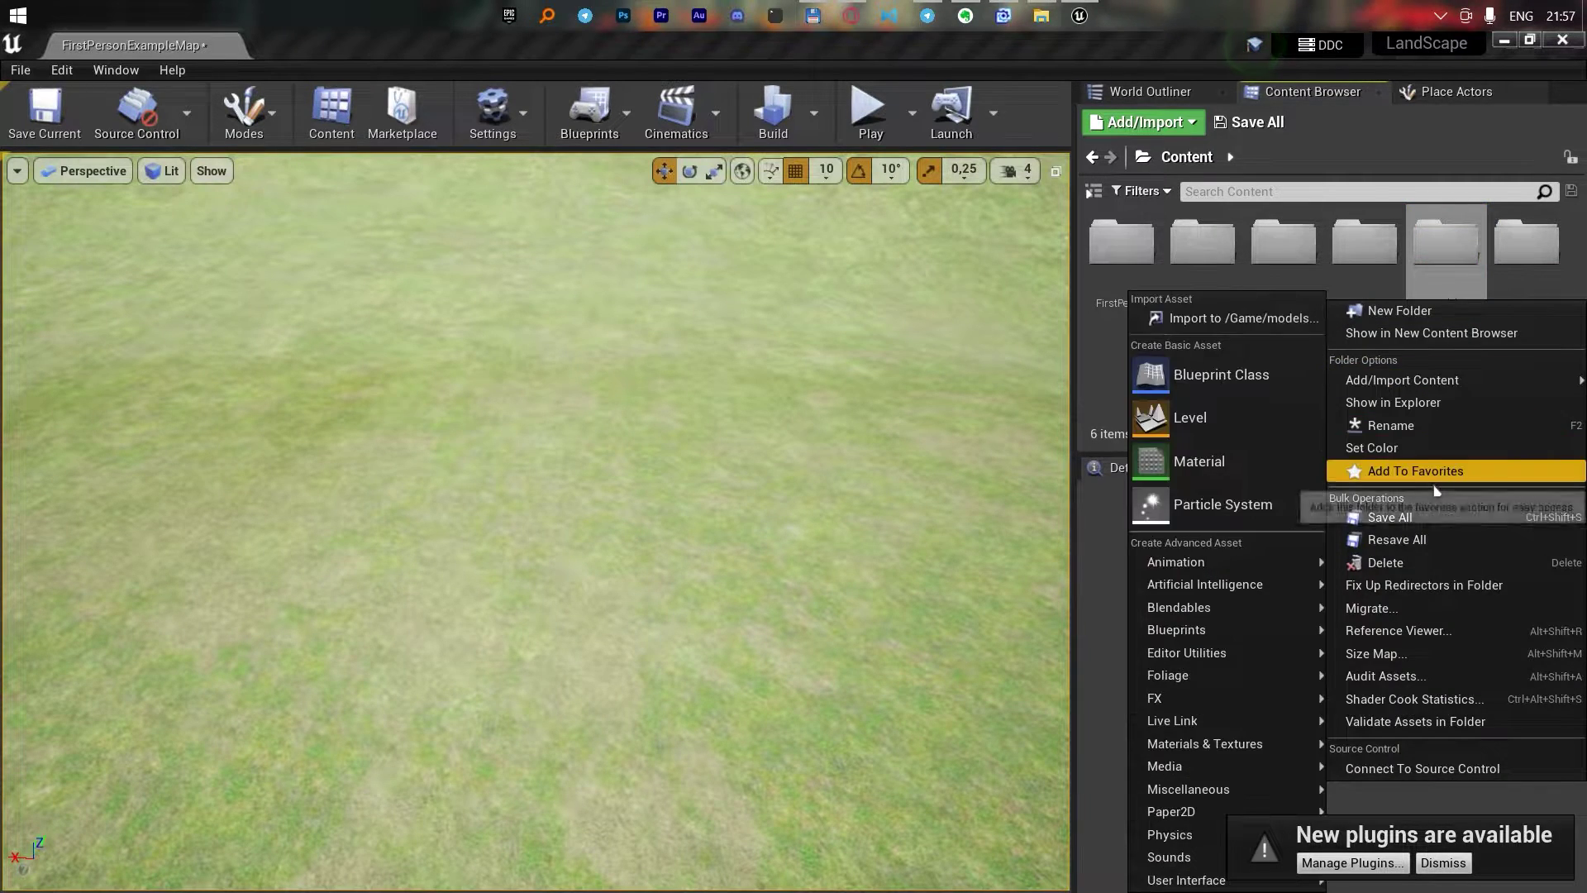
pyautogui.click(1408, 447)
pyautogui.moveTo(1074, 480); pyautogui.dragTo(1035, 440)
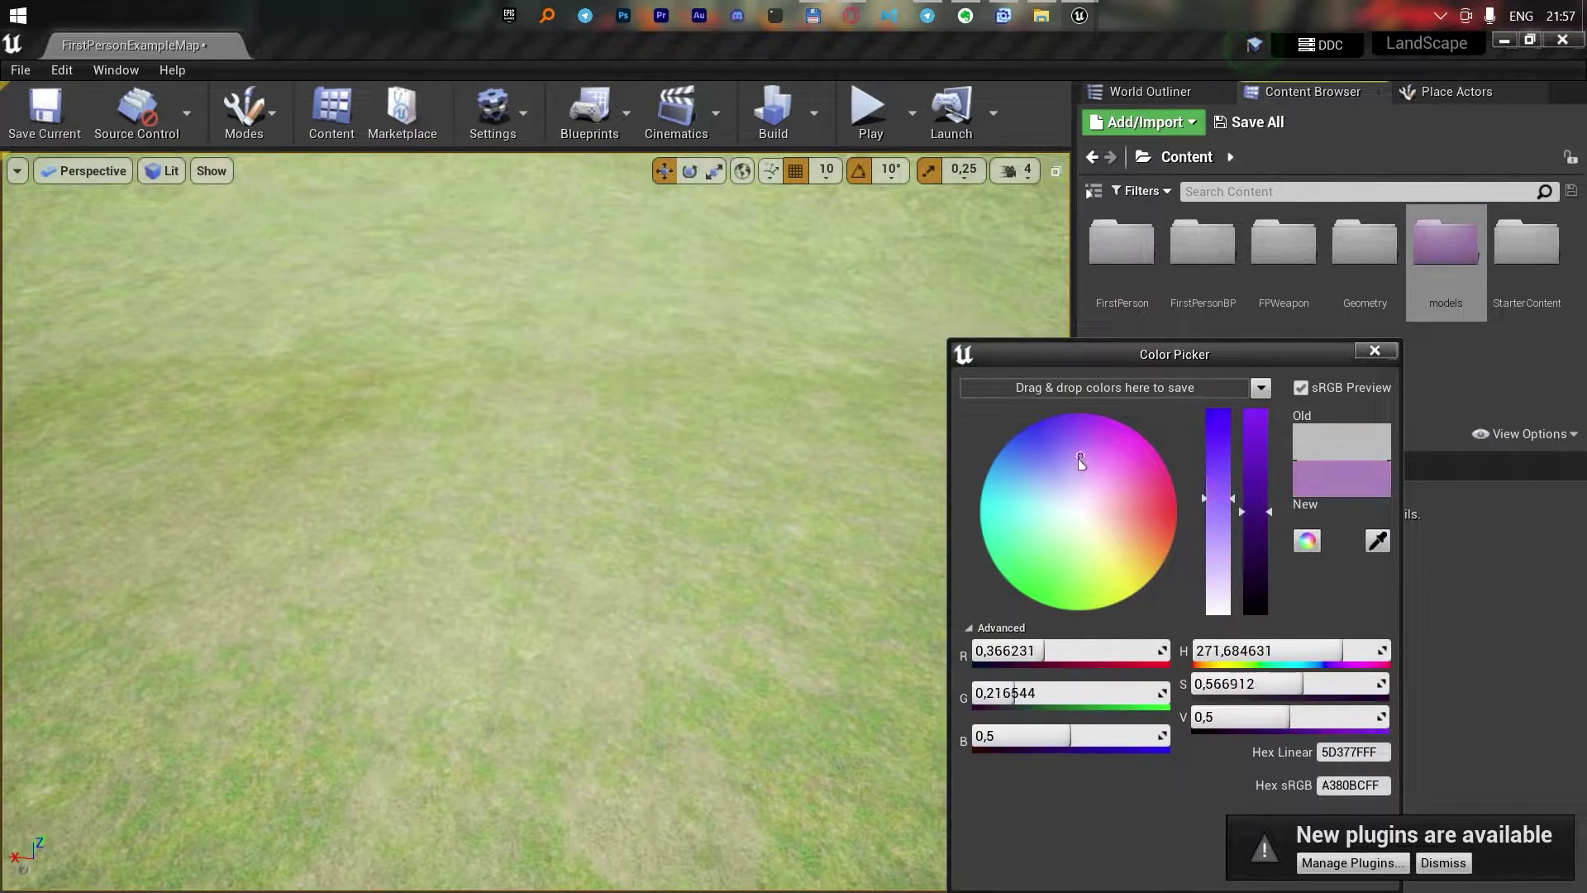
# Inside models, create and open a 'tree' folder holding the imported tree meshes
pyautogui.doubleClick(1407, 277)
pyautogui.write('tree')
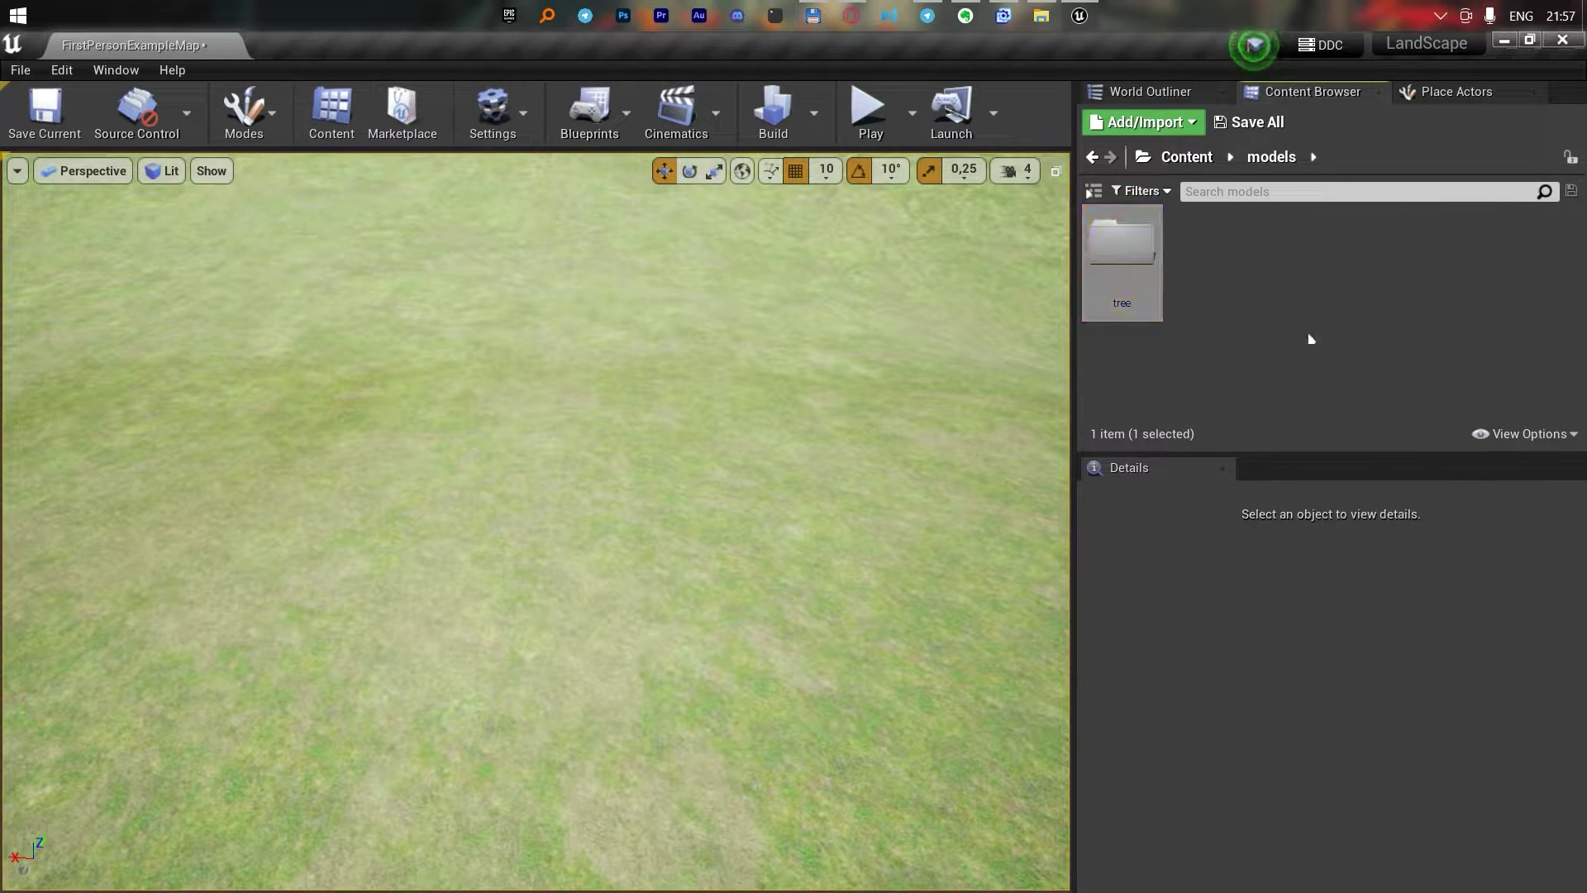
pyautogui.doubleClick(1111, 240)
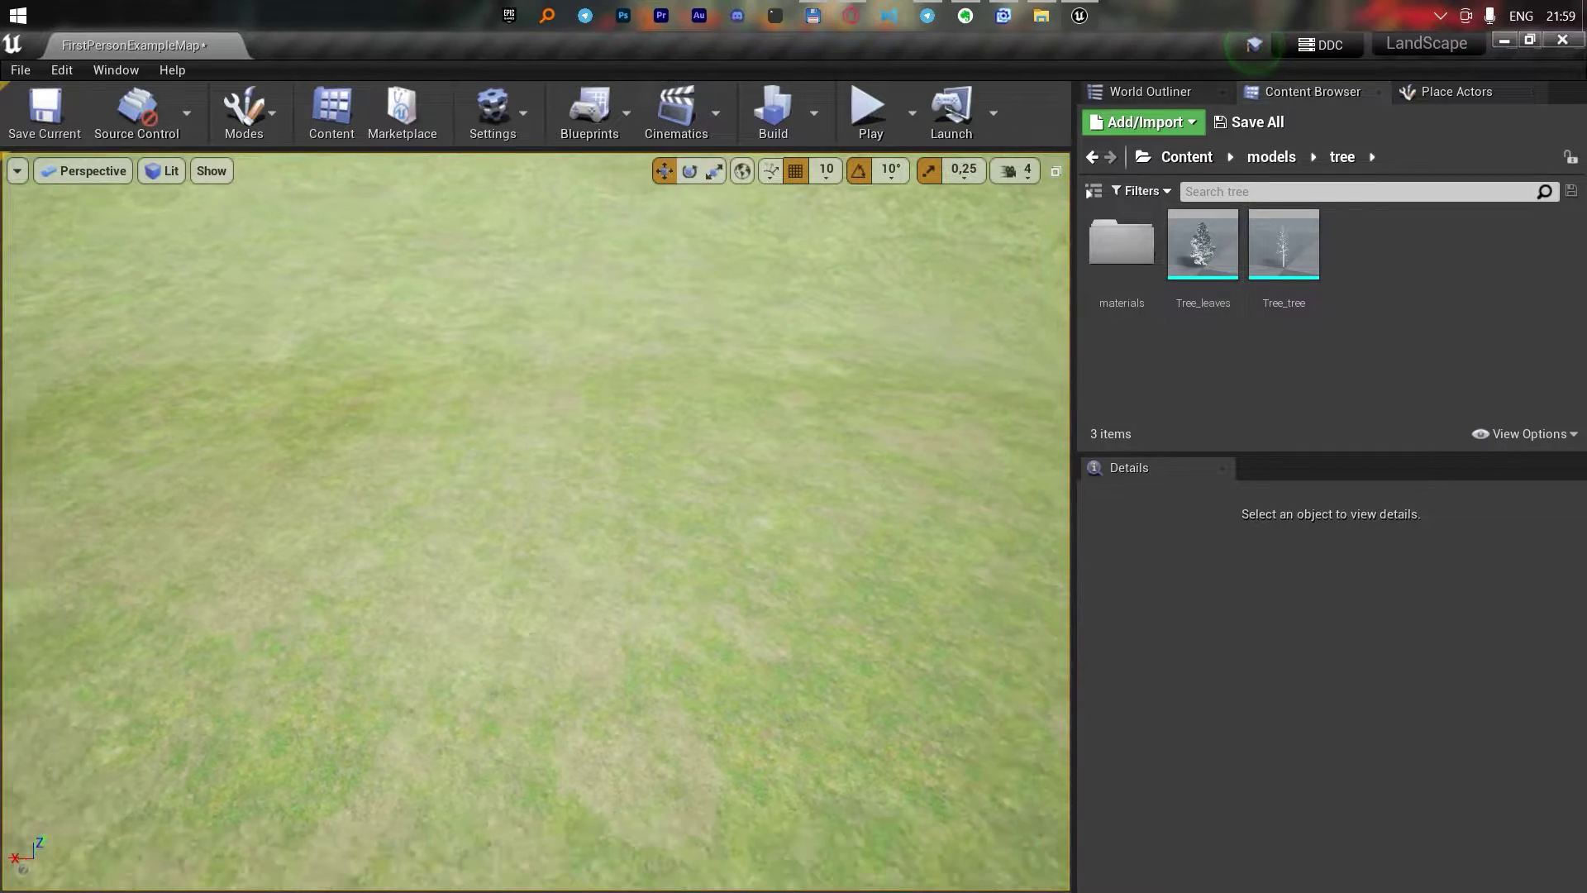
# Place the Tree_leaves and Tree_tree meshes in the level at scale 50
pyautogui.scroll(-10, 538, 496)
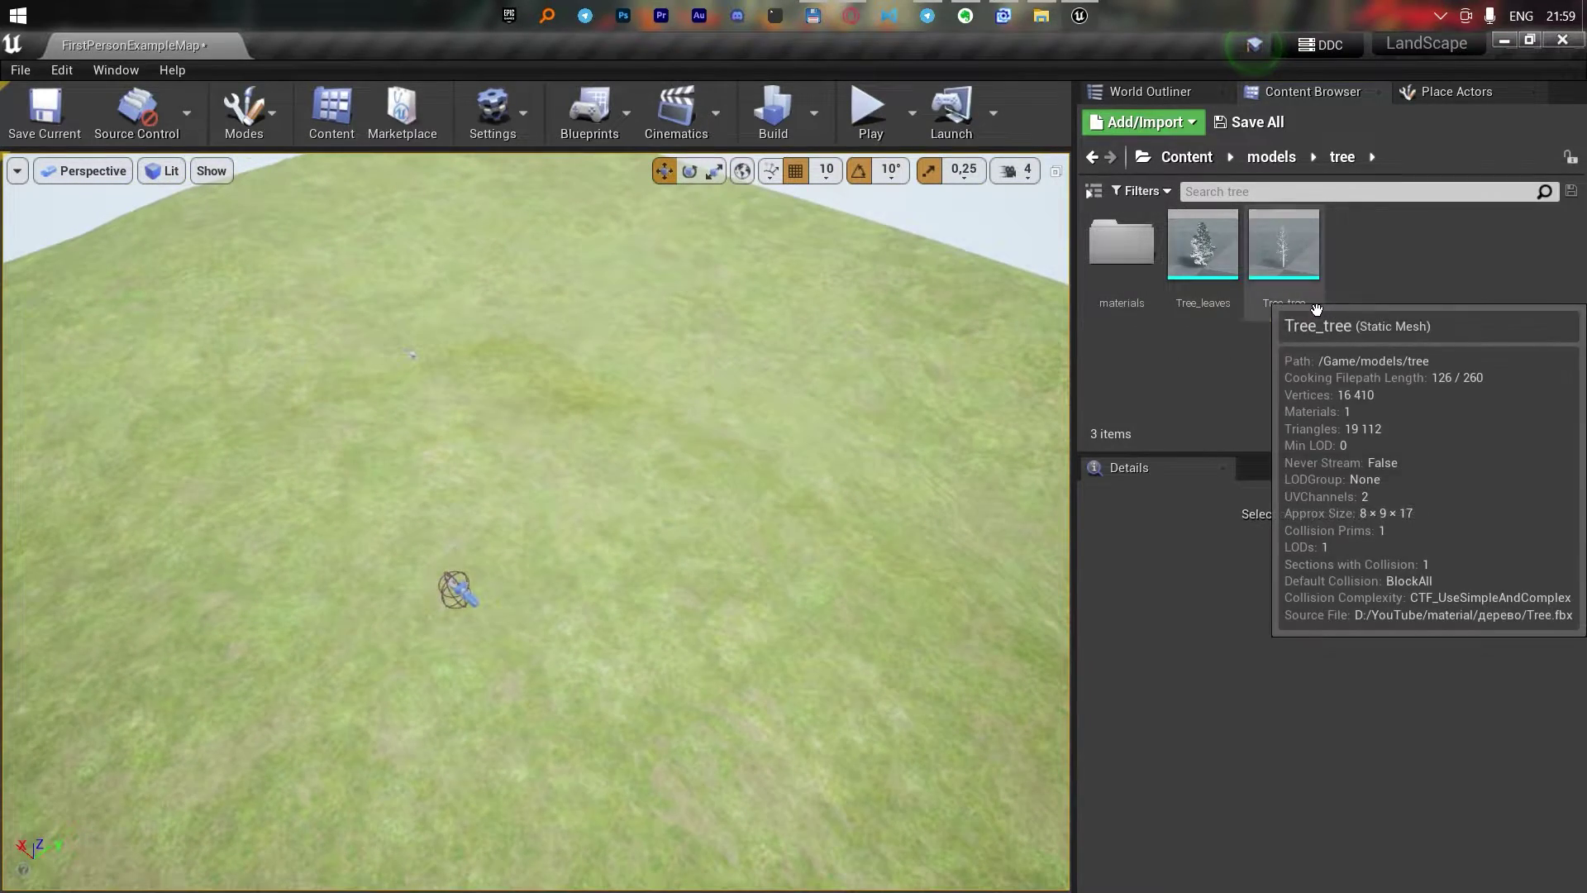
pyautogui.moveTo(1330, 323); pyautogui.dragTo(1195, 273)
pyautogui.moveTo(639, 562); pyautogui.dragTo(639, 562)
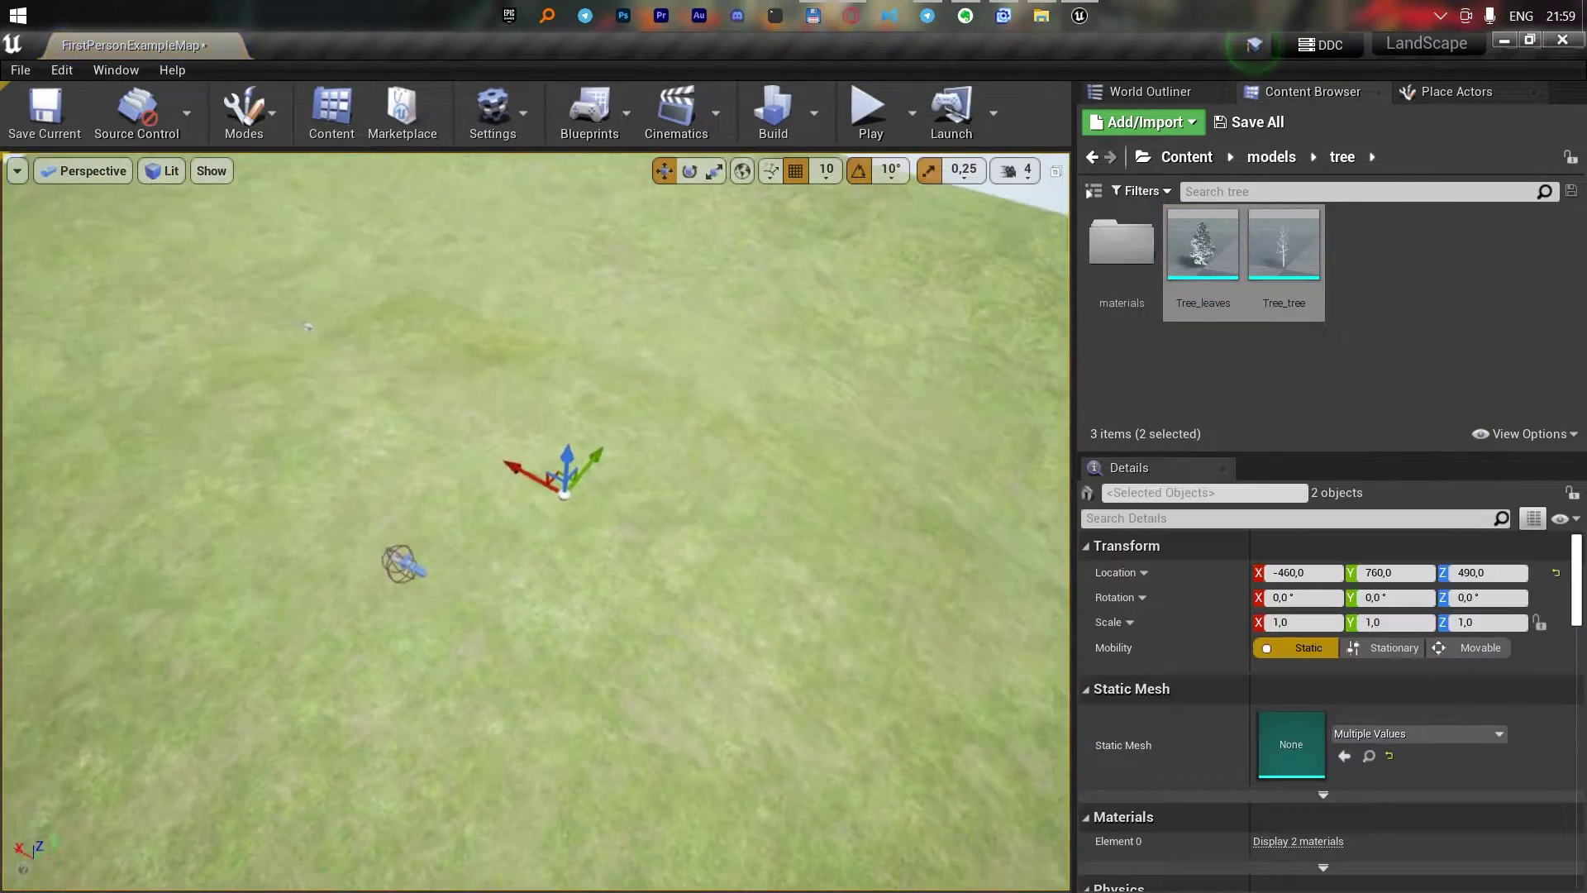
pyautogui.scroll(5, 639, 562)
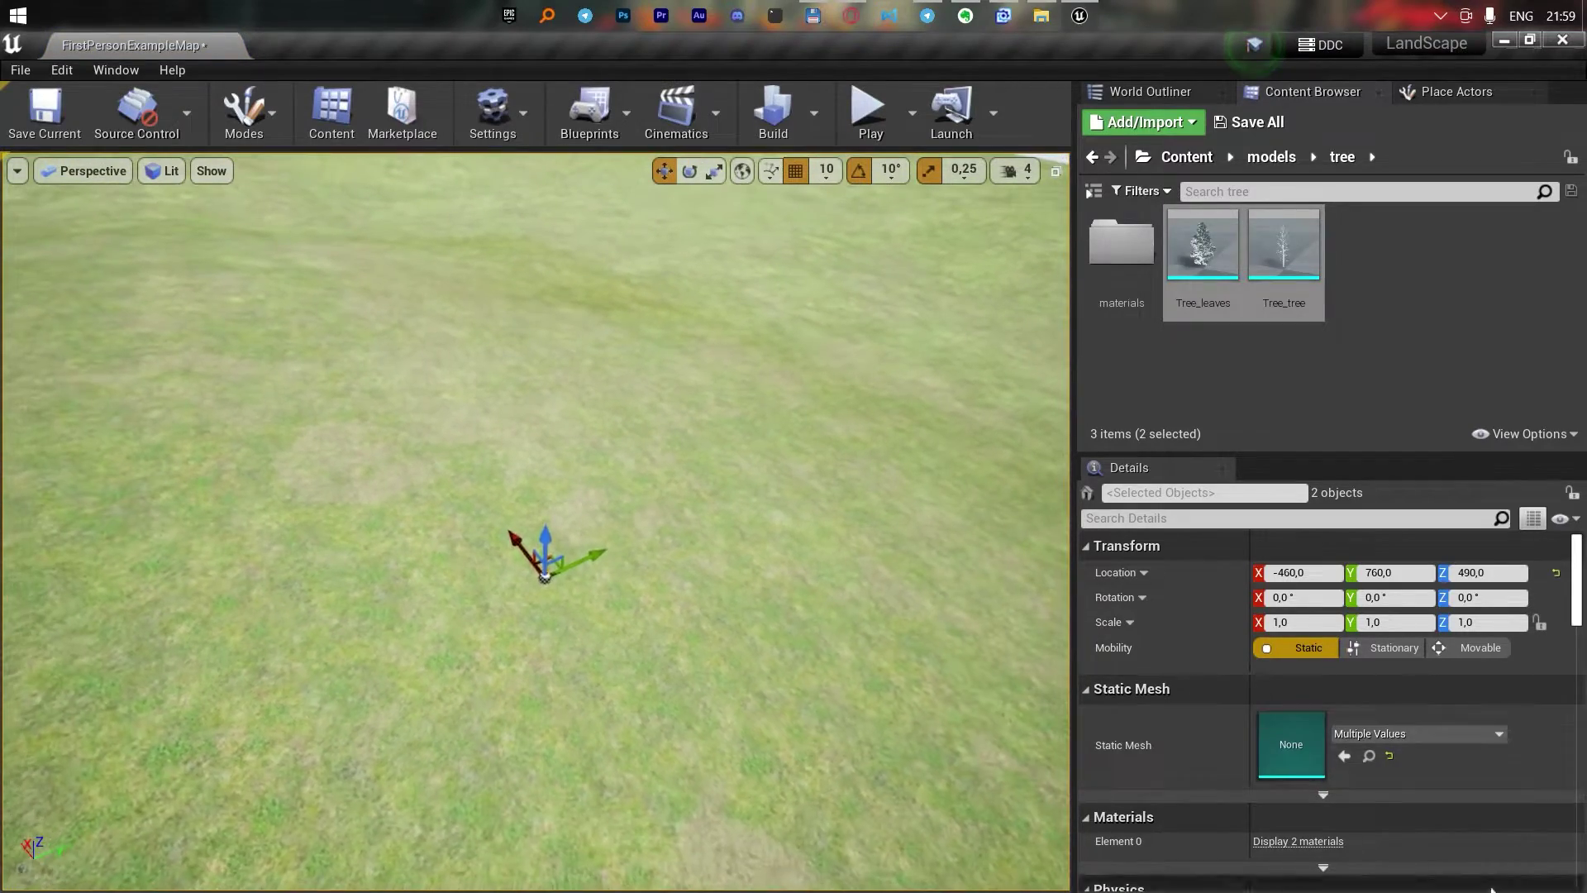
pyautogui.write('50')
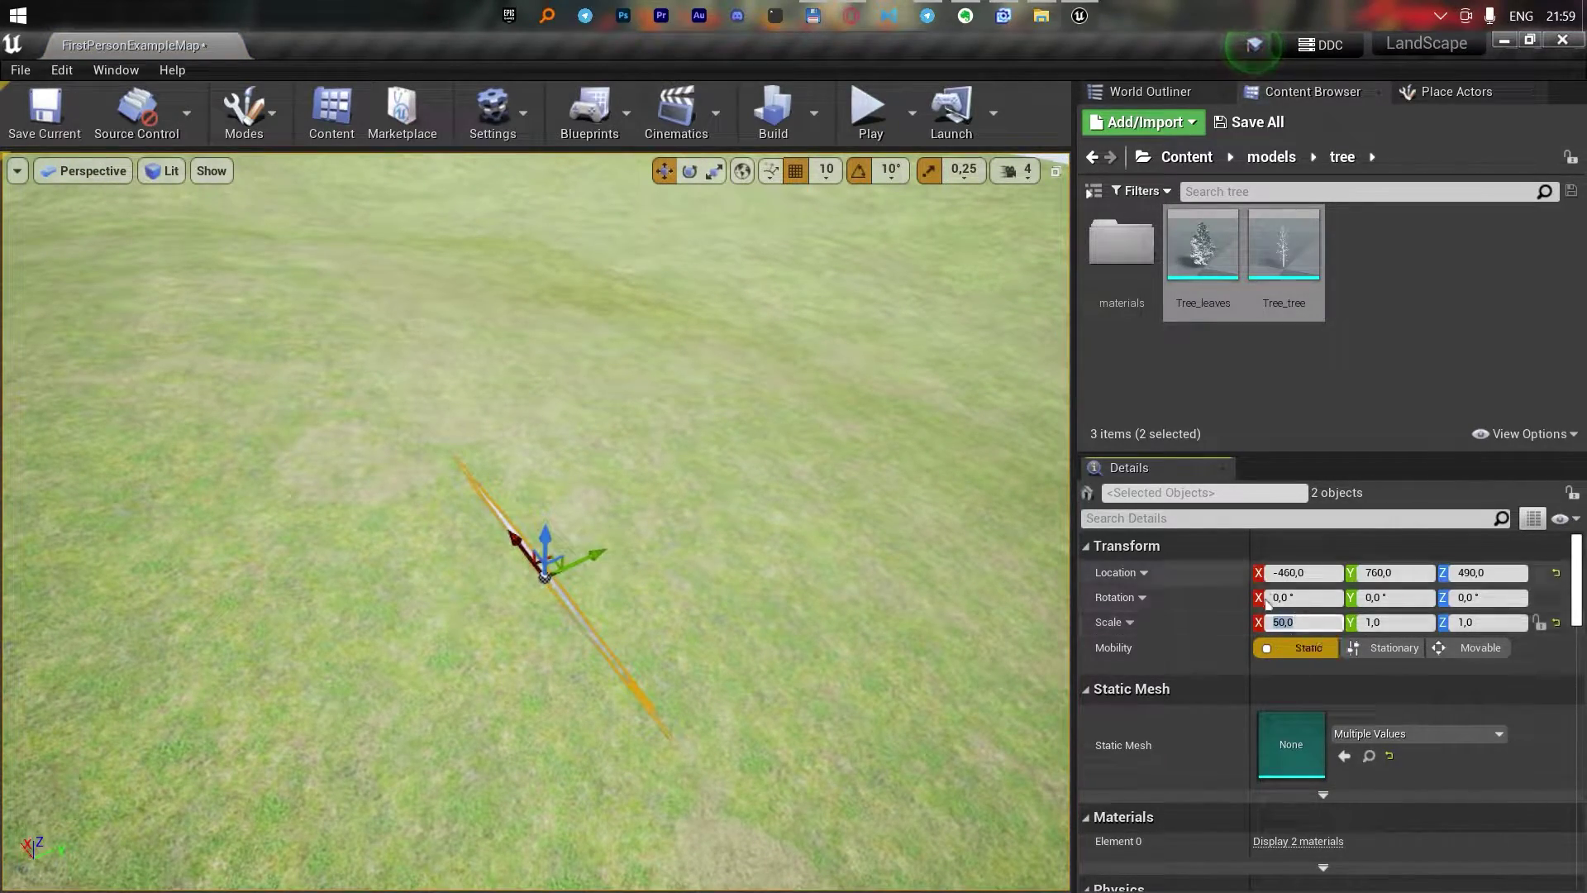
pyautogui.press('Return')
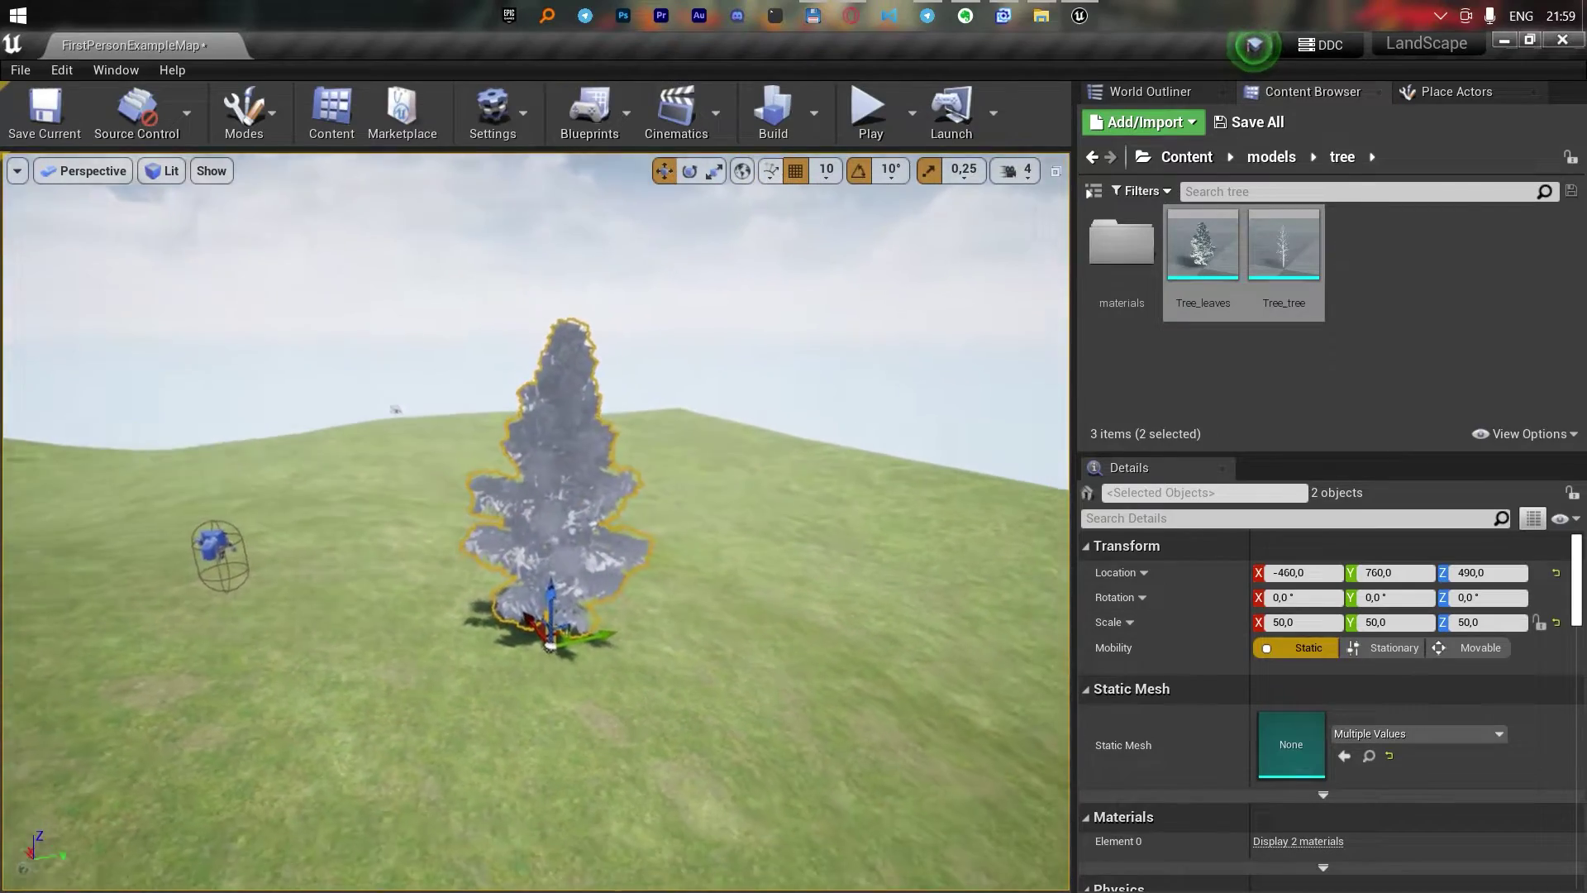
# Merge the two tree pieces into a single actor and save it as the Tree asset
pyautogui.moveTo(450, 286); pyautogui.dragTo(450, 286, button='right')
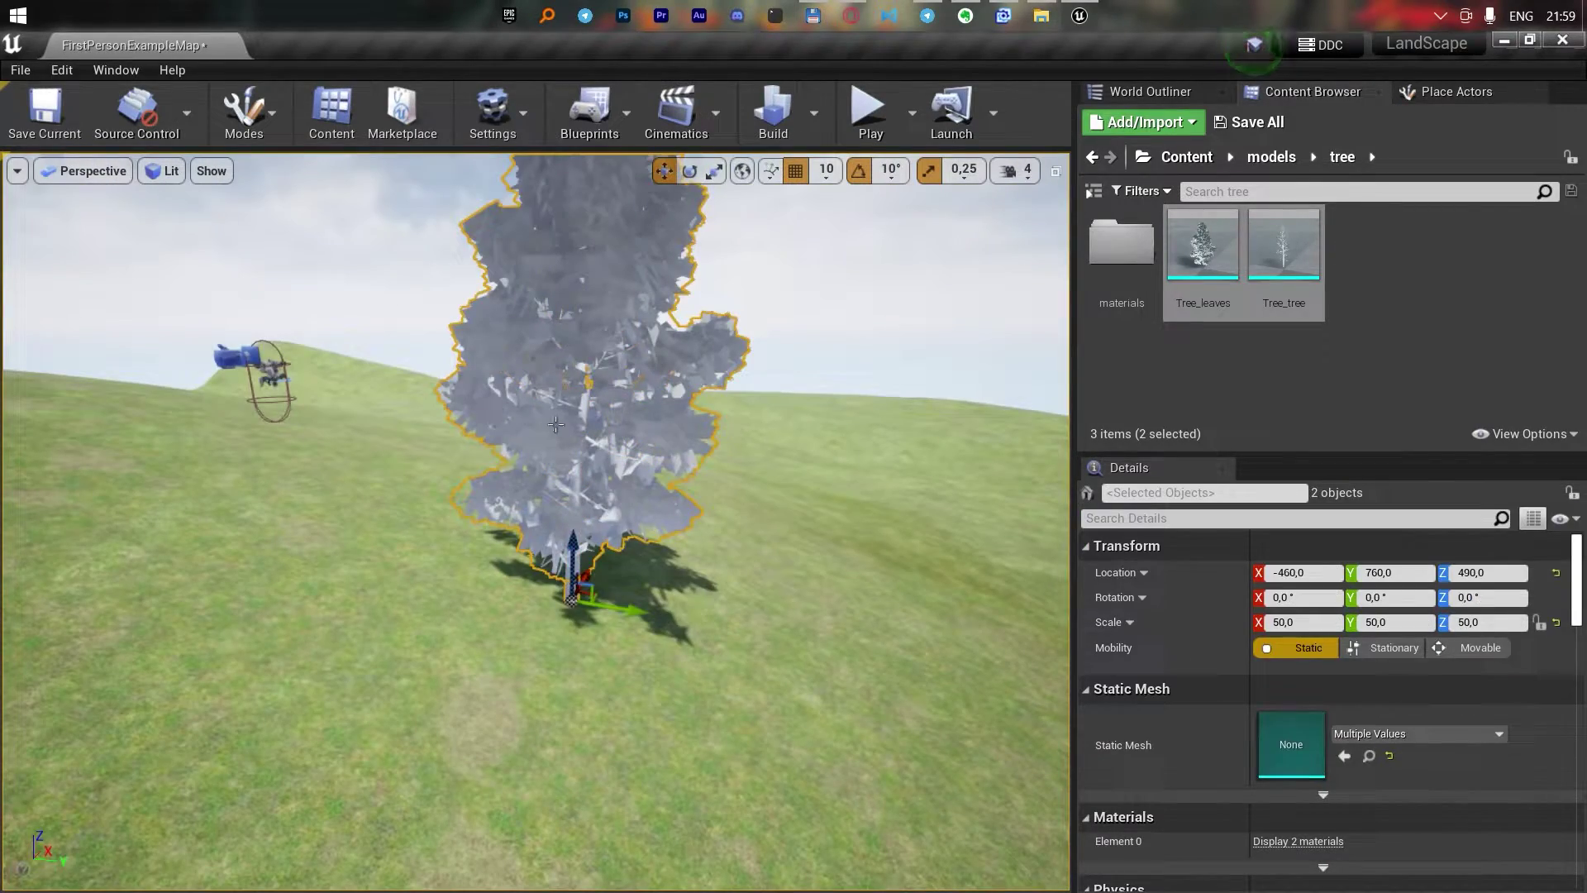
pyautogui.rightClick(556, 424)
pyautogui.moveTo(635, 811)
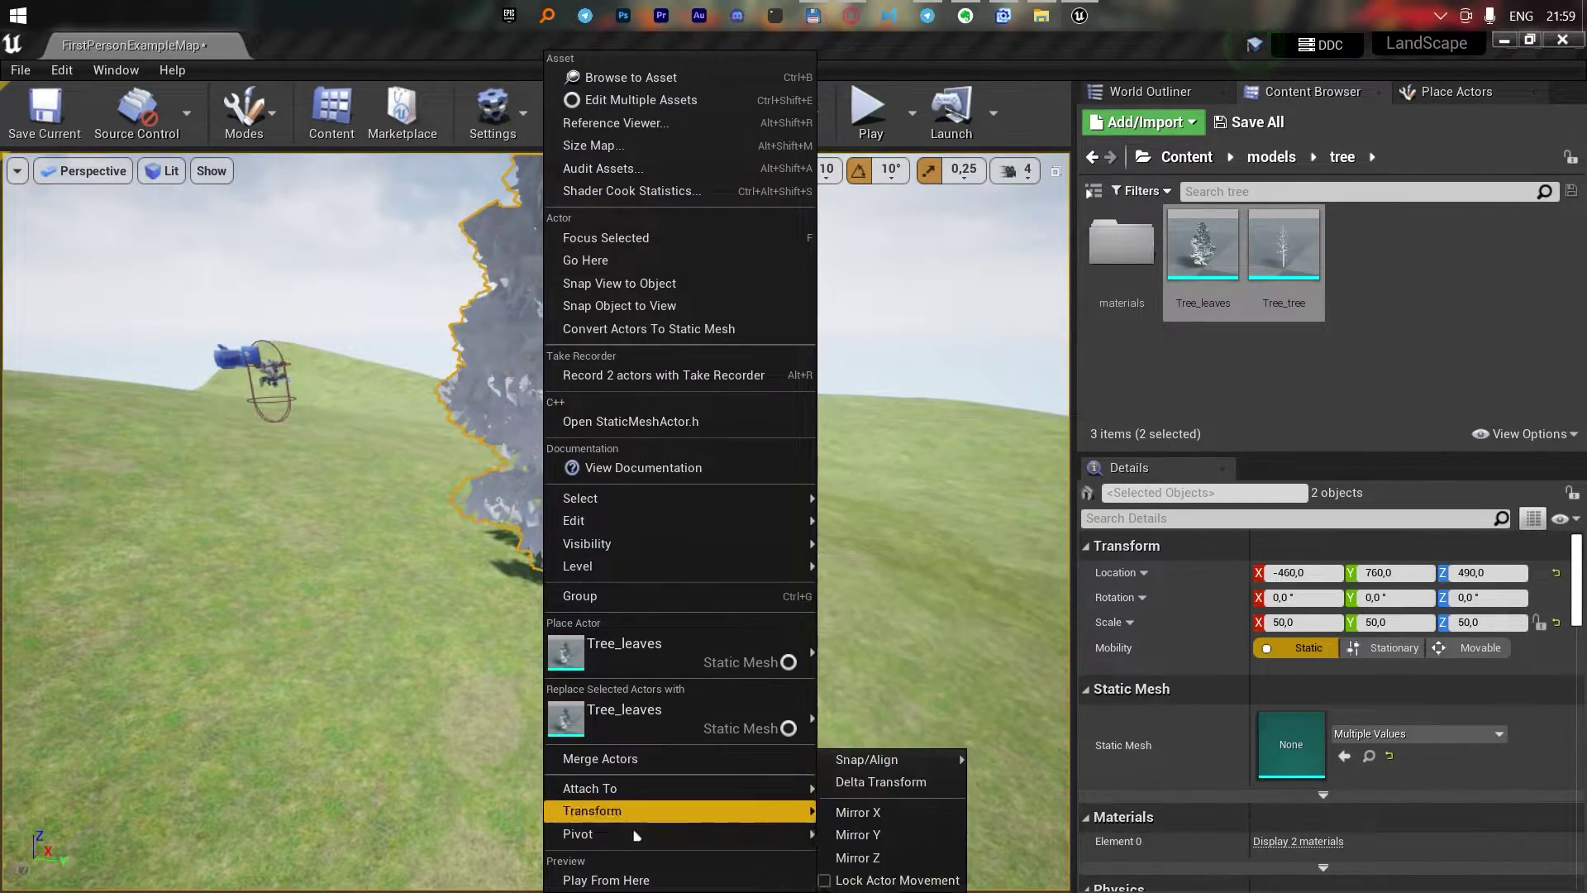
pyautogui.click(570, 767)
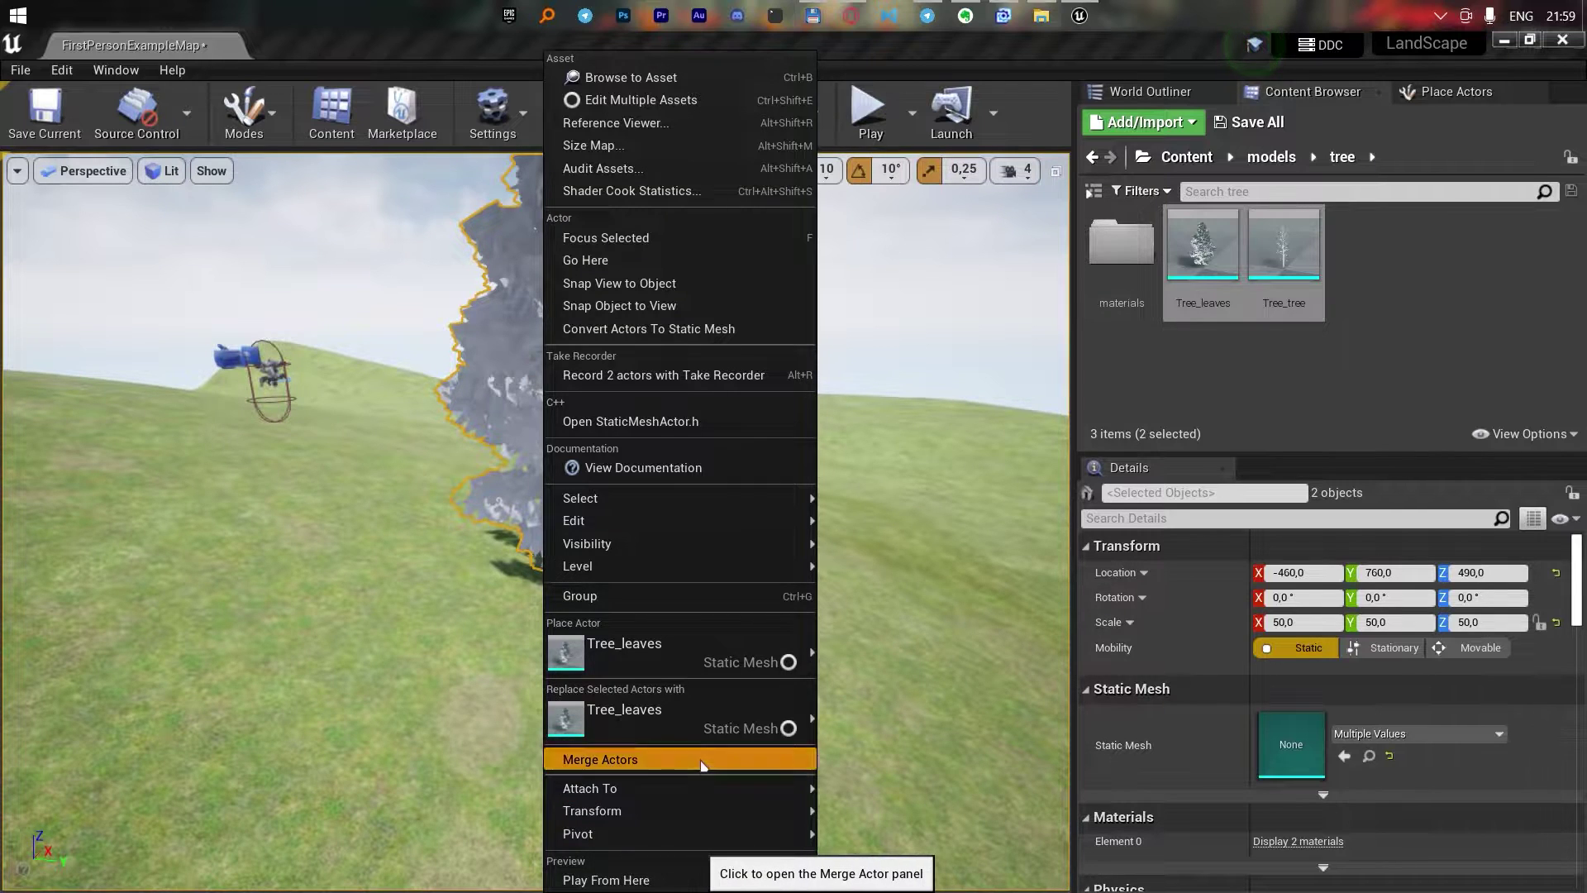
pyautogui.click(1309, 796)
# Open the leaves material from the tree's materials folder for editing
pyautogui.doubleClick(1121, 242)
pyautogui.click(1206, 306)
pyautogui.doubleClick(1208, 314)
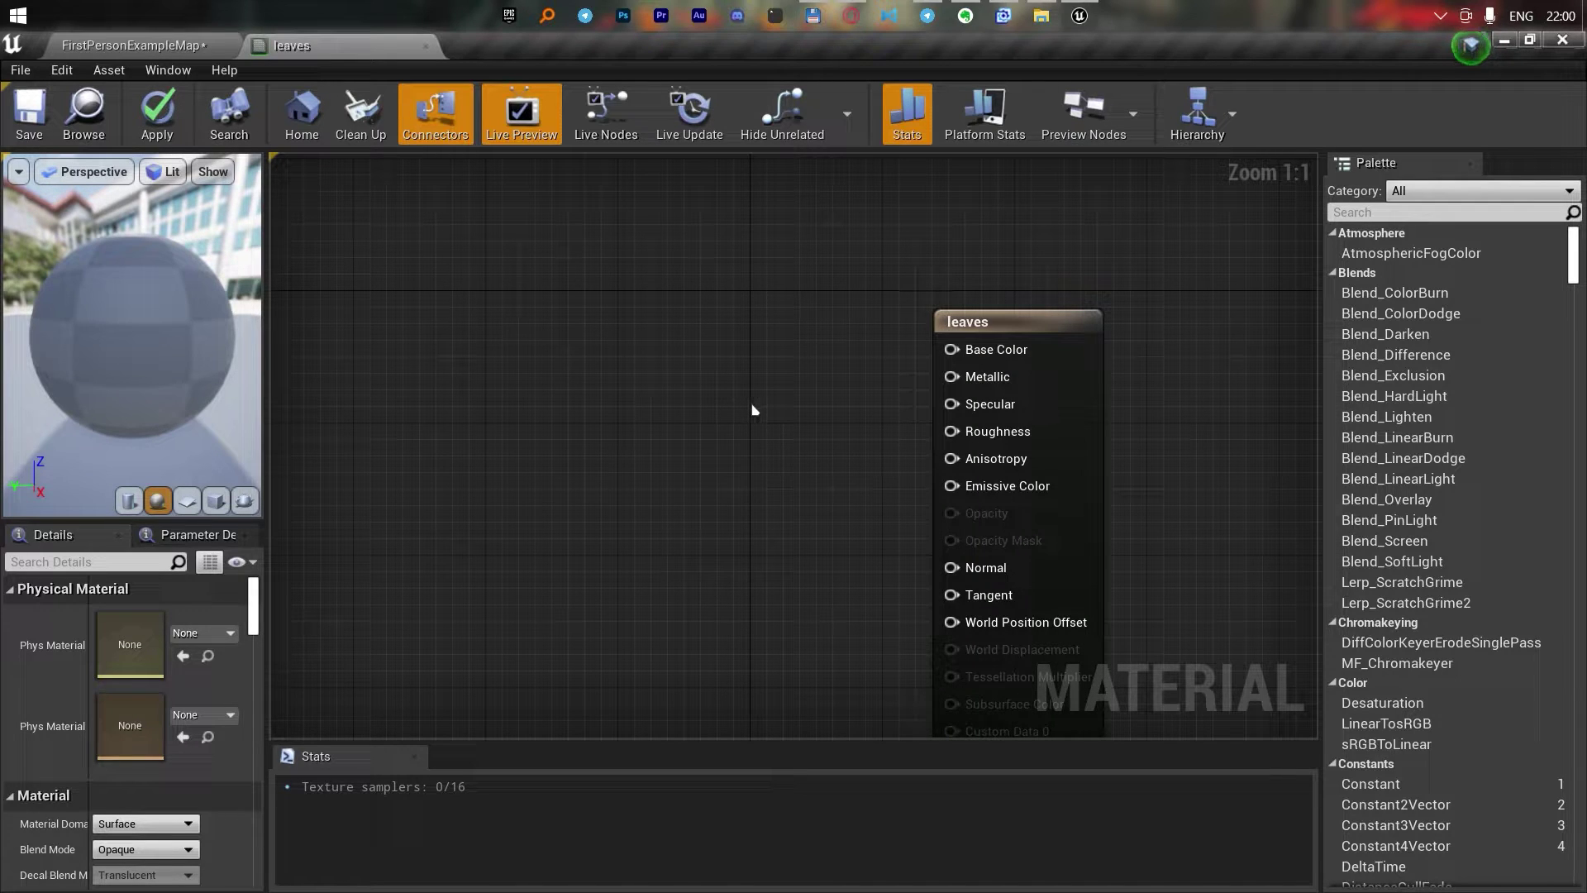
# Wire a dark green Constant3Vector into the leaves material's Base Color
pyautogui.click(782, 399)
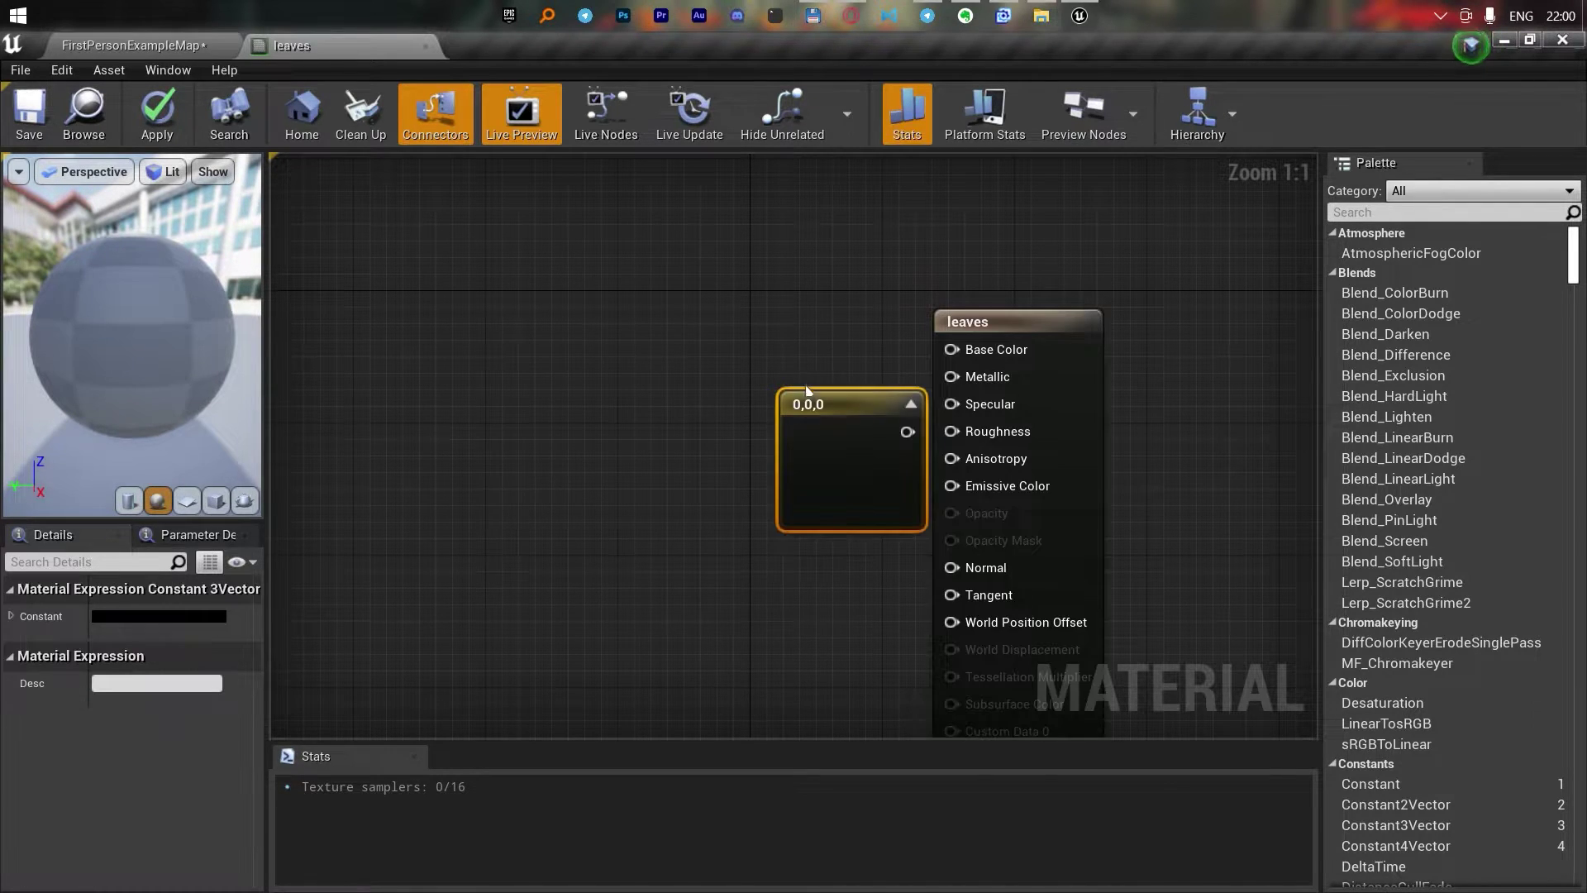
pyautogui.doubleClick(777, 450)
pyautogui.moveTo(882, 586); pyautogui.dragTo(824, 585)
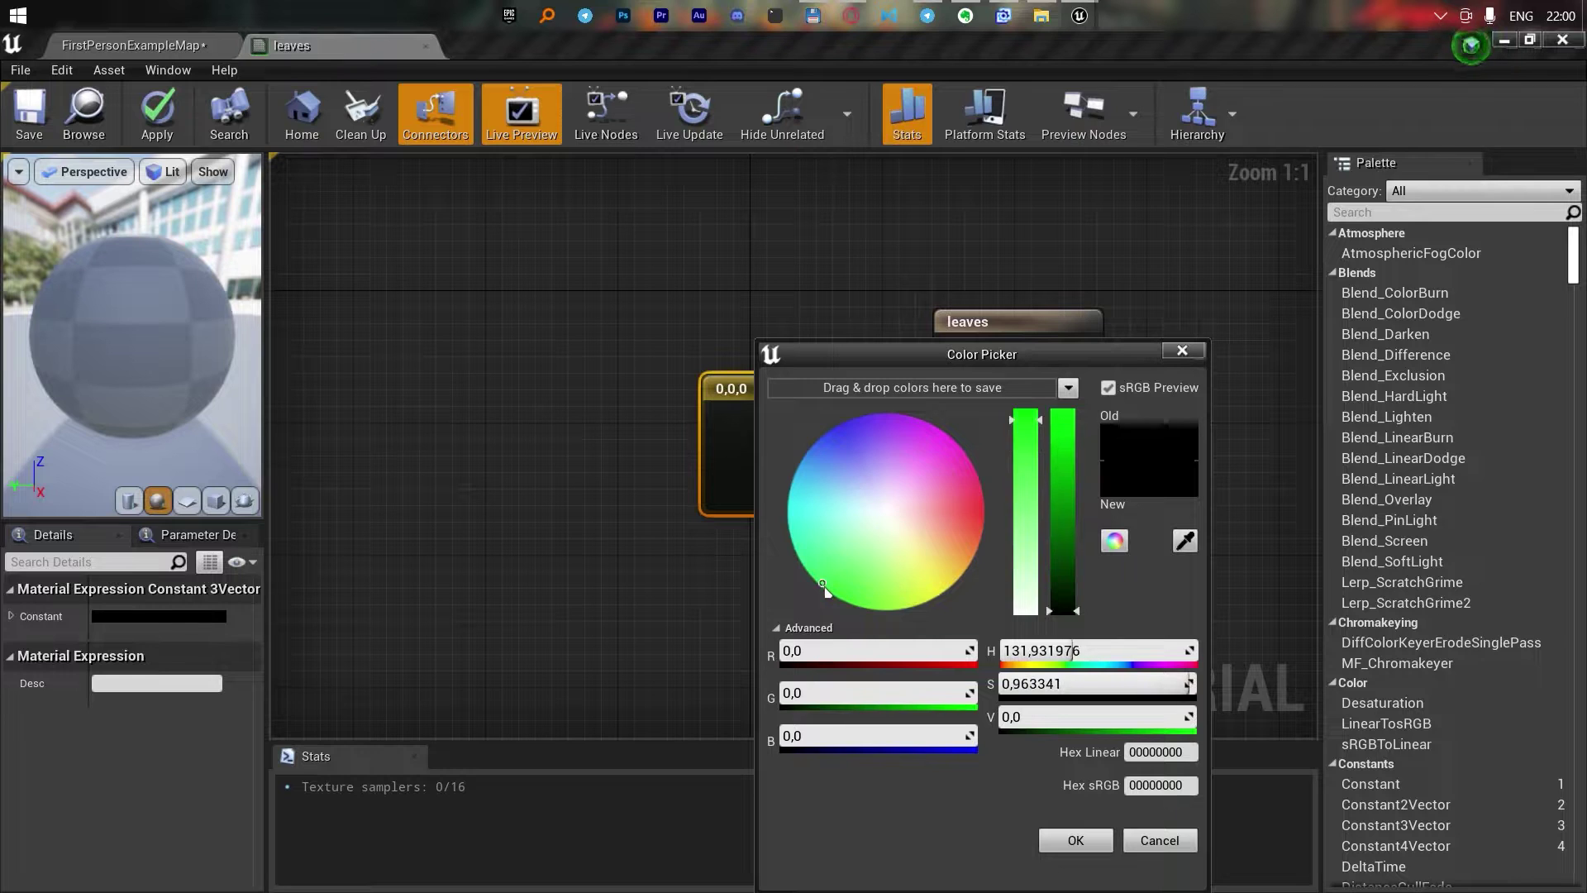
pyautogui.moveTo(1066, 589); pyautogui.dragTo(1066, 600)
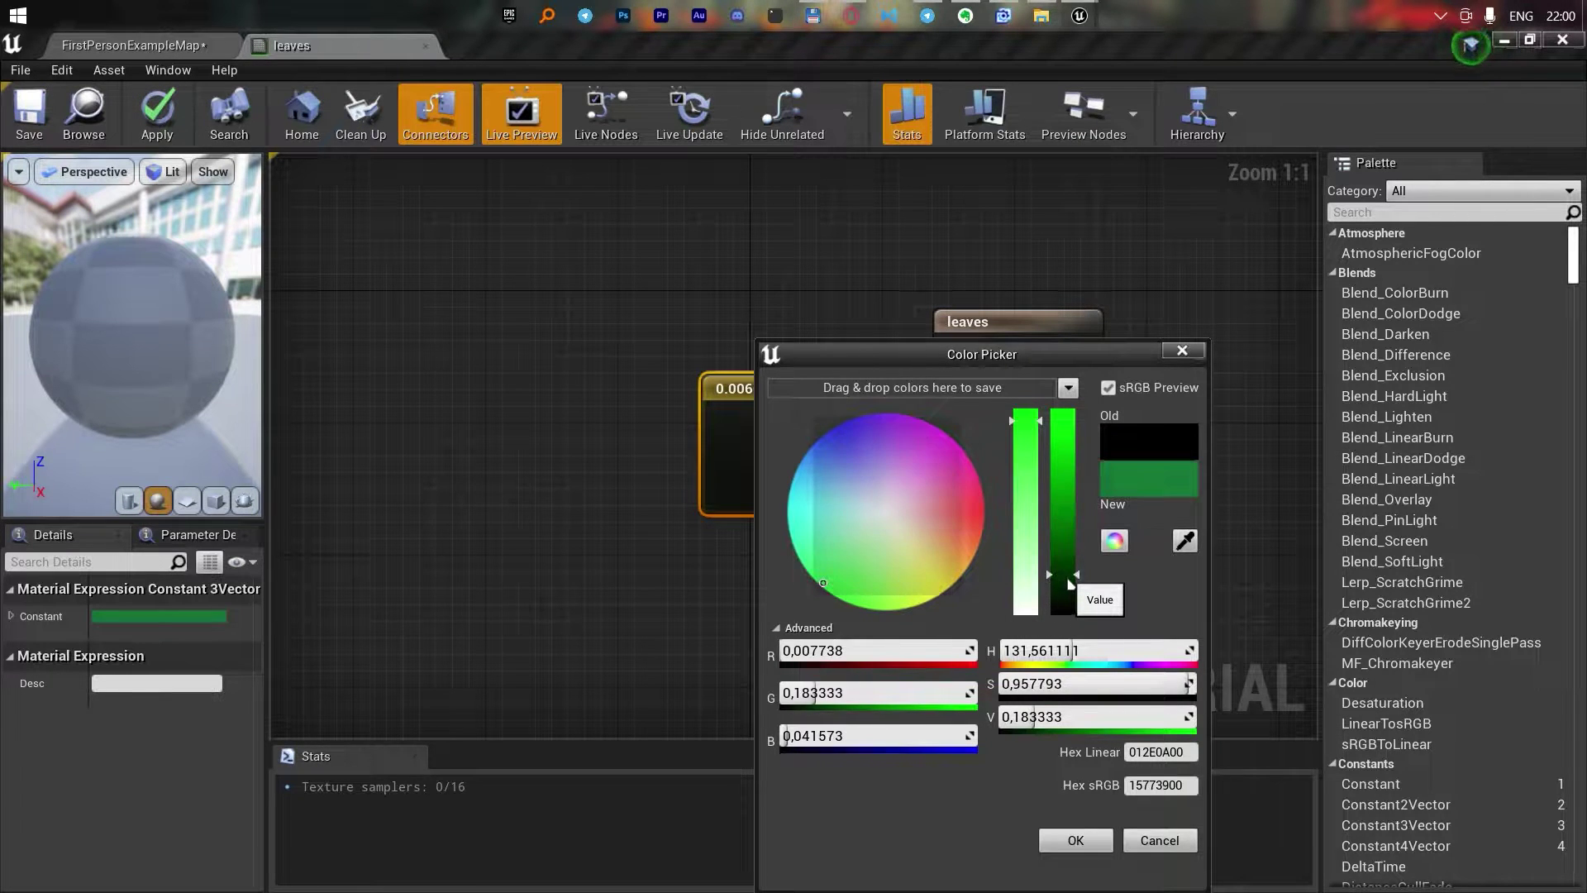
pyautogui.moveTo(884, 417); pyautogui.dragTo(983, 352)
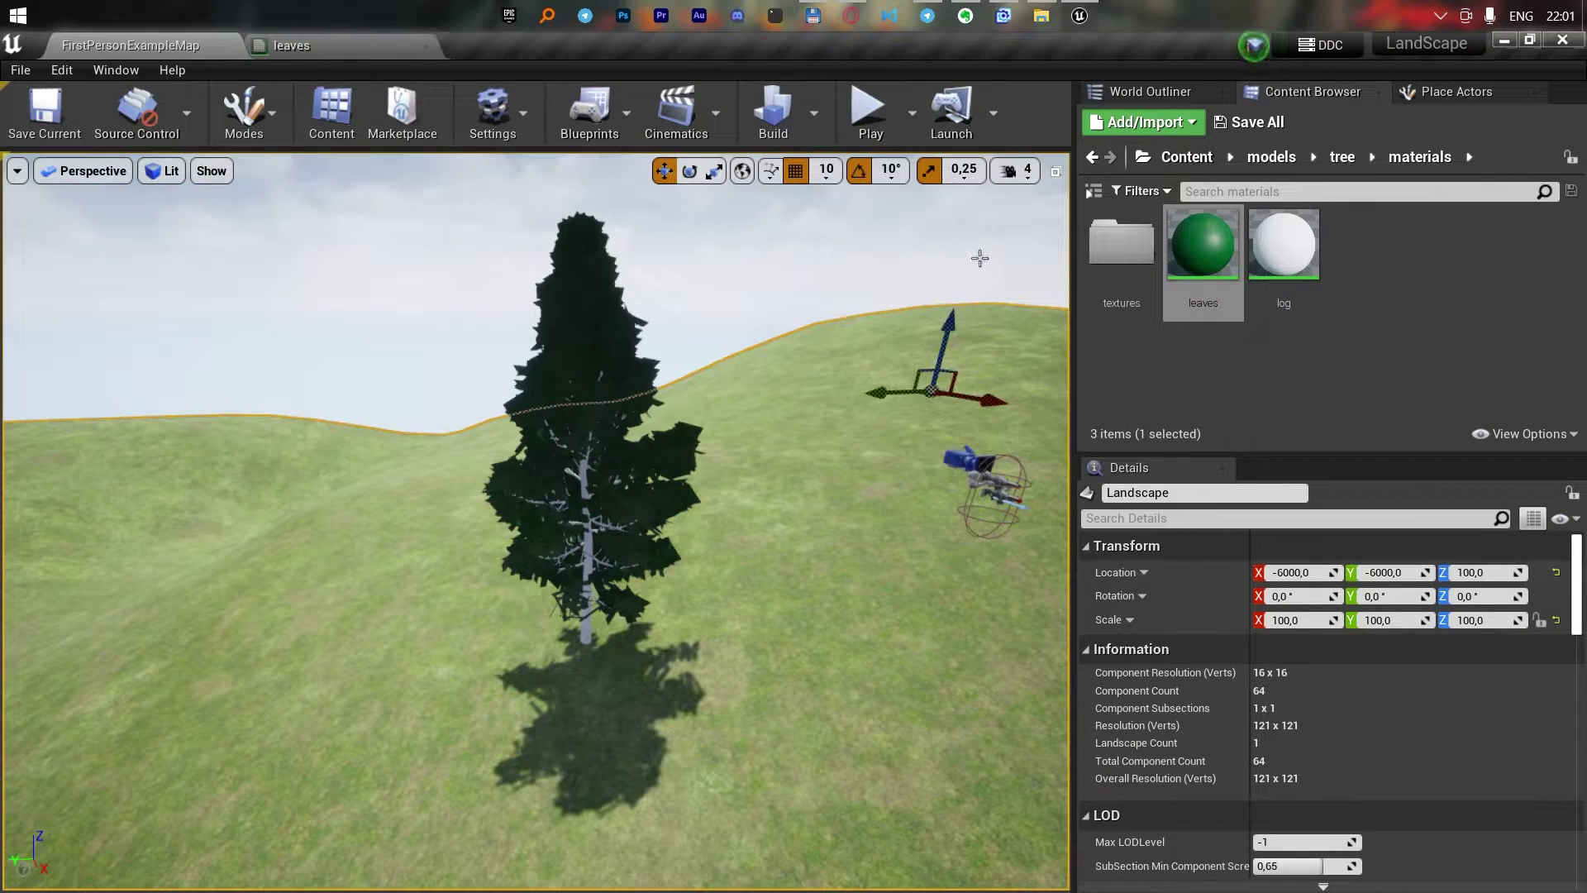
# Put the bark texture into the log material's Base Color, then switch to Foliage mode
pyautogui.scroll(5, 979, 259)
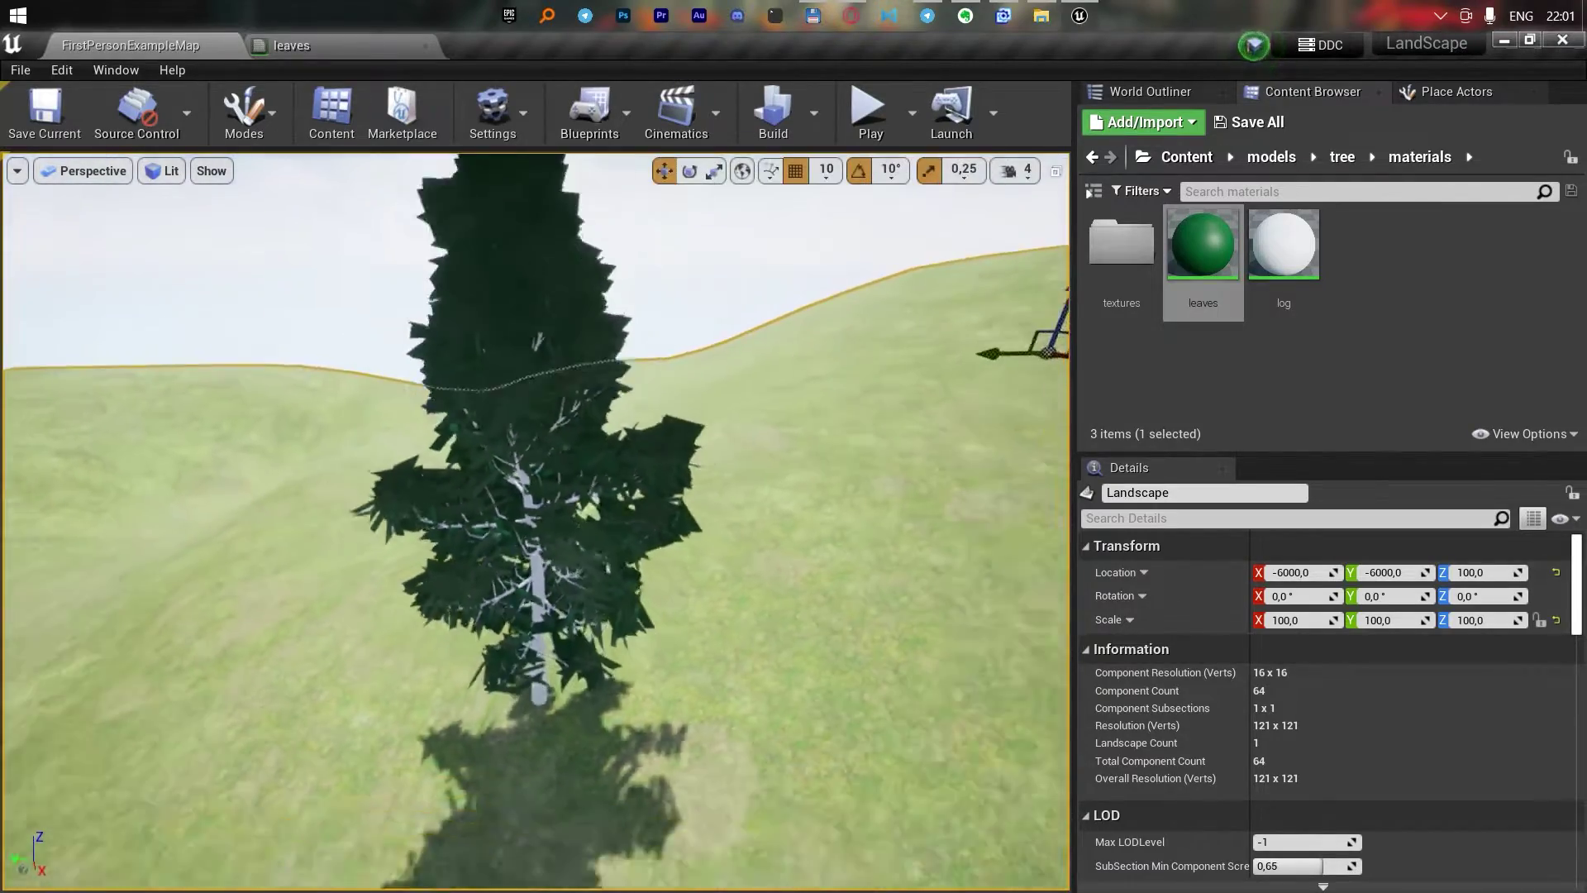
pyautogui.doubleClick(1283, 243)
pyautogui.doubleClick(1122, 248)
pyautogui.moveTo(1121, 248)
pyautogui.mouseDown()
pyautogui.moveTo(357, 52)
pyautogui.moveTo(487, 343)
pyautogui.moveTo(653, 417)
pyautogui.mouseUp()
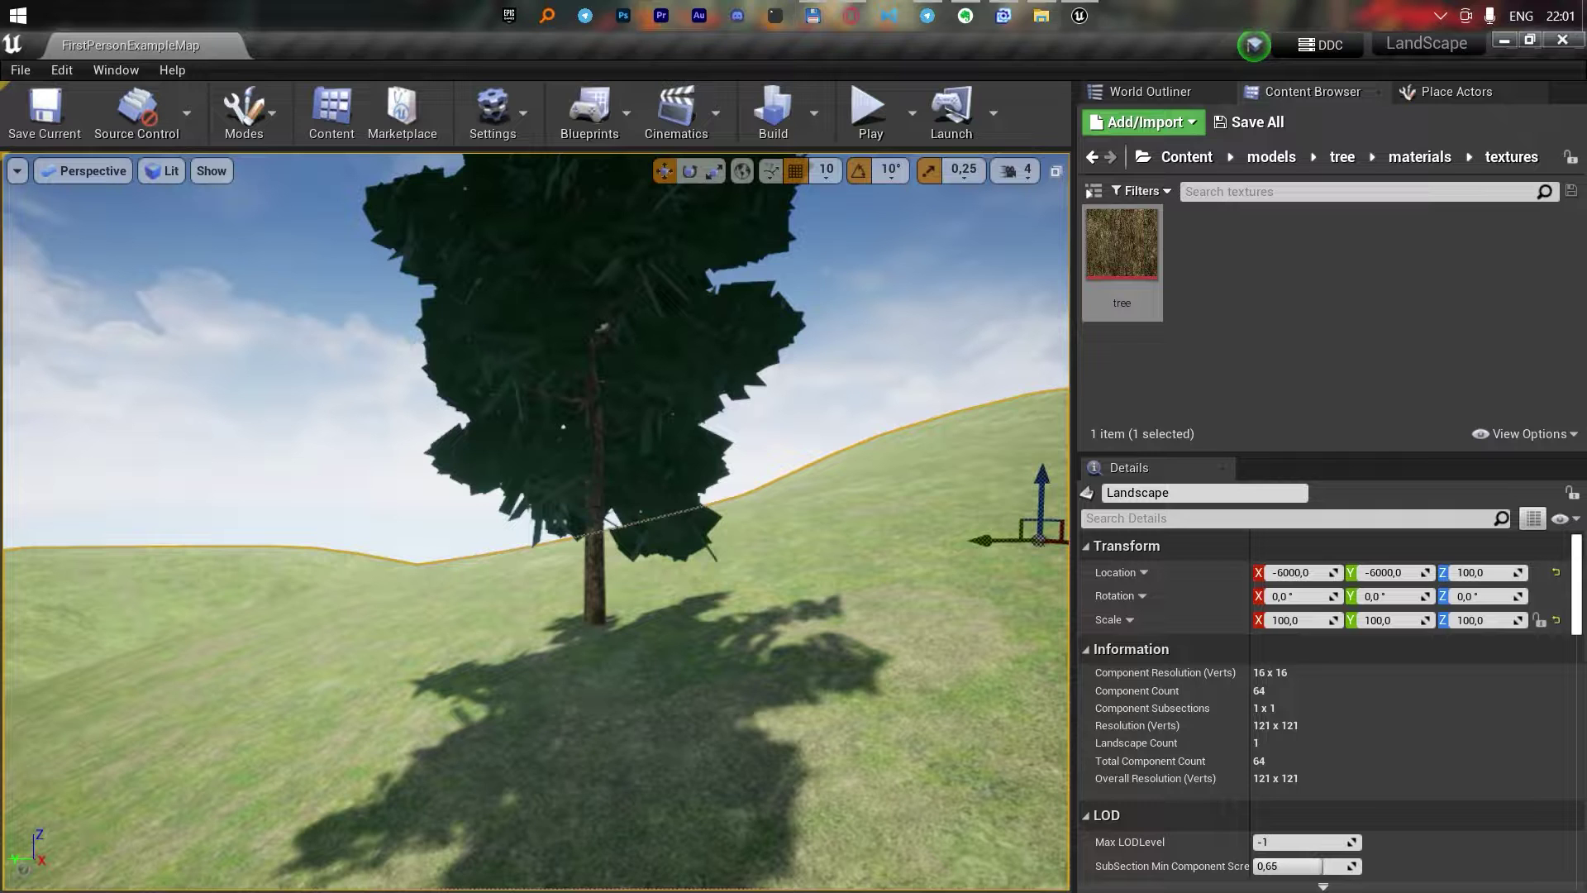
pyautogui.click(248, 112)
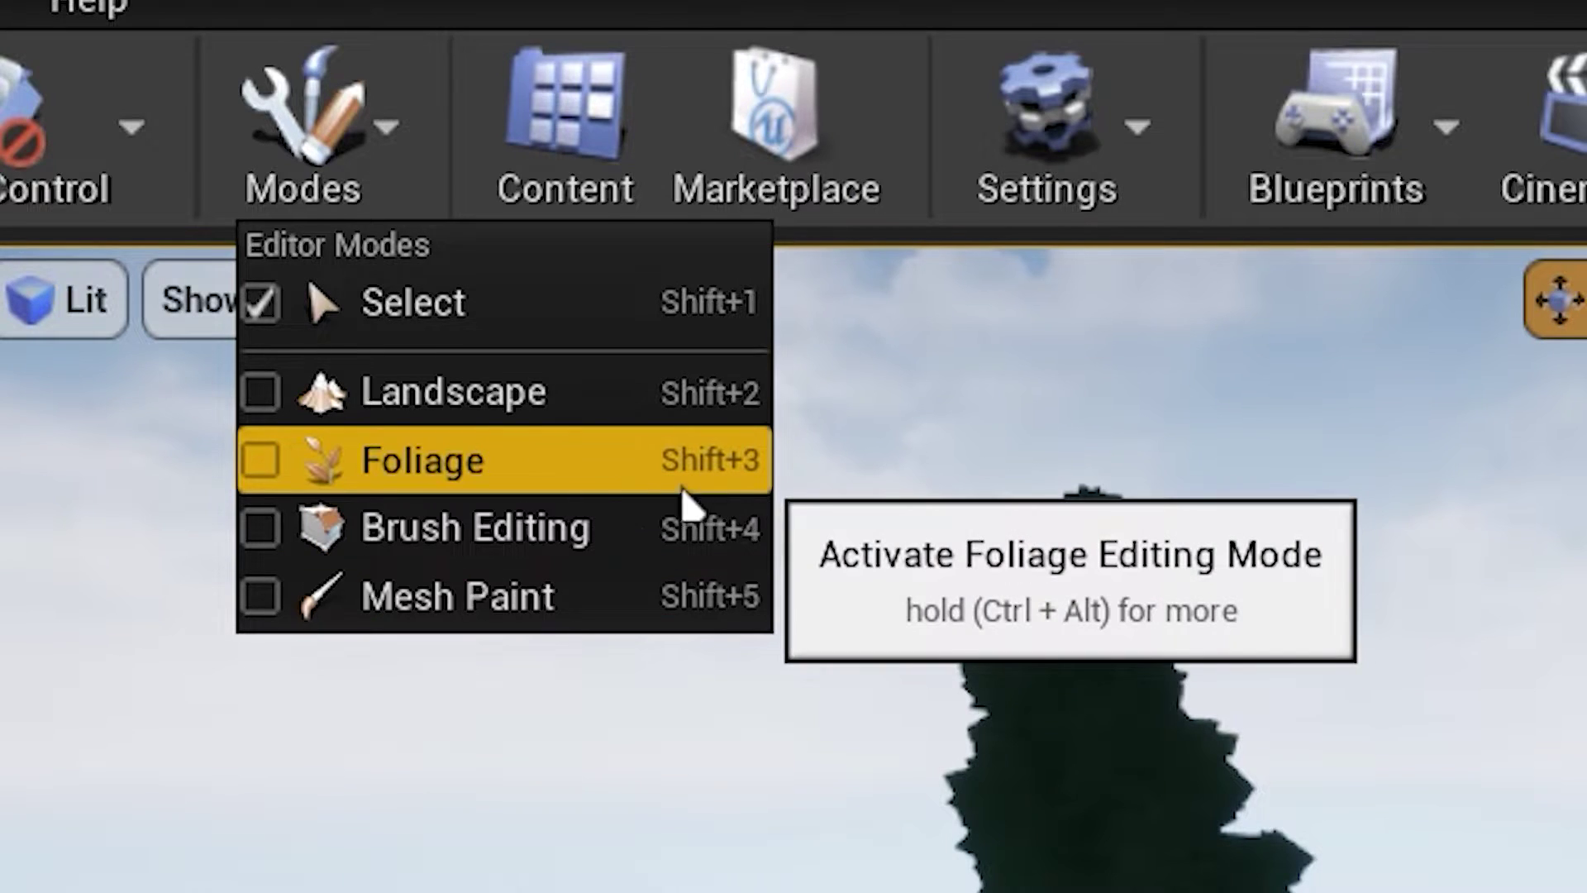
pyautogui.click(682, 490)
# Add Tree as a foliage type with scale ranging from 0.6 to 1.2
pyautogui.moveTo(1203, 248); pyautogui.dragTo(314, 481)
pyautogui.click(35, 304)
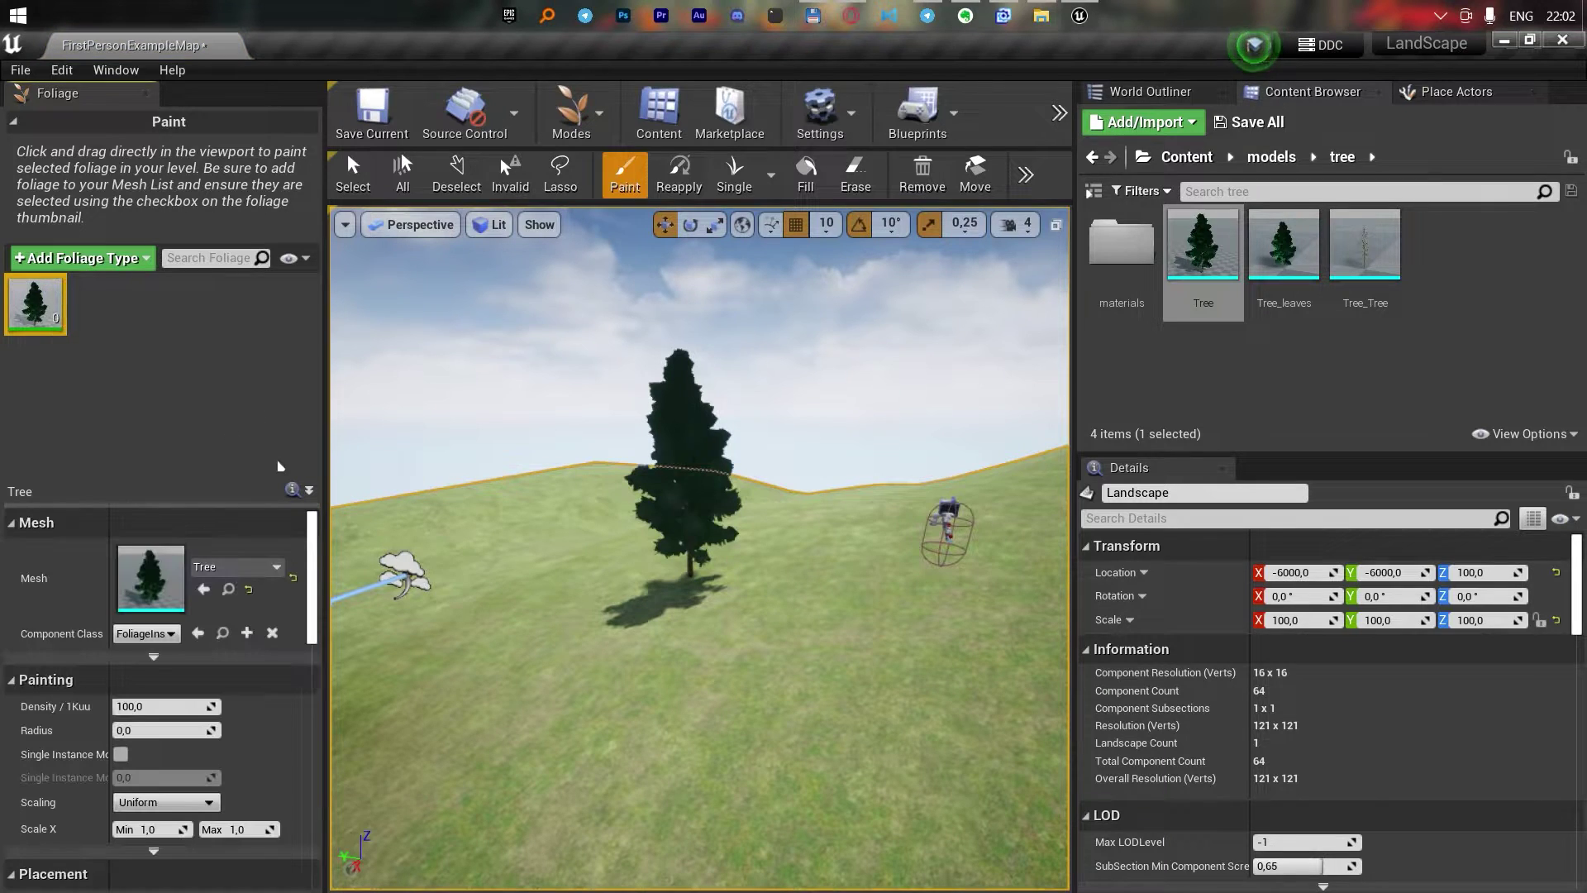
pyautogui.scroll(-3, 196, 719)
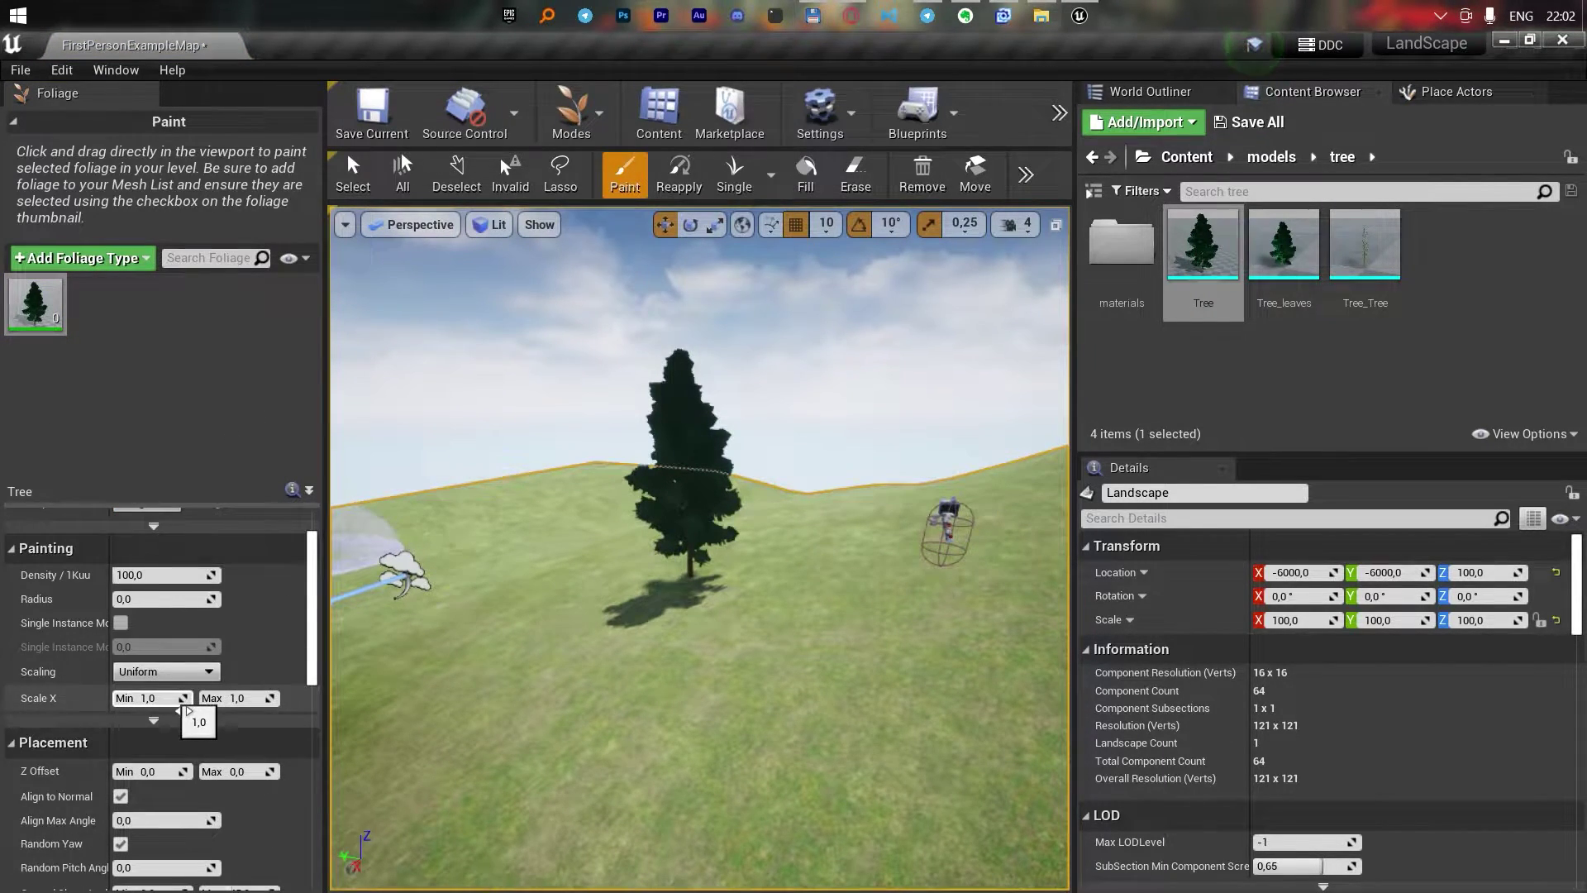
pyautogui.click(188, 699)
pyautogui.write('0')
pyautogui.scroll(-2, 188, 698)
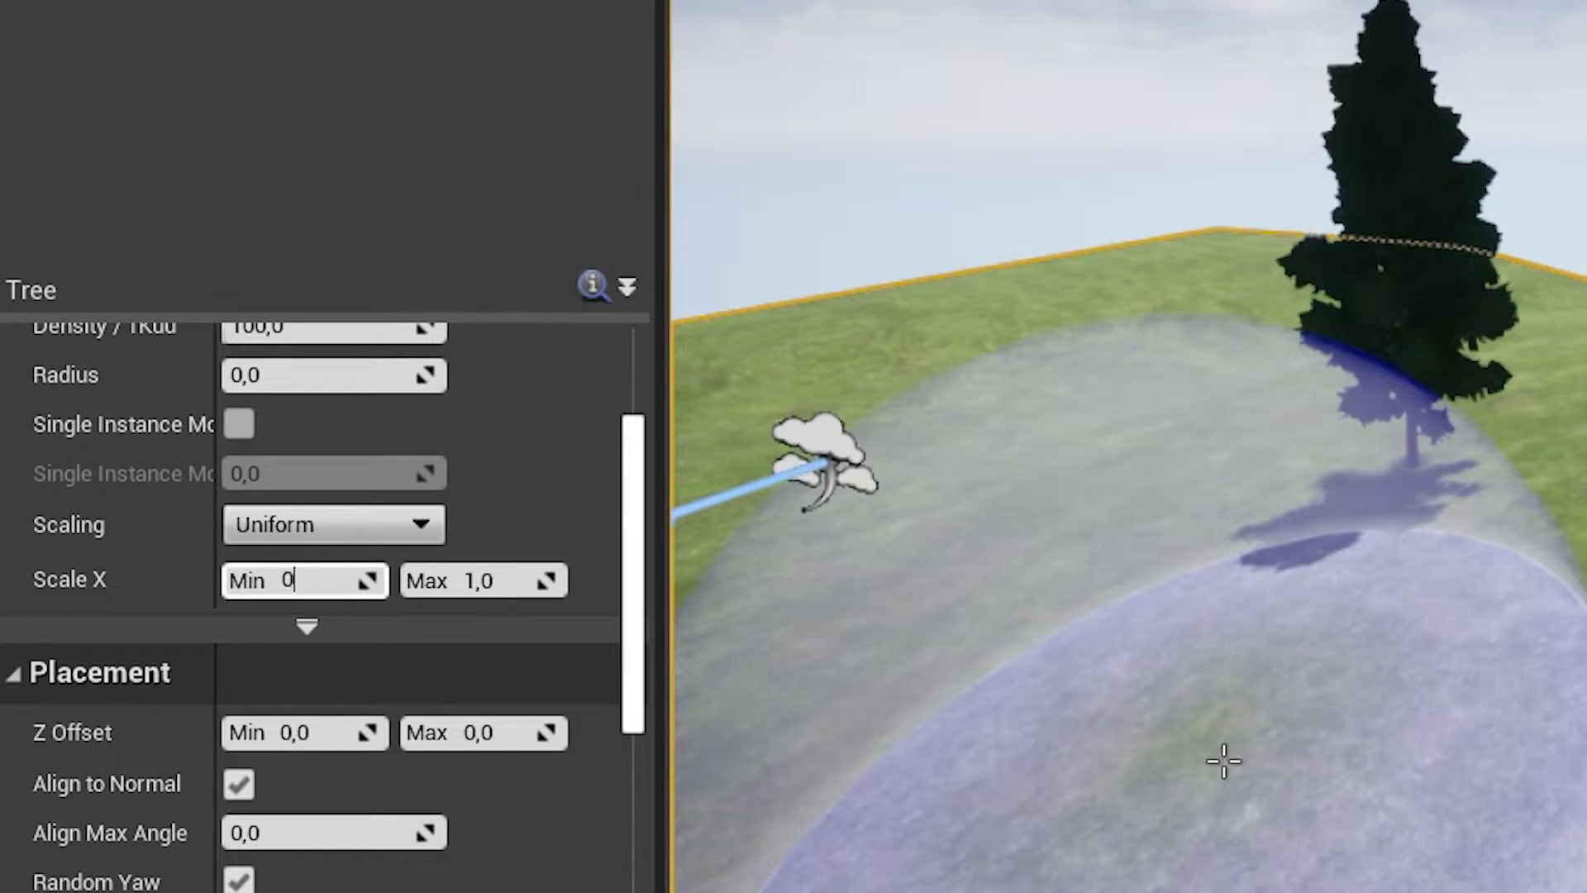
pyautogui.write(',6')
pyautogui.moveTo(542, 581); pyautogui.dragTo(556, 585)
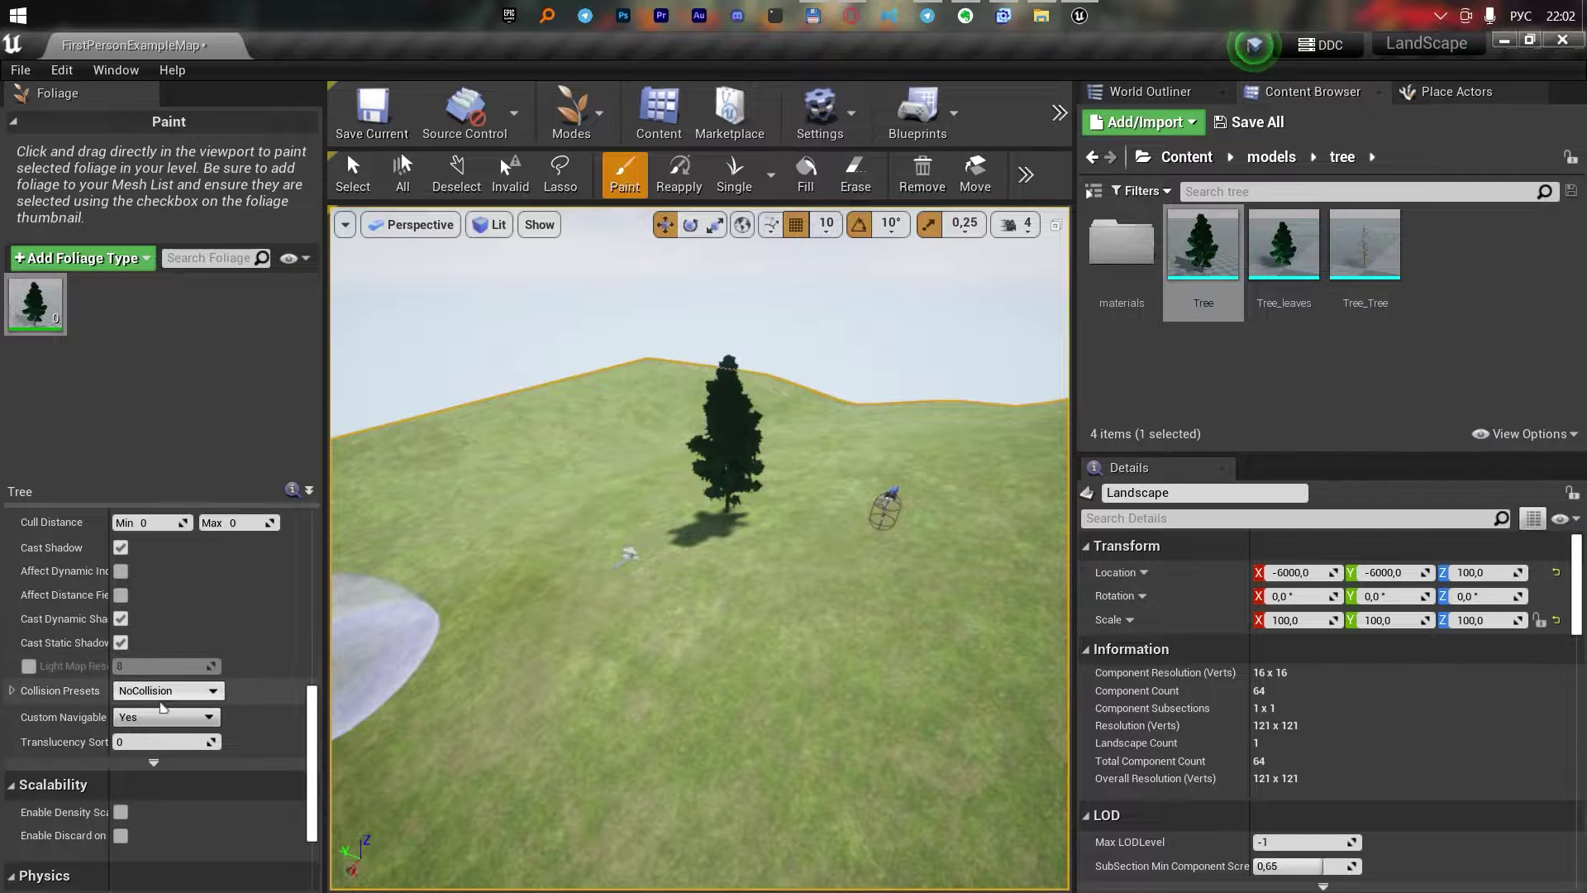
# Set foliage collision to BlockAll and brush radius to 1000, then paint trees across the landscape
pyautogui.click(162, 698)
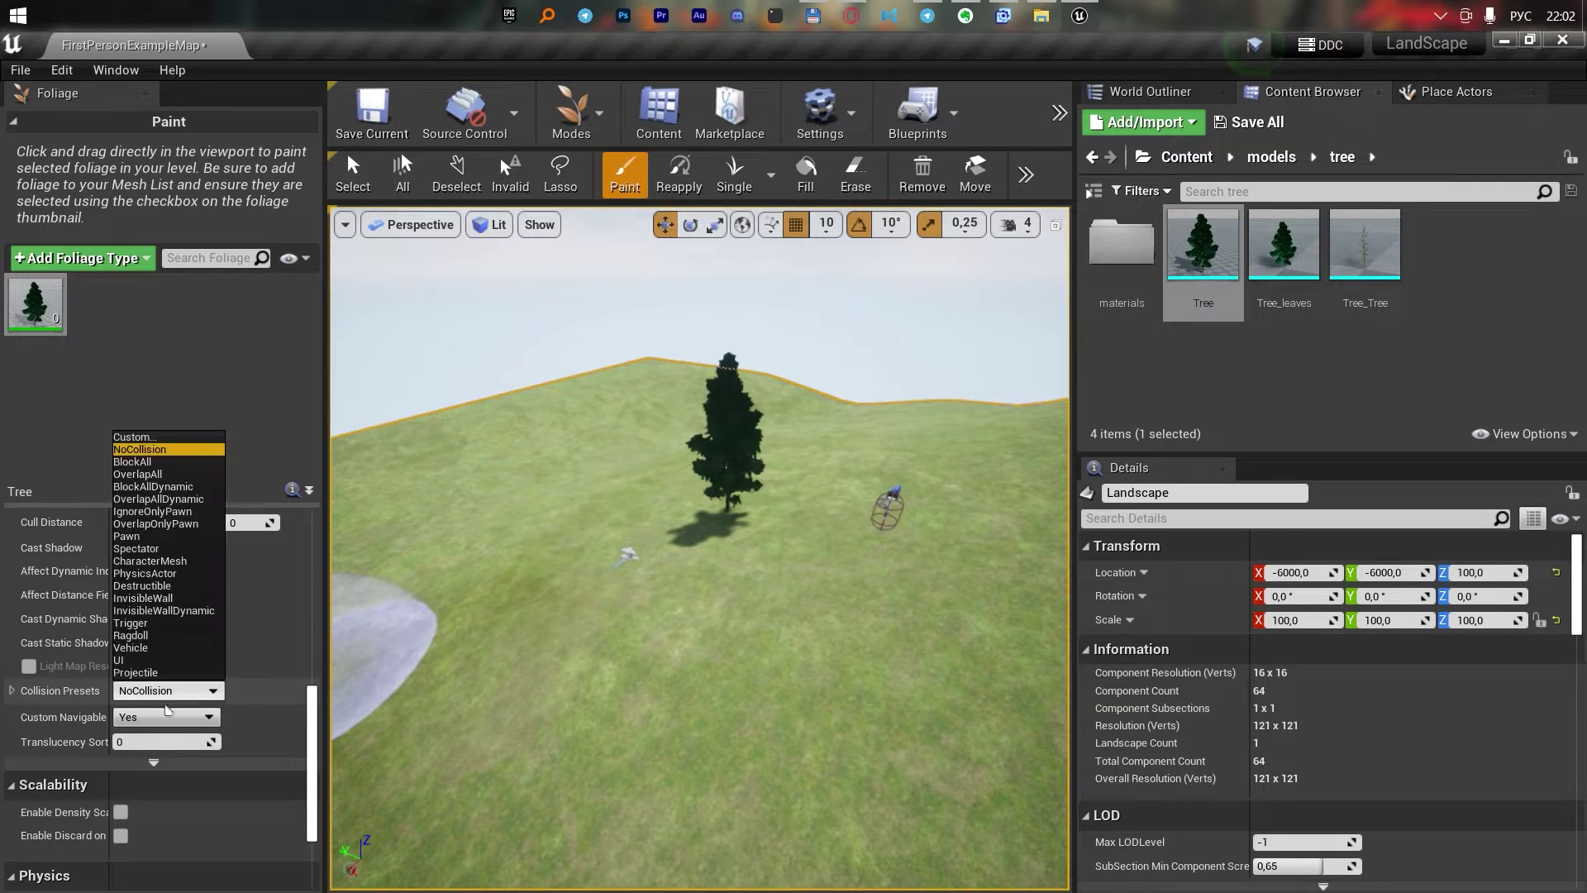
pyautogui.click(133, 461)
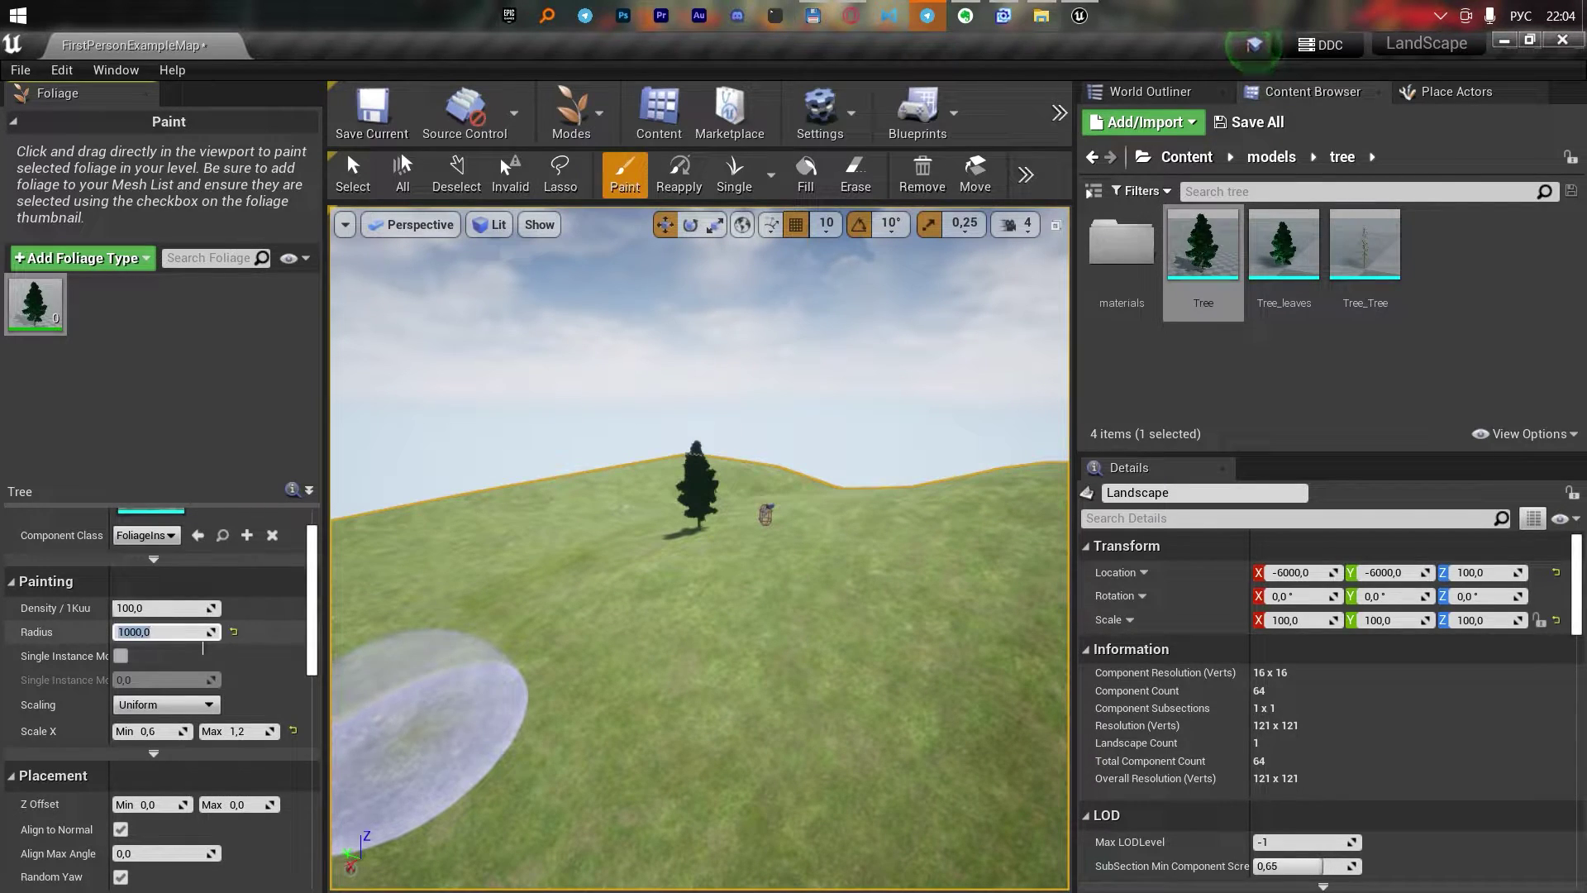
pyautogui.press('Return')
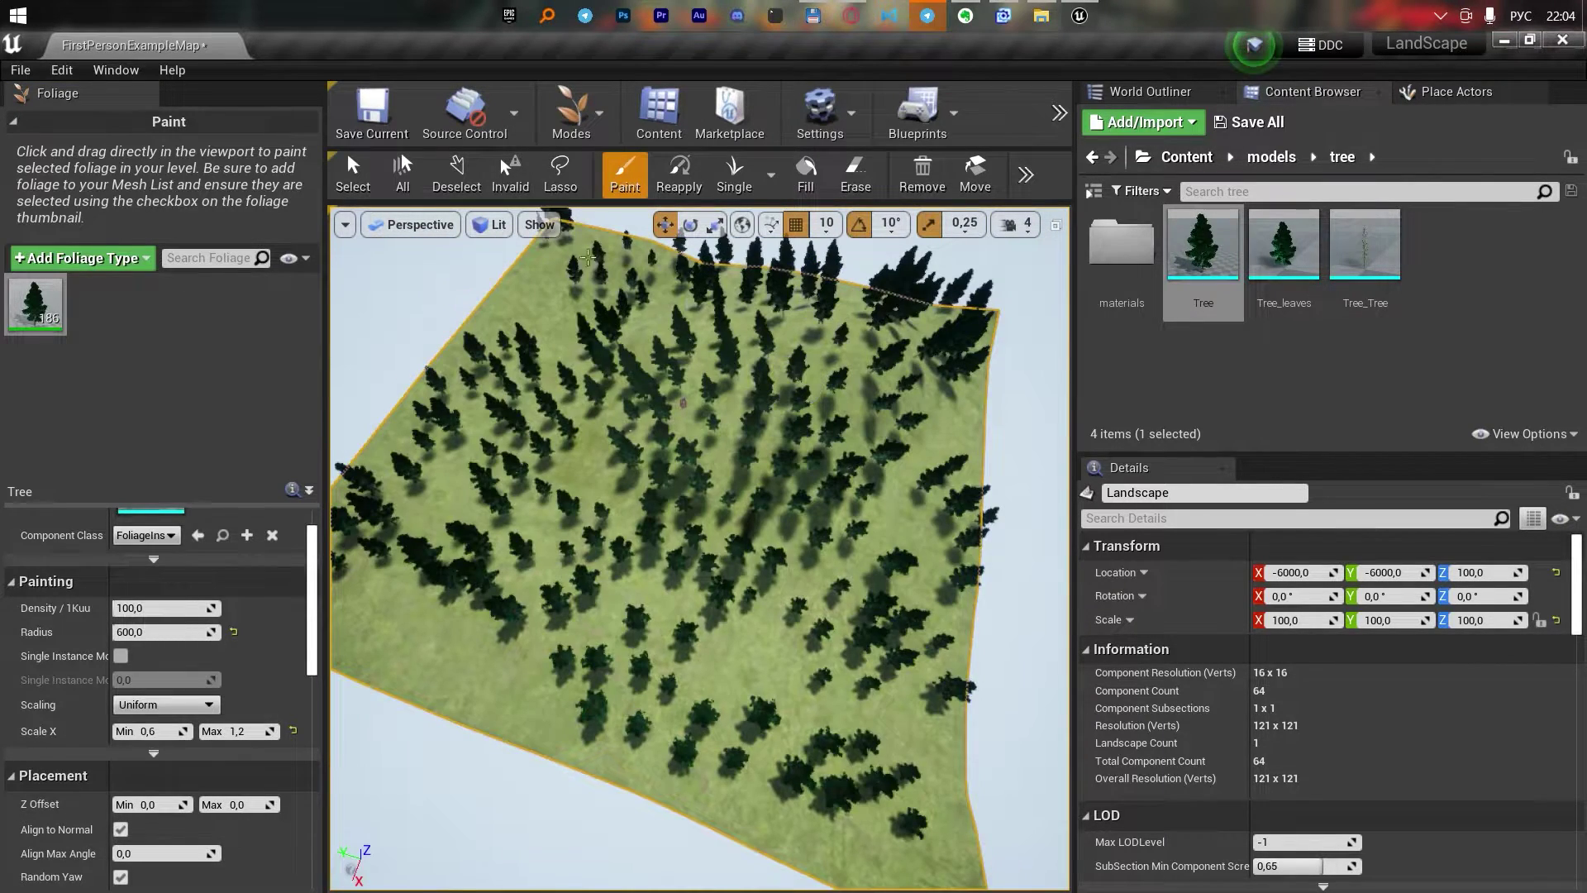
pyautogui.moveTo(587, 258); pyautogui.dragTo(588, 370)
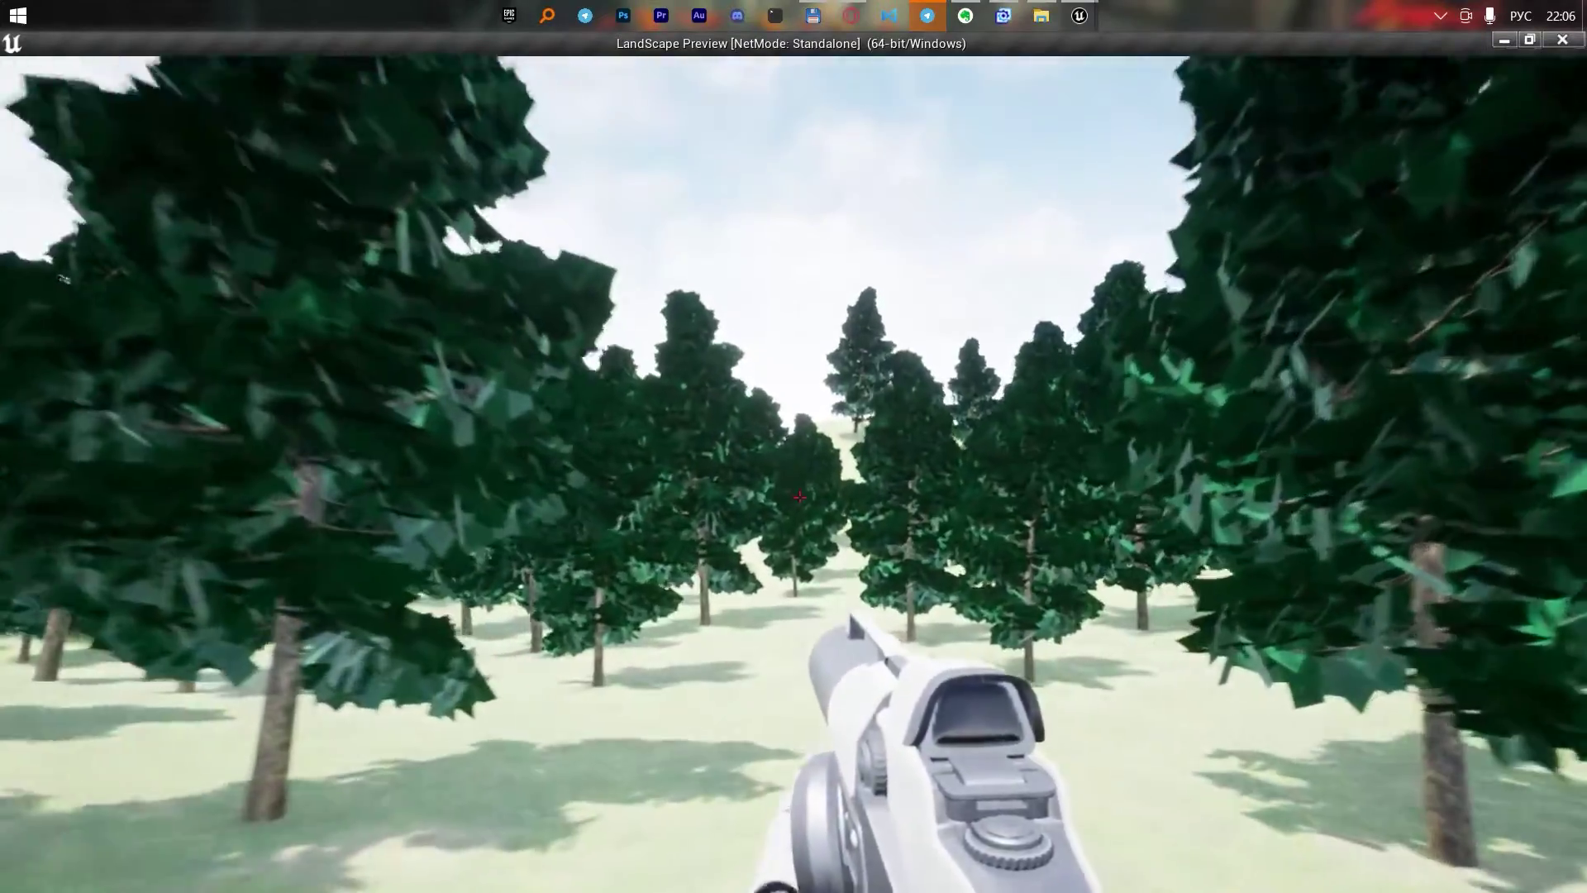
# Walk forward through the forest in the play preview, then stop it with Esc
pyautogui.press('w')
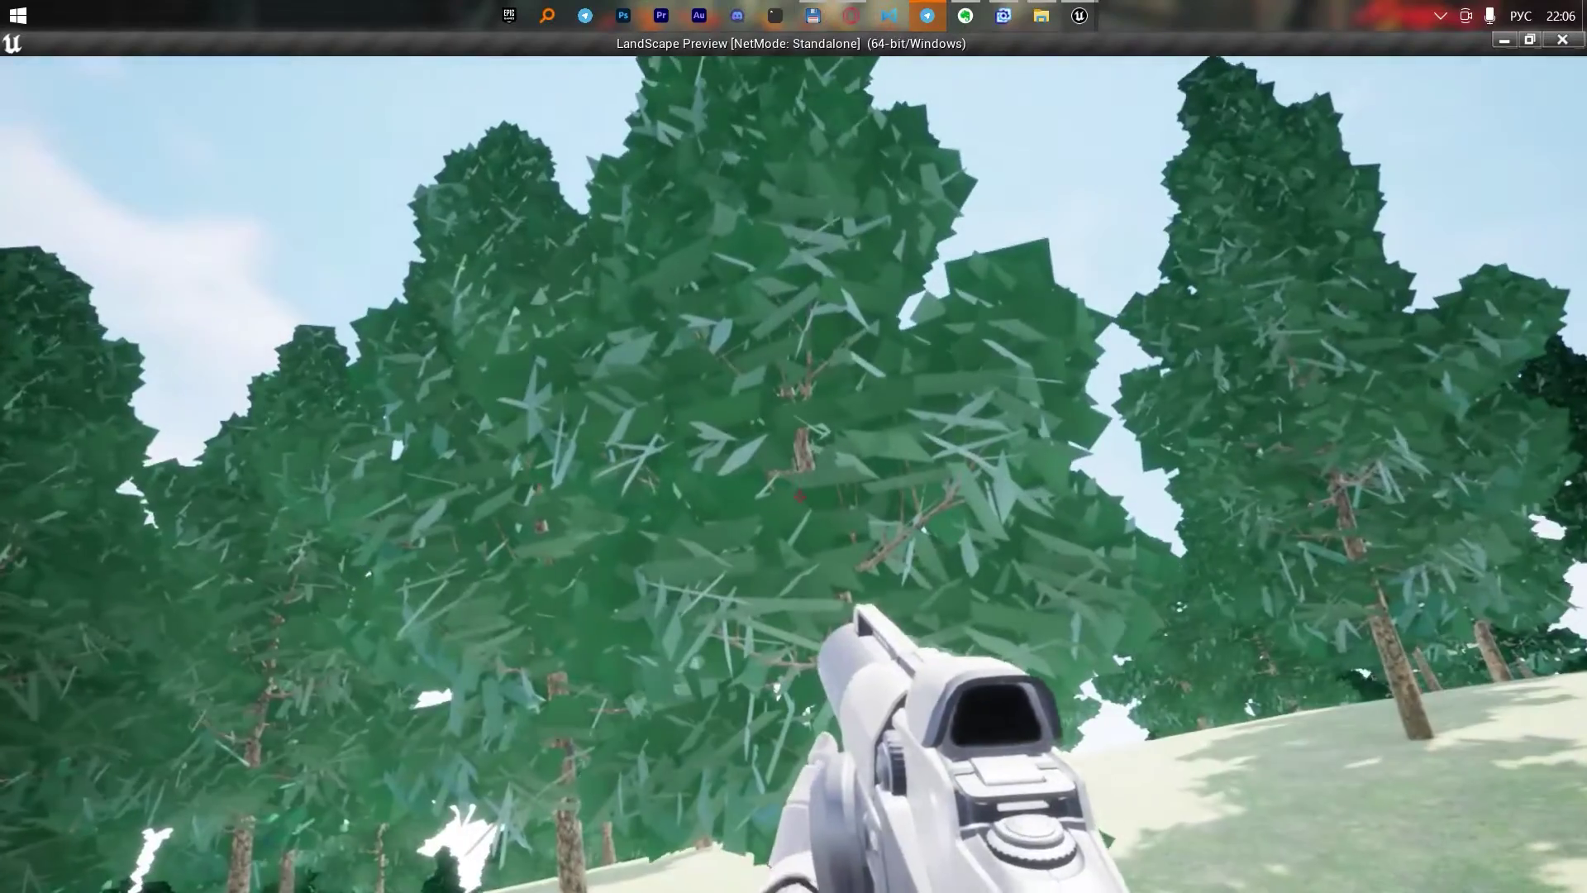
pyautogui.press('Escape')
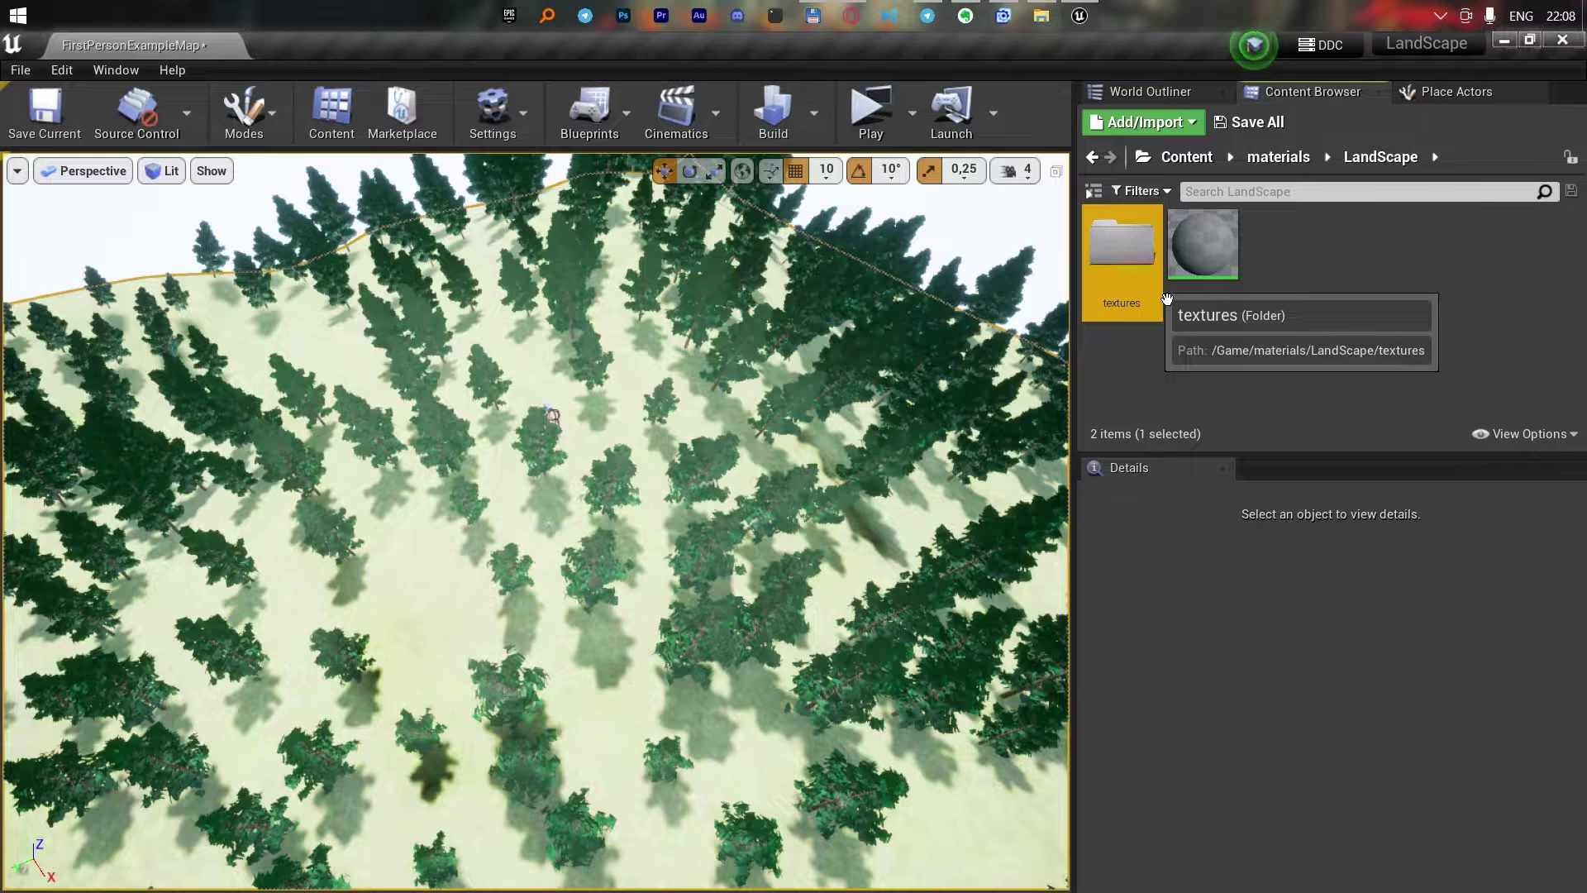
# Open the landscape textures folder, spread out the texture nodes, and add a LandscapeLayerBlend node
pyautogui.doubleClick(1157, 281)
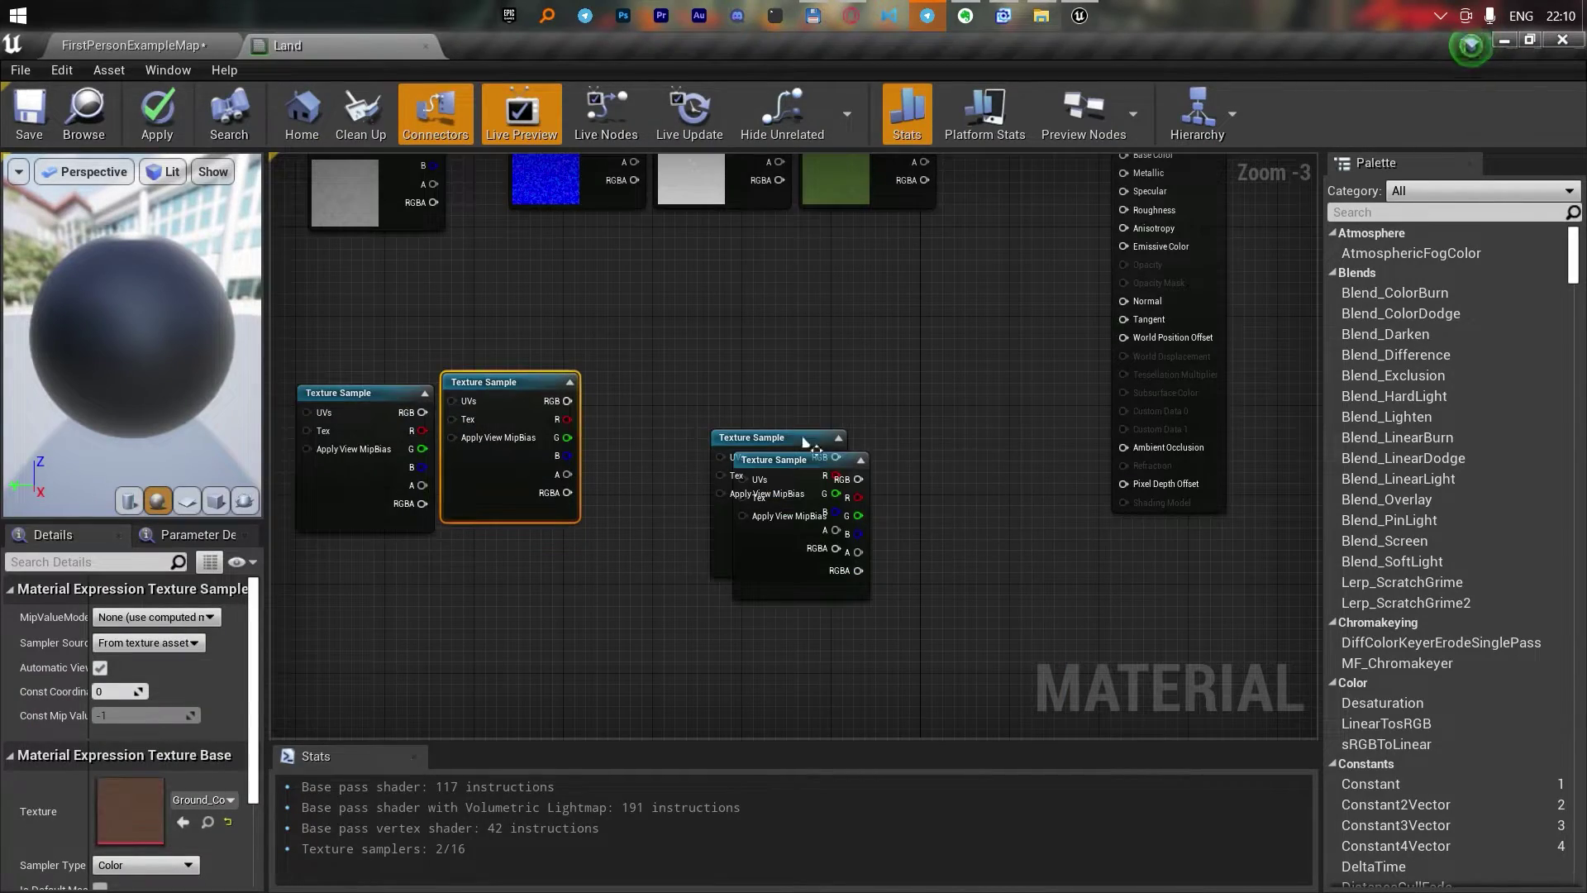
pyautogui.moveTo(803, 442); pyautogui.dragTo(644, 406)
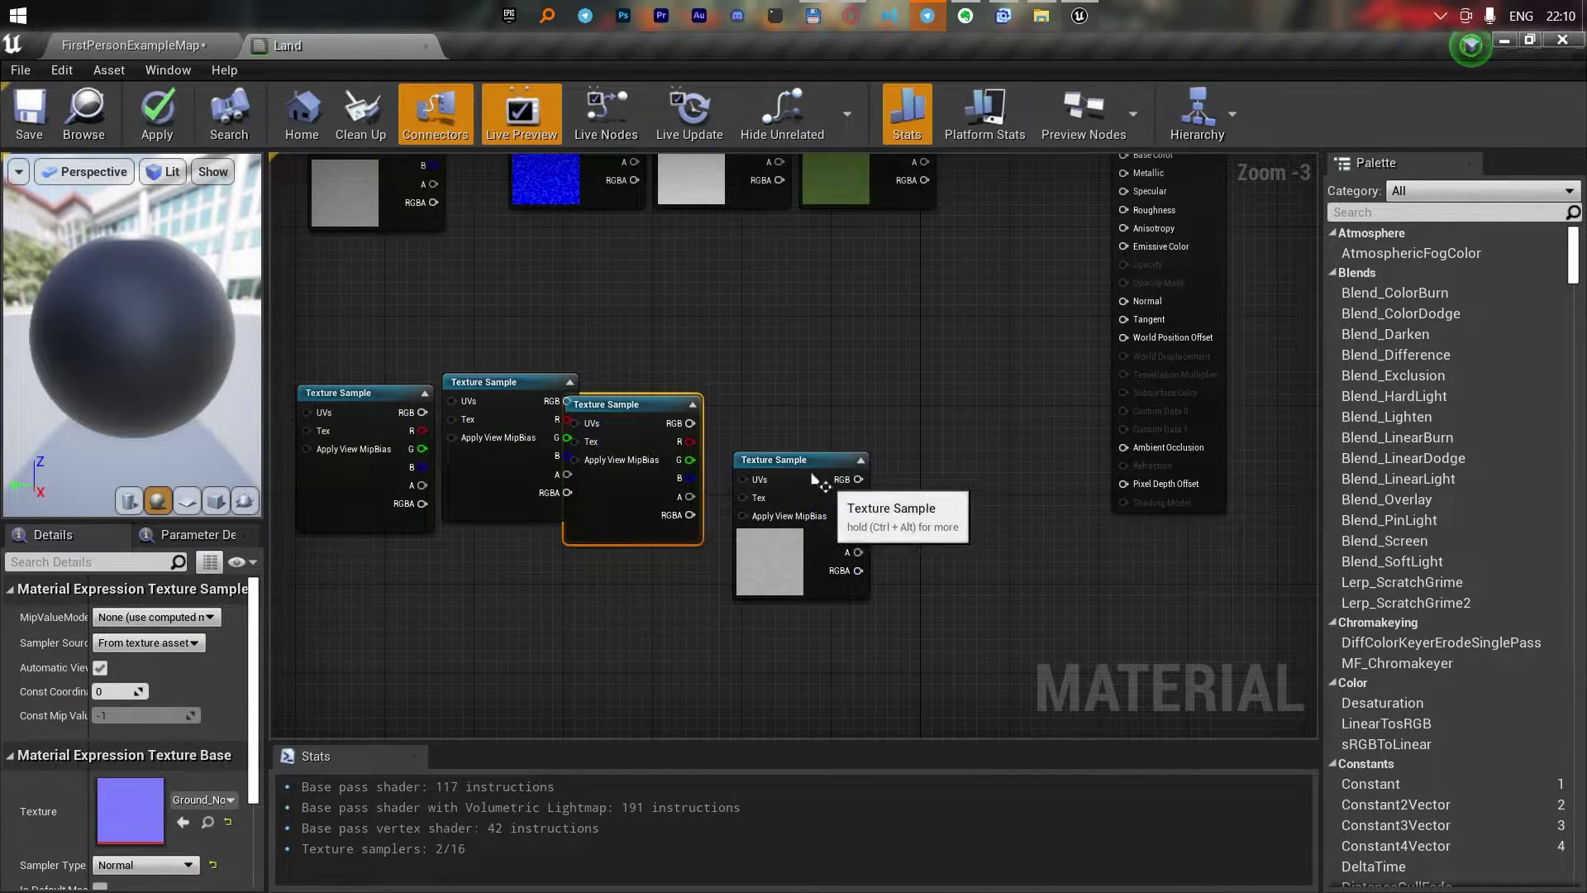
pyautogui.moveTo(823, 484); pyautogui.dragTo(754, 421)
pyautogui.rightClick(1010, 316)
pyautogui.write('land')
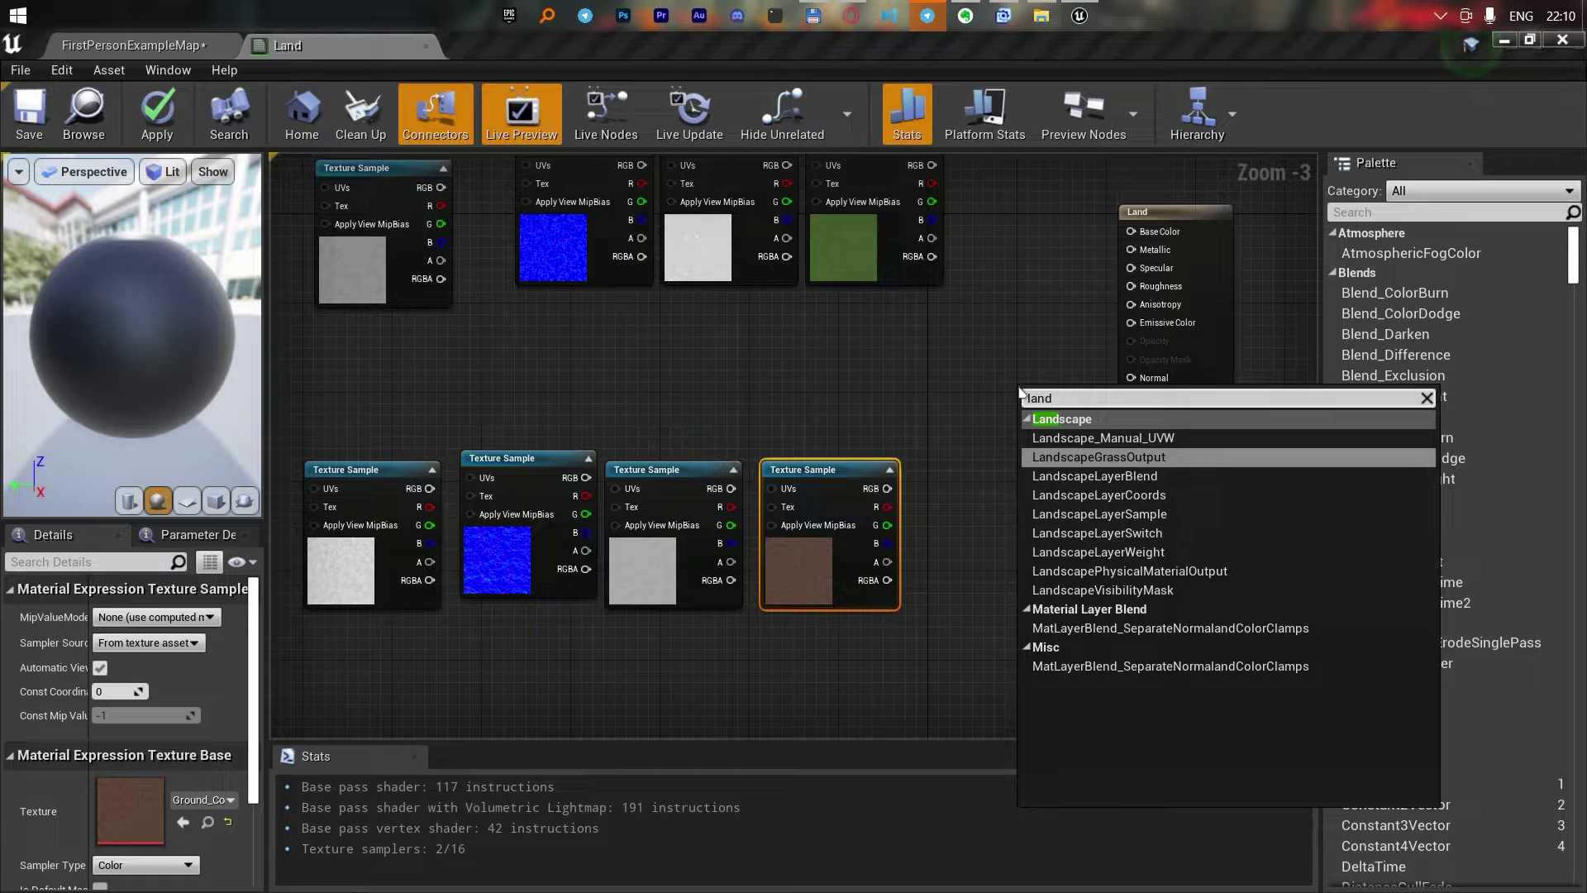
pyautogui.press('Down')
pyautogui.press('Return')
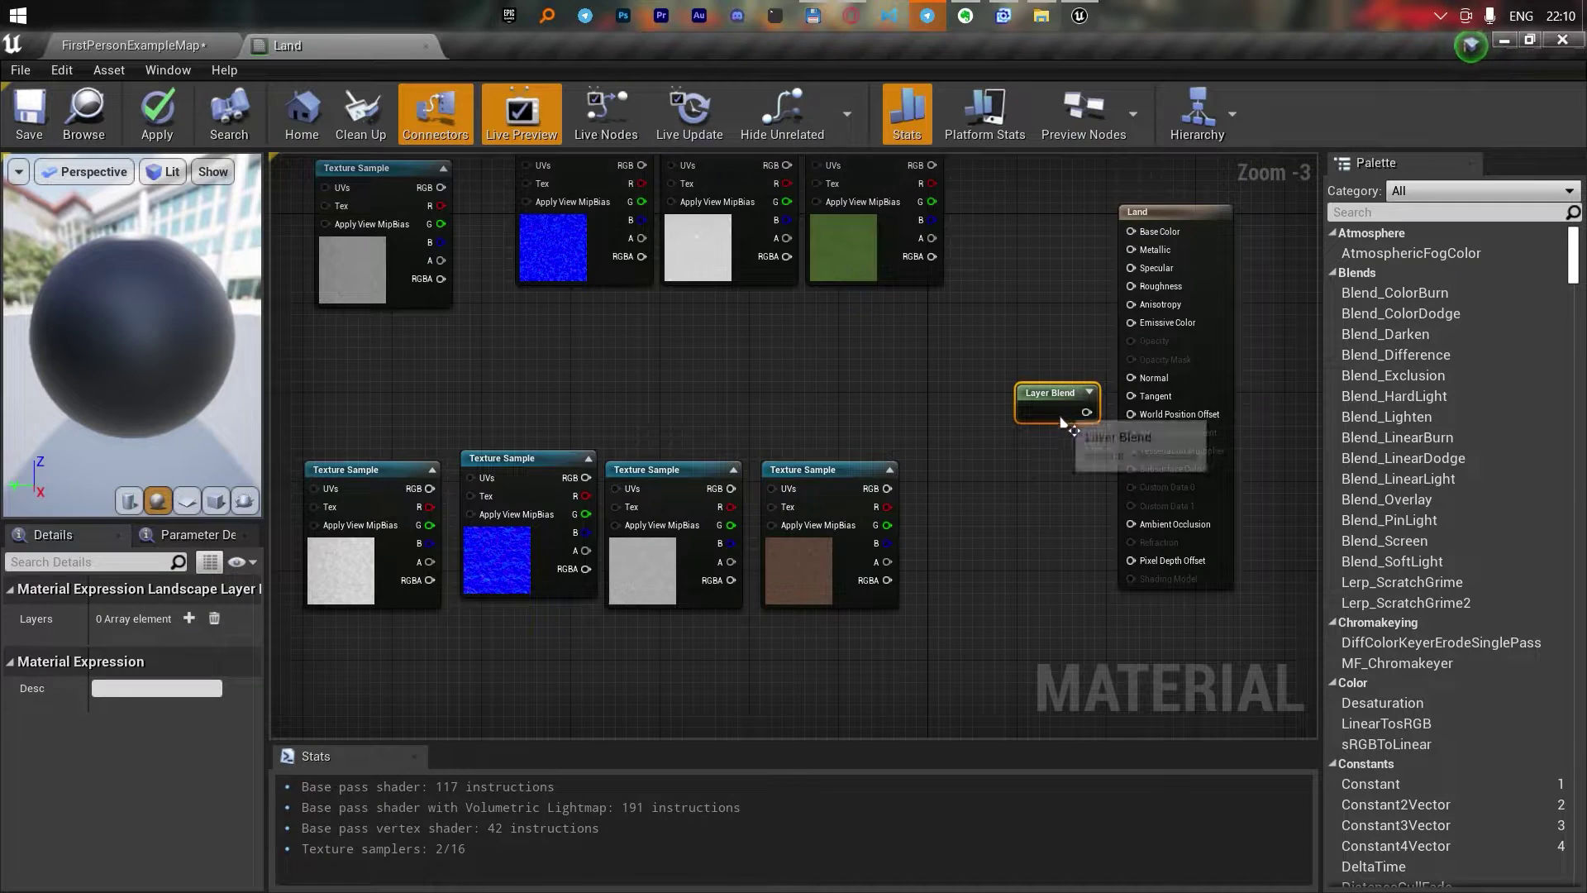
pyautogui.scroll(3, 918, 397)
pyautogui.scroll(-1, 909, 468)
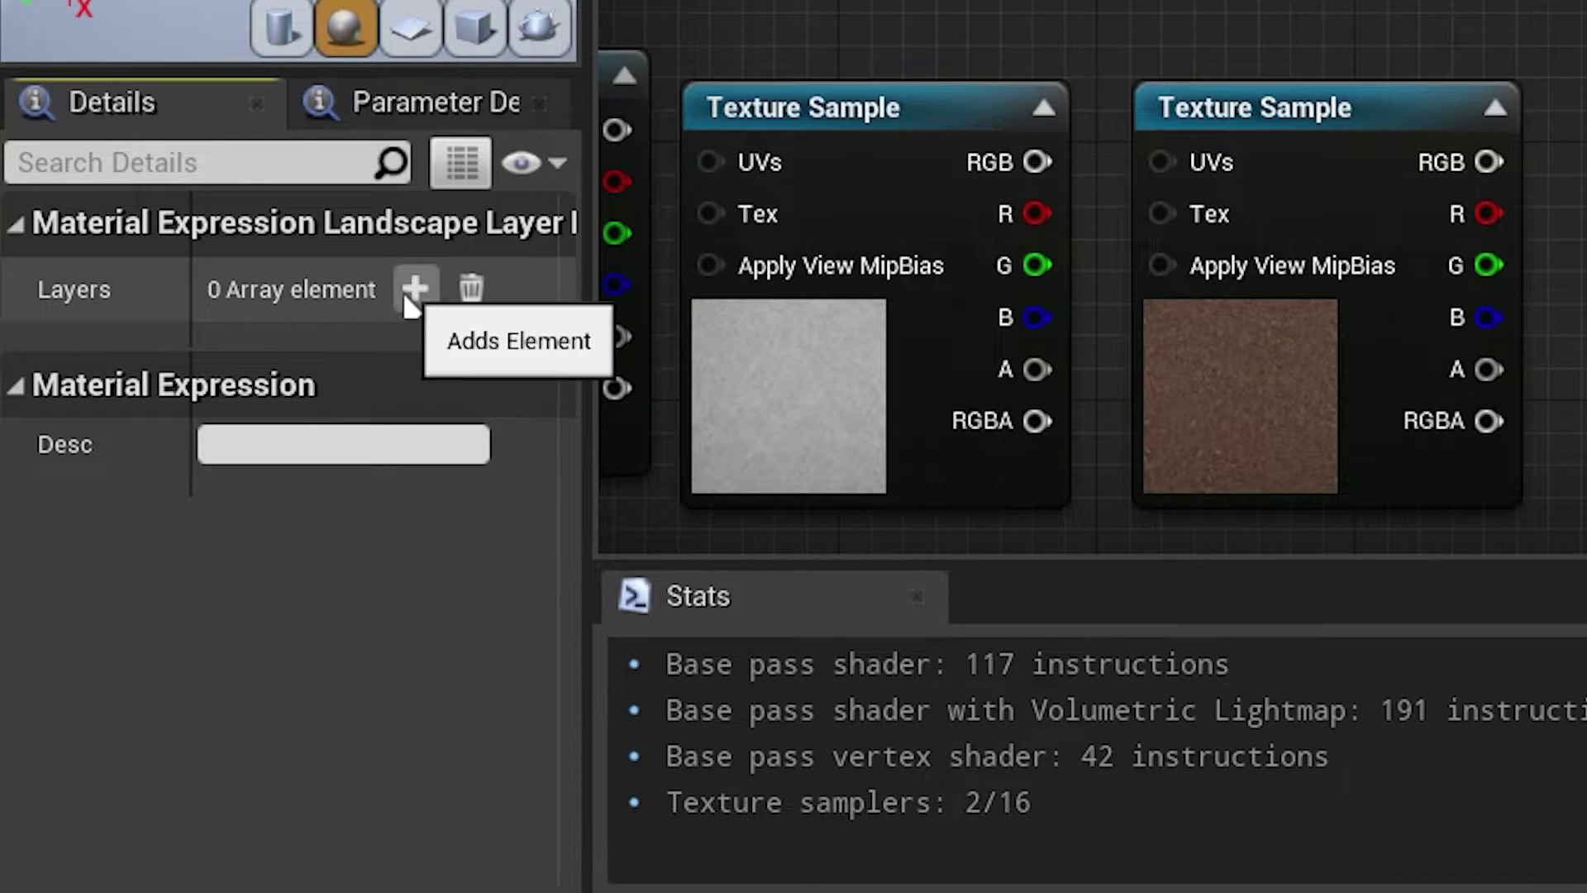
# Add grass and Ground layers, wire the green and brown textures into them, and feed Base Color
pyautogui.click(188, 618)
pyautogui.click(188, 618)
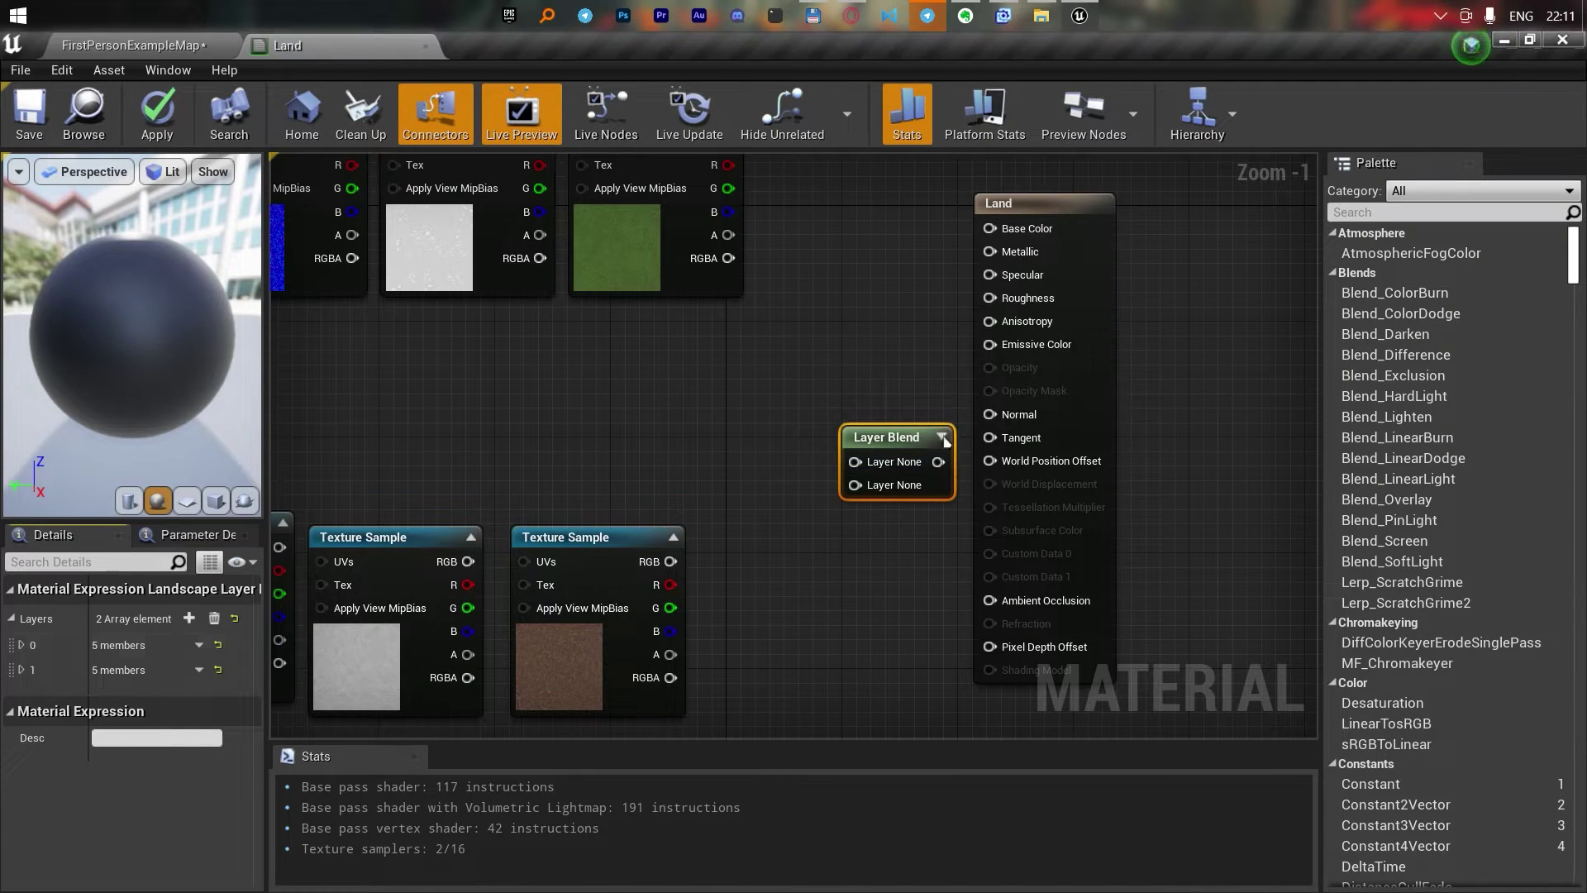
pyautogui.click(21, 645)
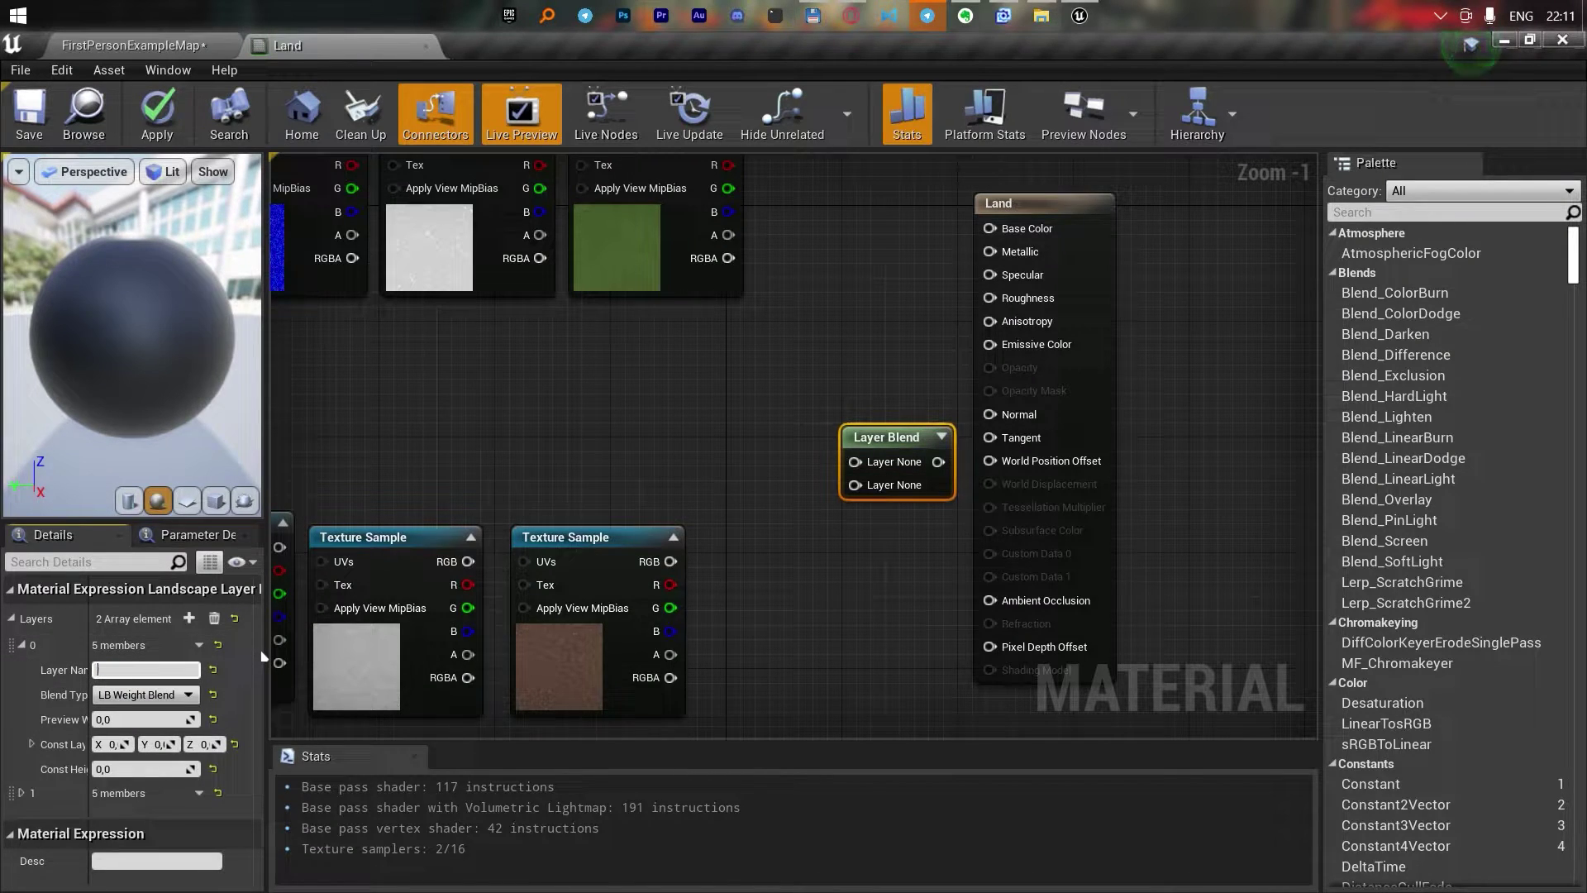
pyautogui.write('grass')
pyautogui.click(21, 793)
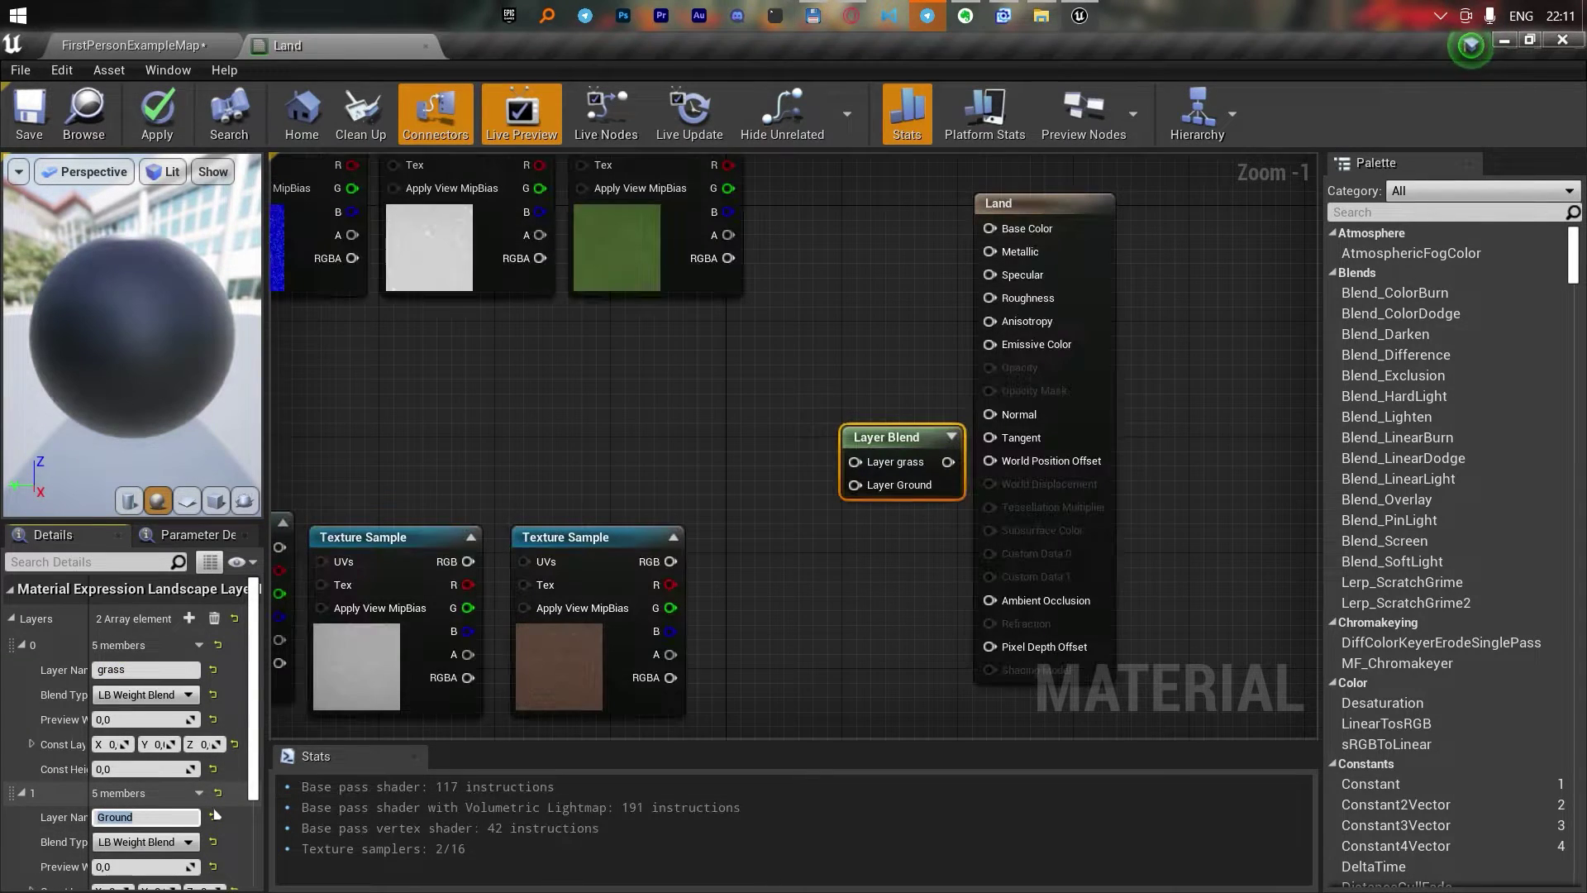
pyautogui.moveTo(711, 192); pyautogui.dragTo(833, 355)
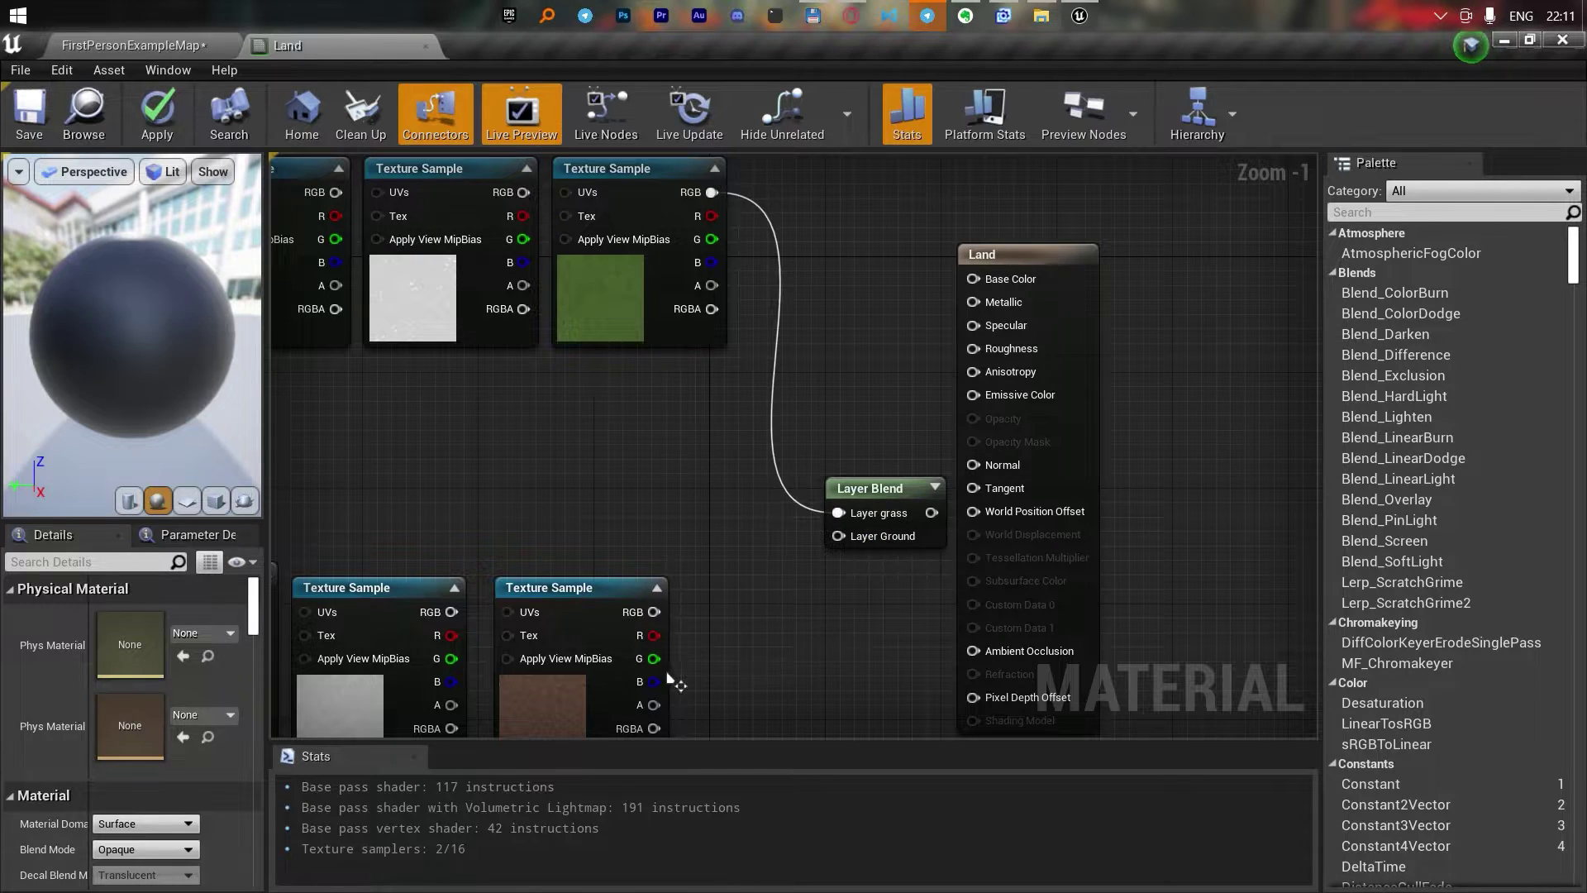
pyautogui.moveTo(916, 571); pyautogui.dragTo(821, 547, button='right')
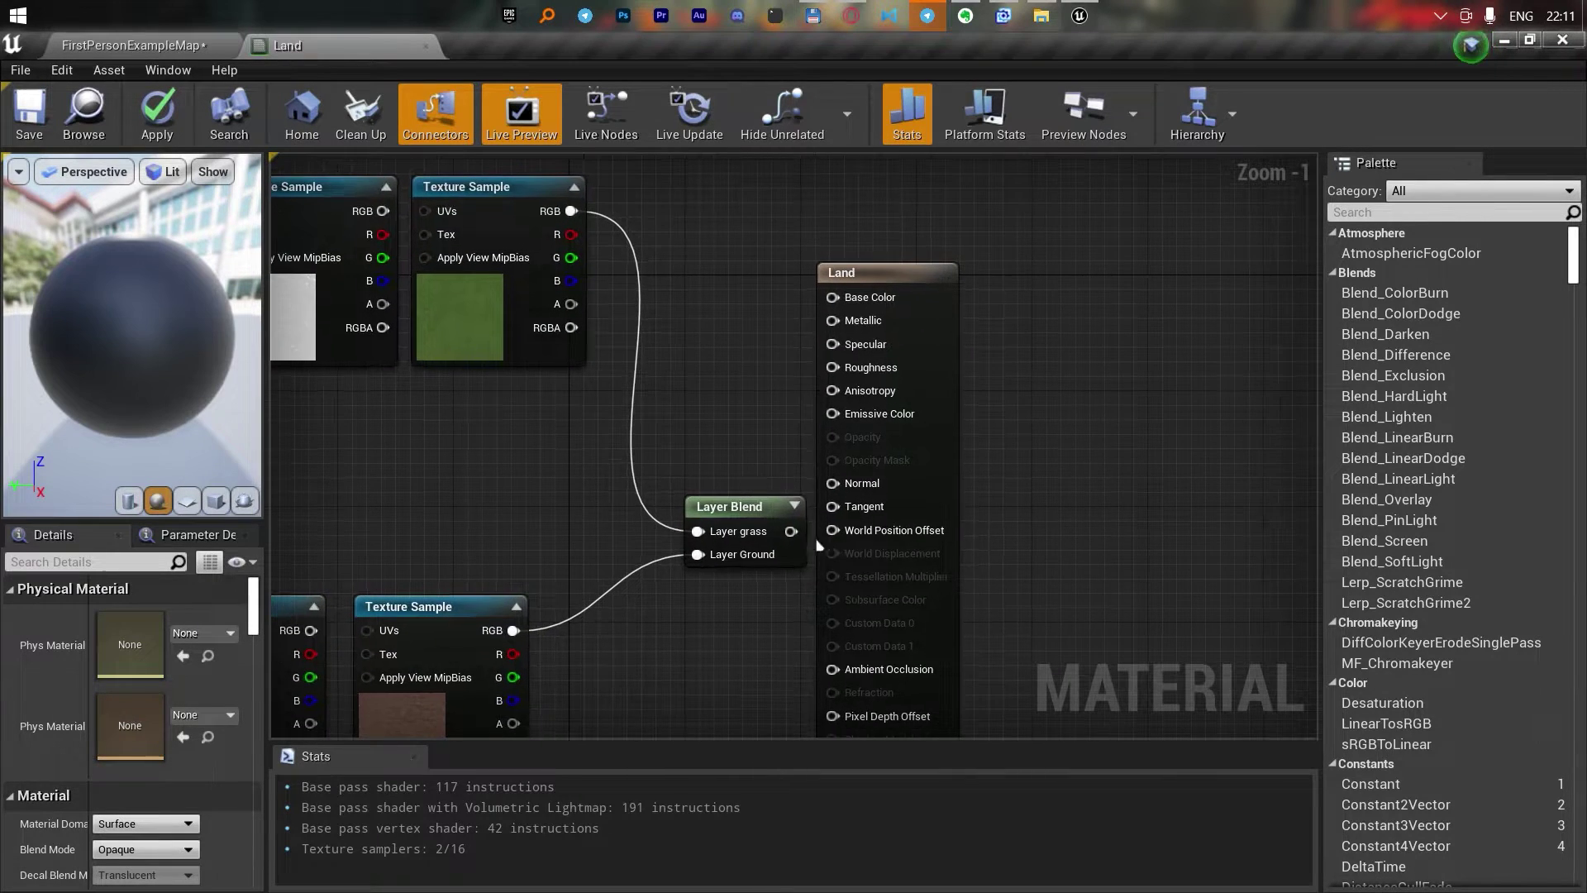
pyautogui.moveTo(836, 302); pyautogui.dragTo(833, 297)
pyautogui.moveTo(718, 521); pyautogui.dragTo(688, 462)
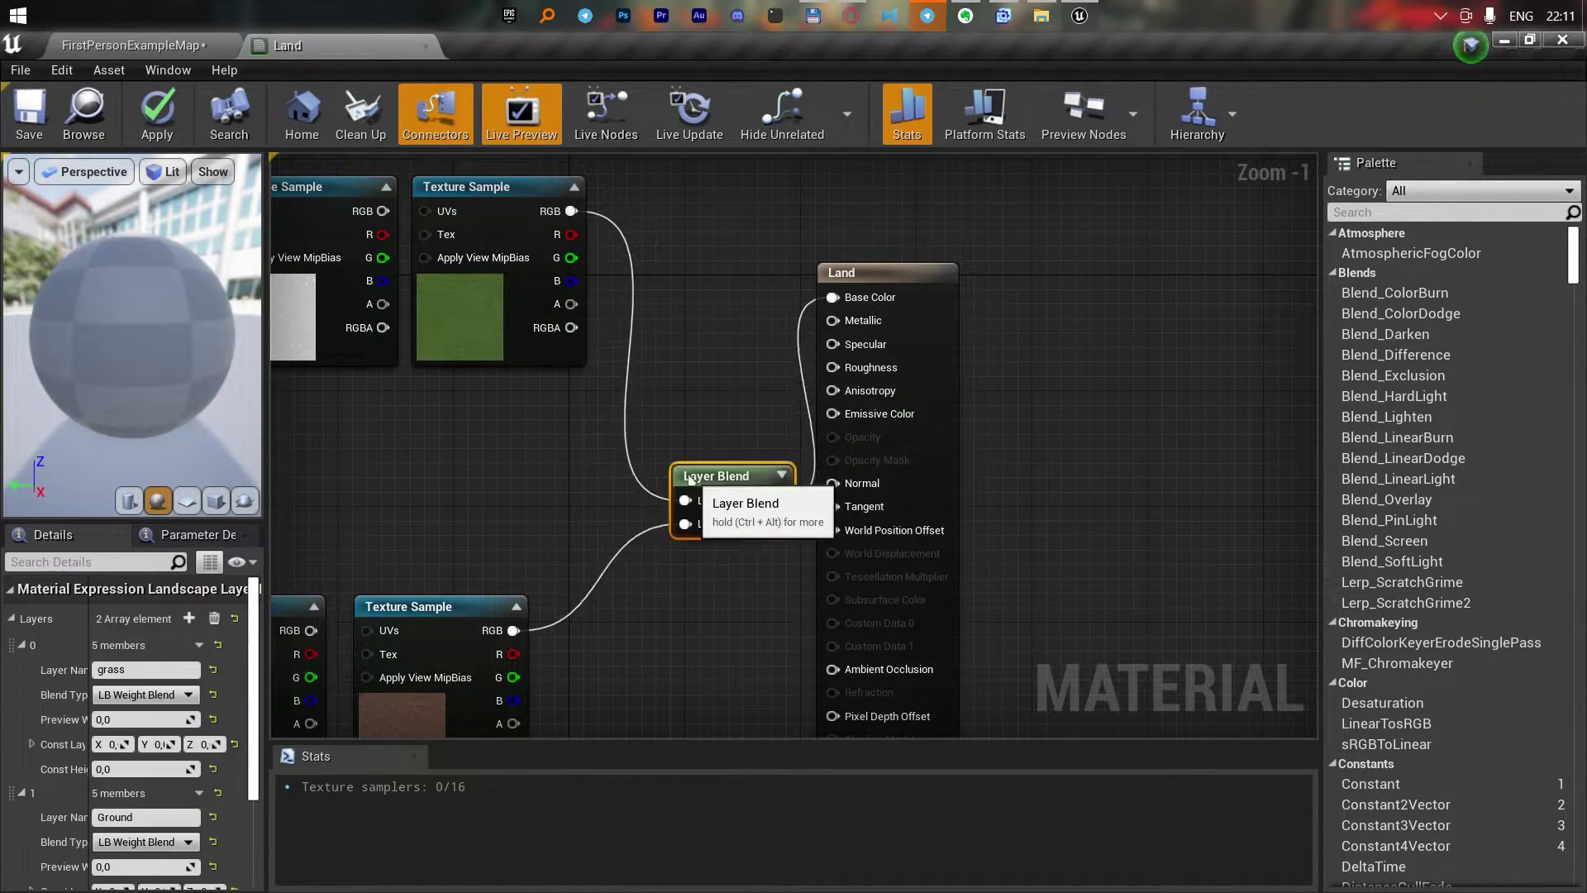
pyautogui.moveTo(728, 495); pyautogui.dragTo(798, 515, button='right')
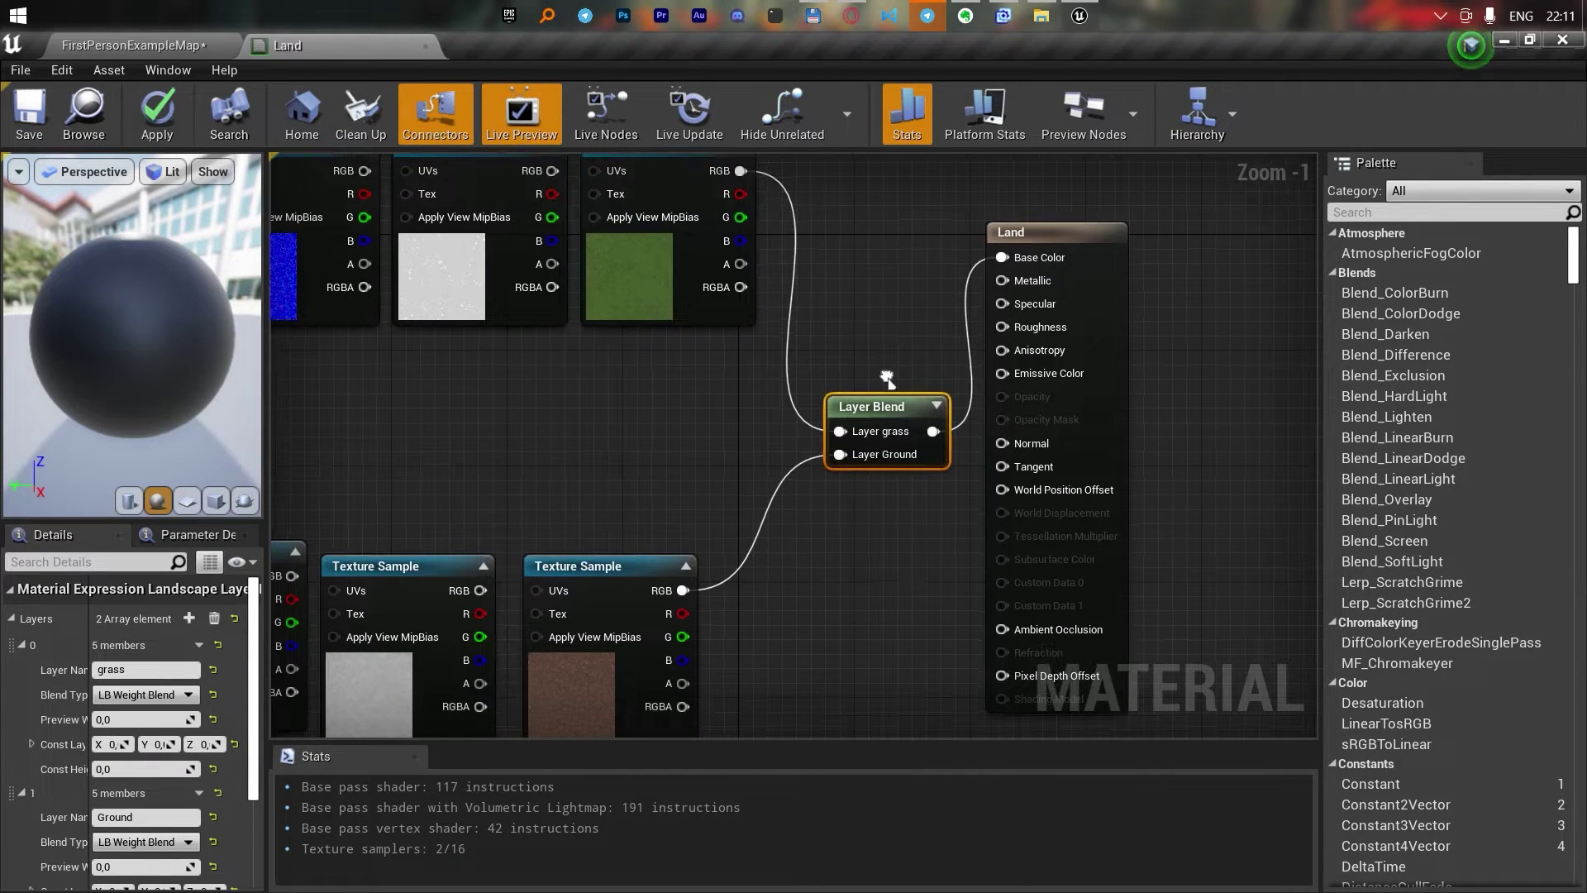
pyautogui.moveTo(798, 460); pyautogui.dragTo(803, 316)
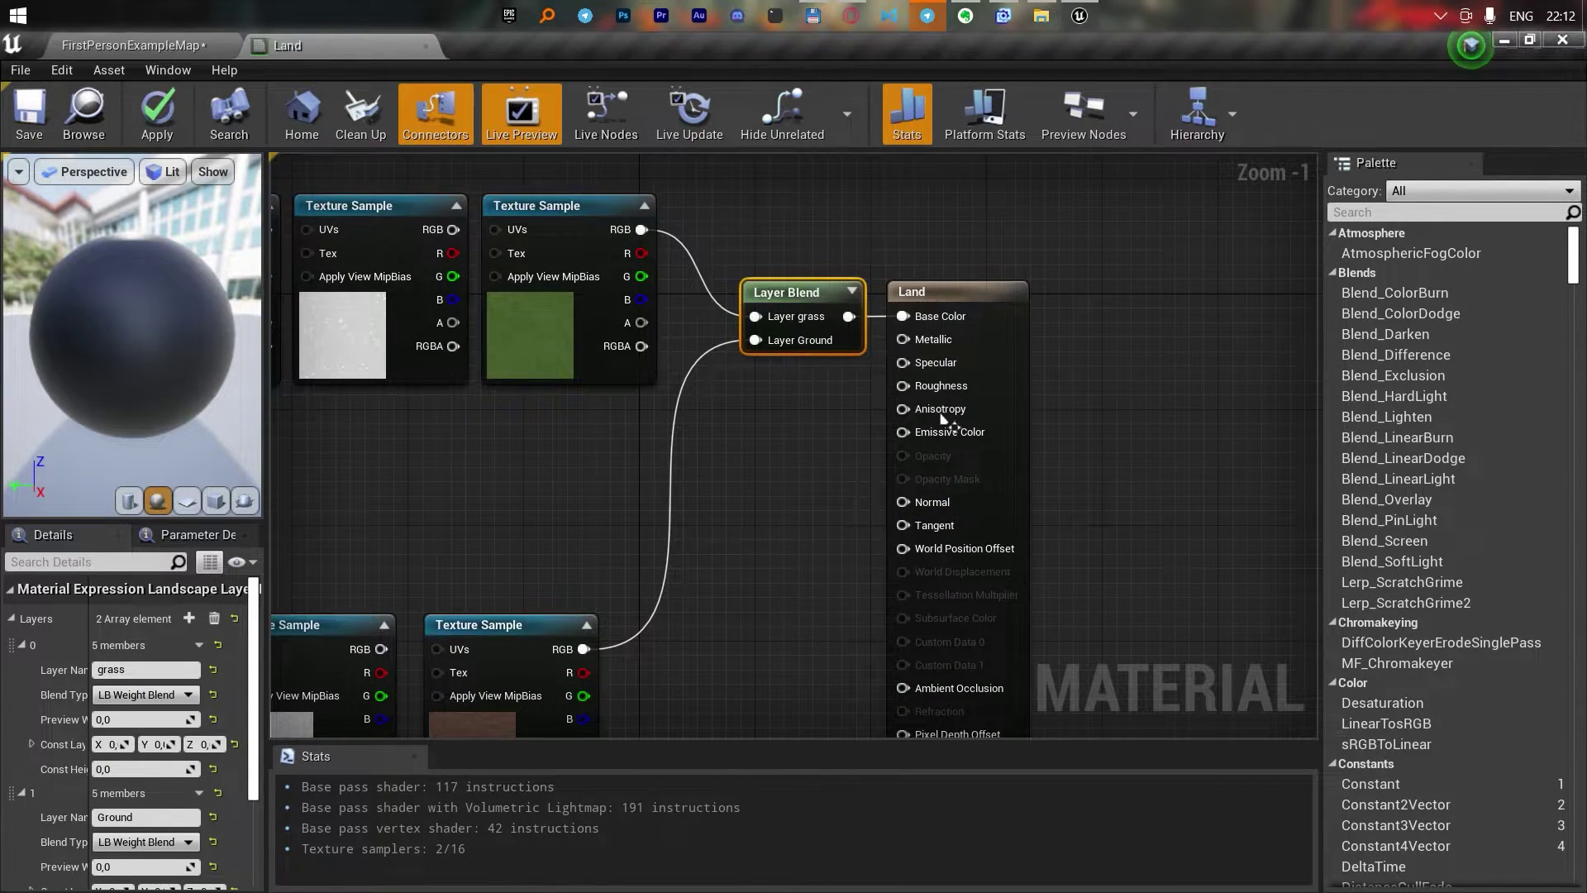
# Stack the brown texture node under the green one beside the Layer Blend node
pyautogui.moveTo(944, 419); pyautogui.dragTo(957, 525, button='right')
pyautogui.moveTo(578, 317); pyautogui.dragTo(595, 207)
pyautogui.moveTo(611, 463); pyautogui.dragTo(655, 311, button='right')
pyautogui.moveTo(573, 585); pyautogui.dragTo(645, 254)
pyautogui.moveTo(765, 271); pyautogui.dragTo(693, 501, button='right')
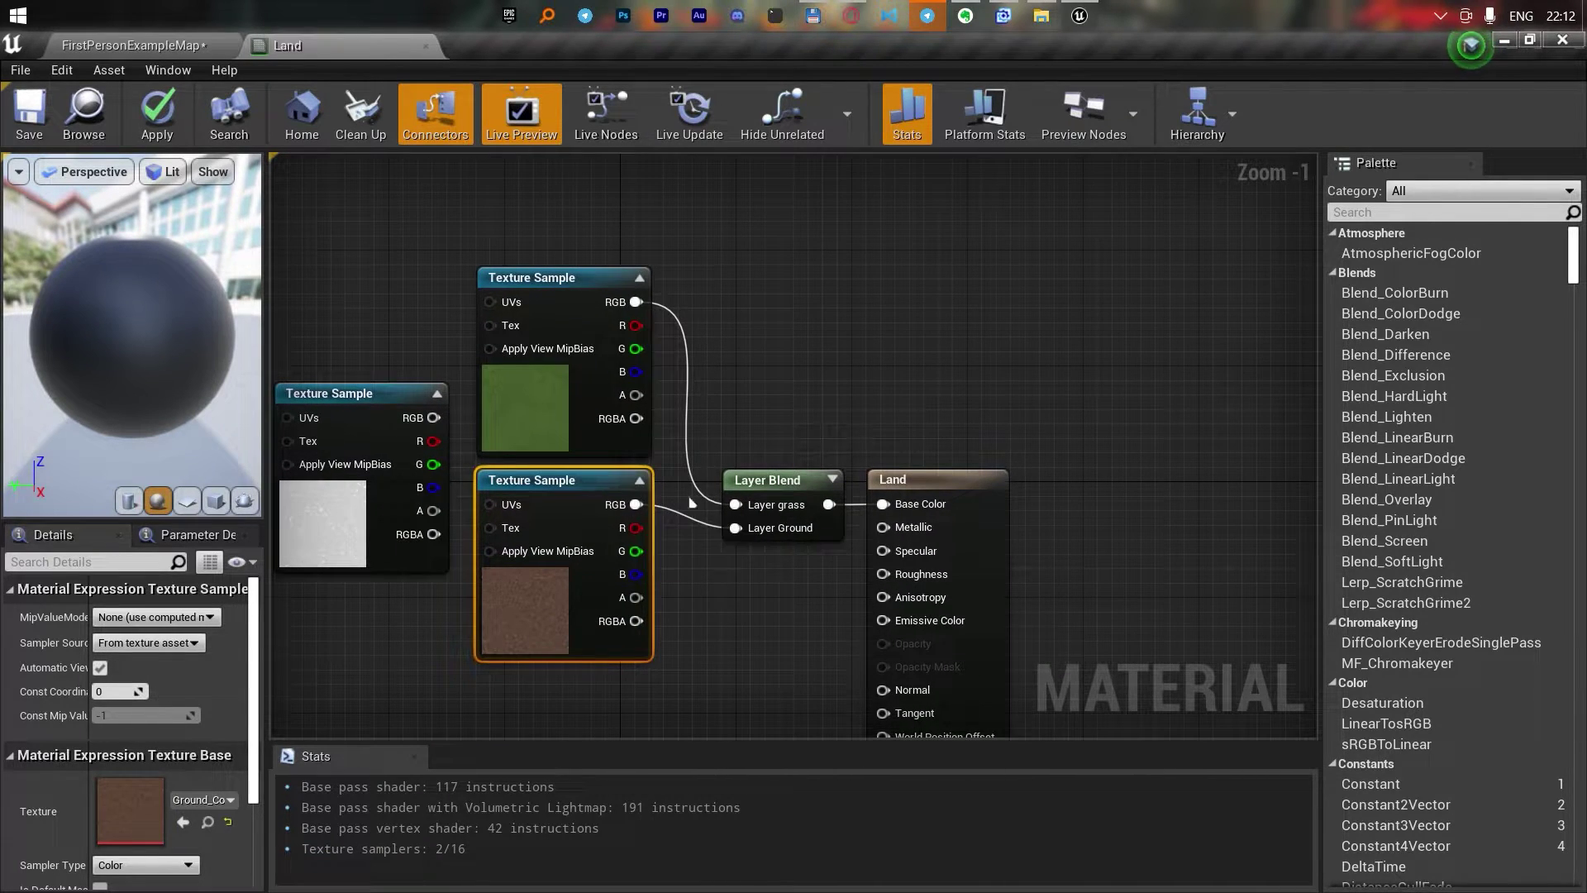
pyautogui.moveTo(645, 416); pyautogui.dragTo(707, 202, button='right')
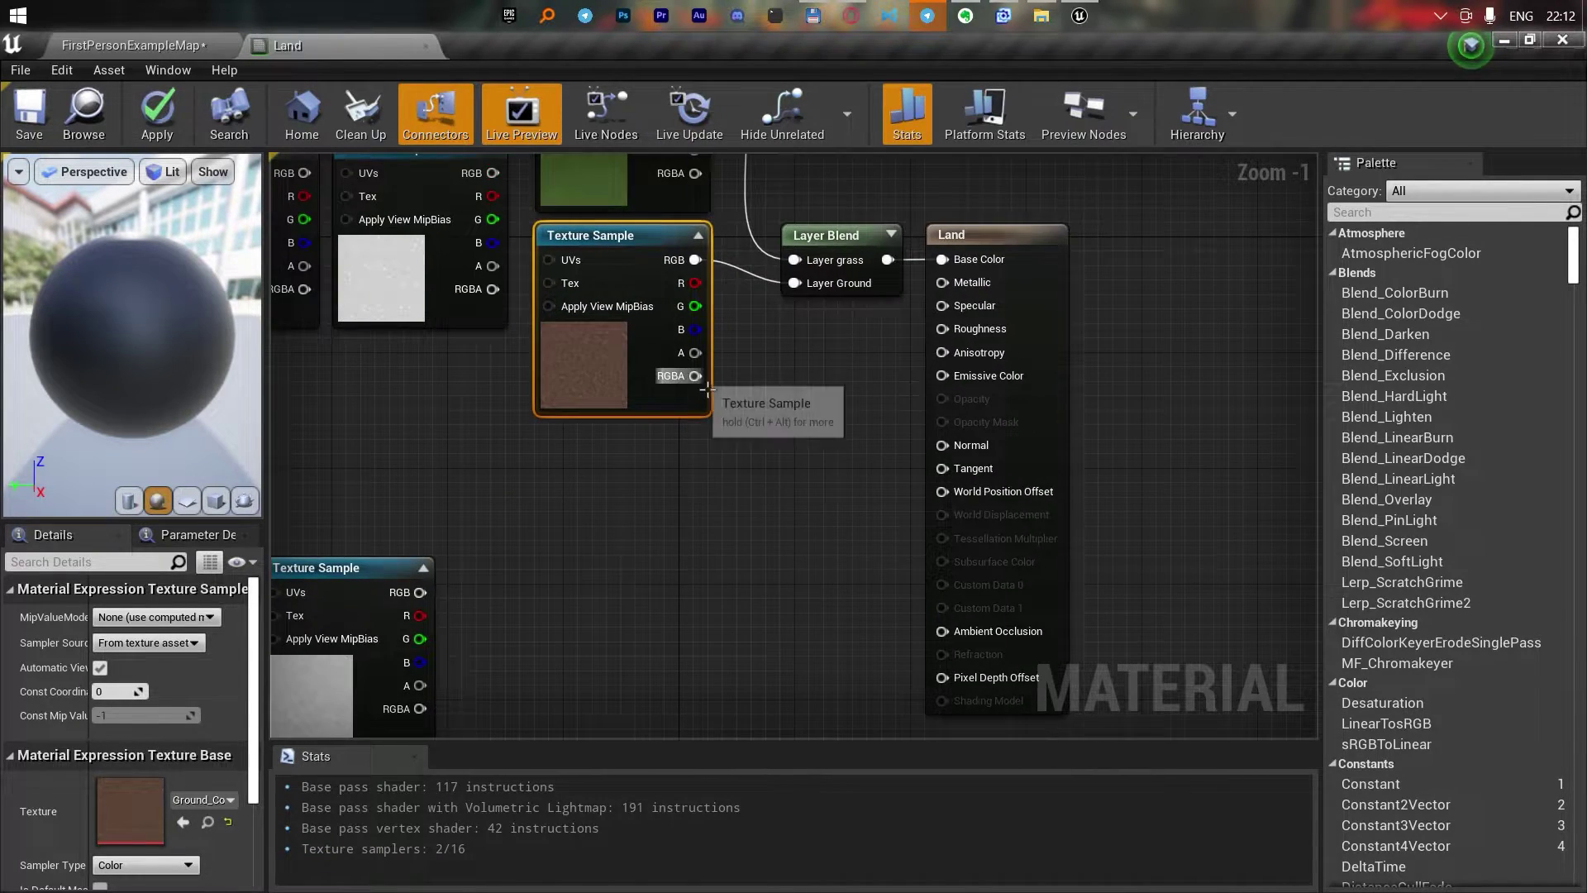
pyautogui.scroll(-1, 909, 453)
pyautogui.moveTo(909, 453); pyautogui.dragTo(817, 463, button='right')
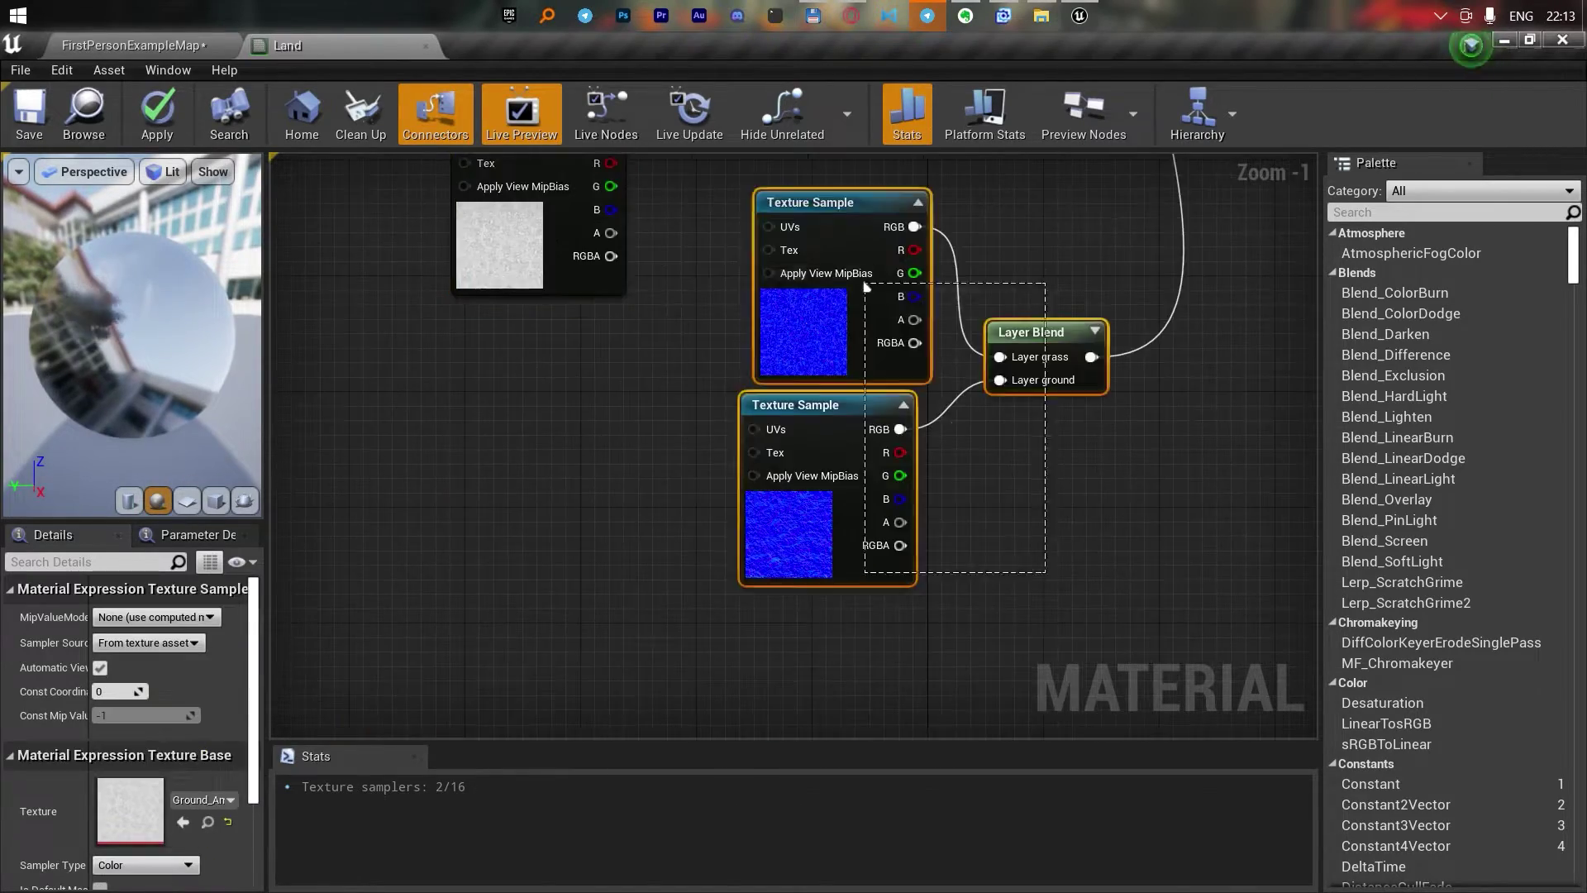
# Add a LandscapeCoords node and wire it into the UVs of every texture sample
pyautogui.moveTo(817, 426); pyautogui.dragTo(746, 426)
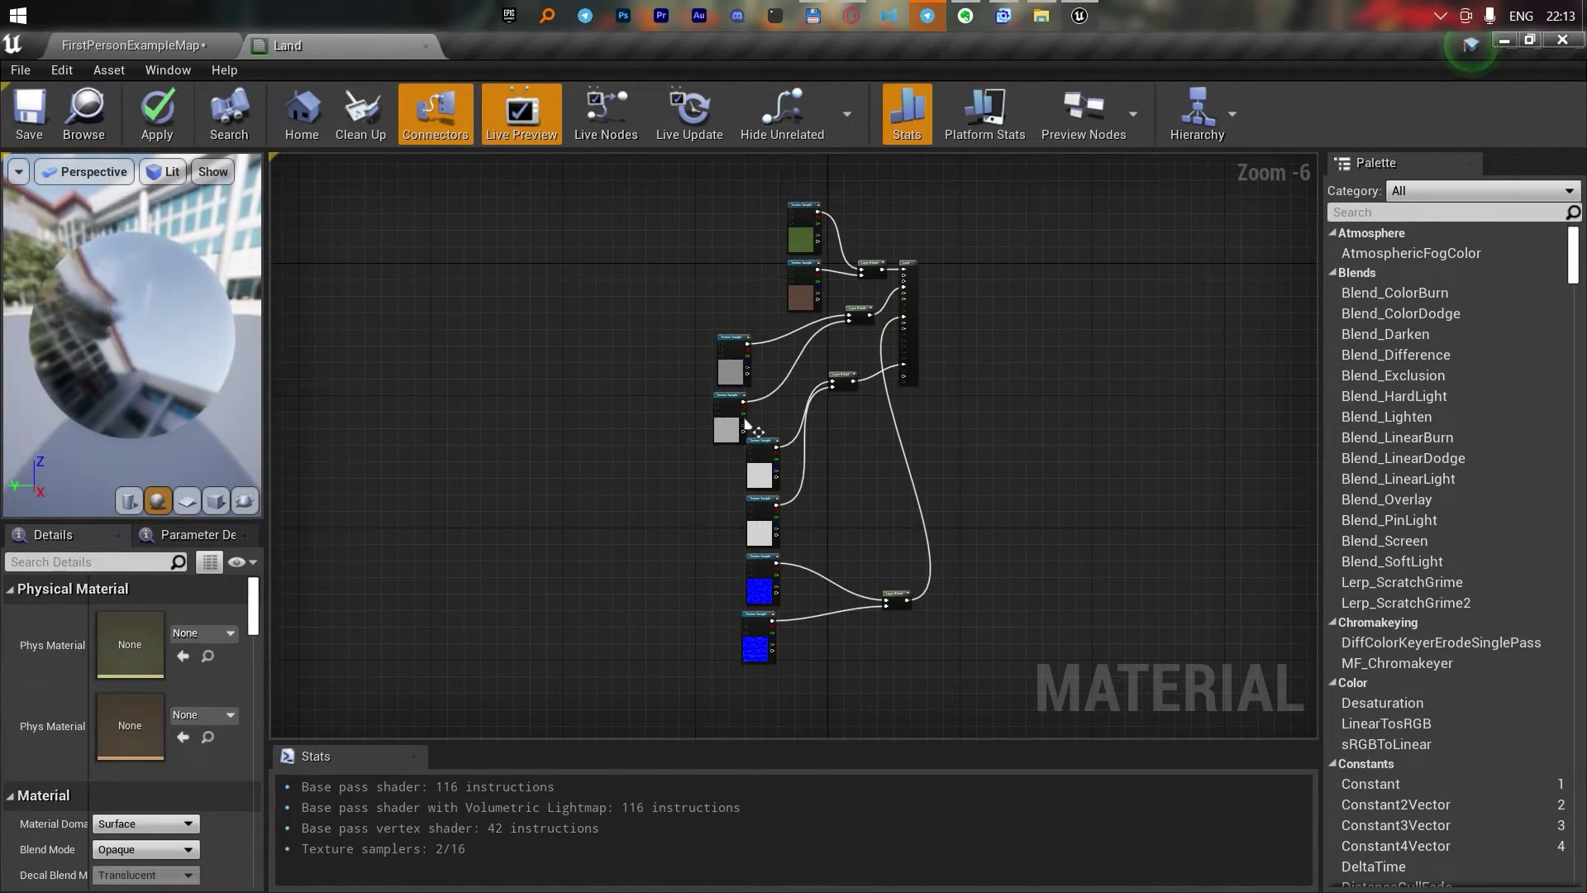
pyautogui.click(740, 356)
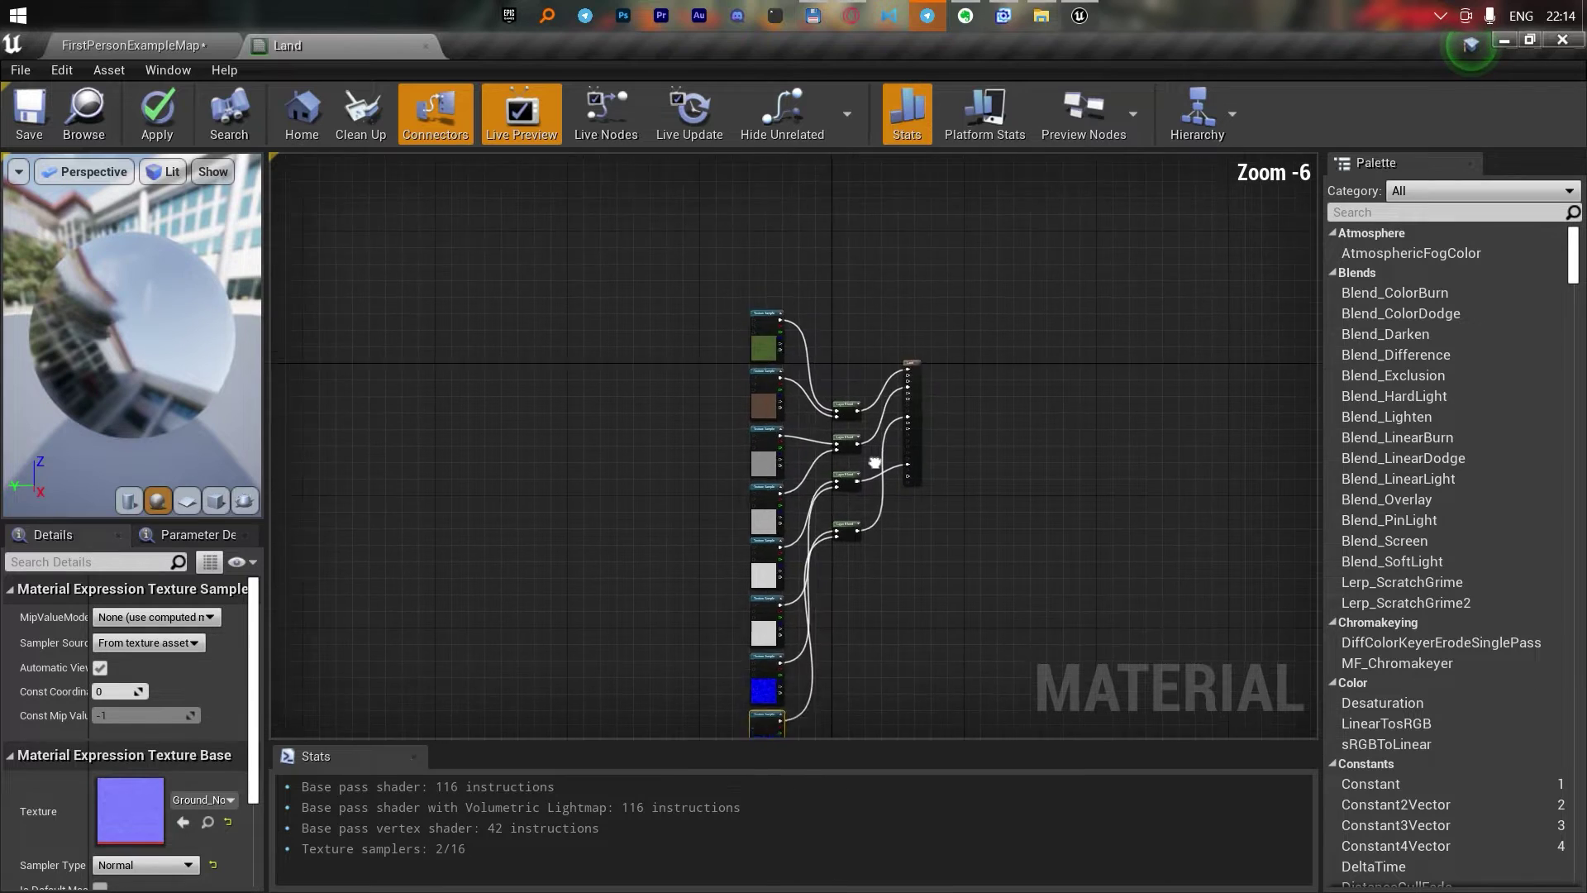
pyautogui.scroll(4, 776, 457)
pyautogui.moveTo(776, 457); pyautogui.dragTo(779, 522, button='right')
pyautogui.rightClick(534, 417)
pyautogui.write('land')
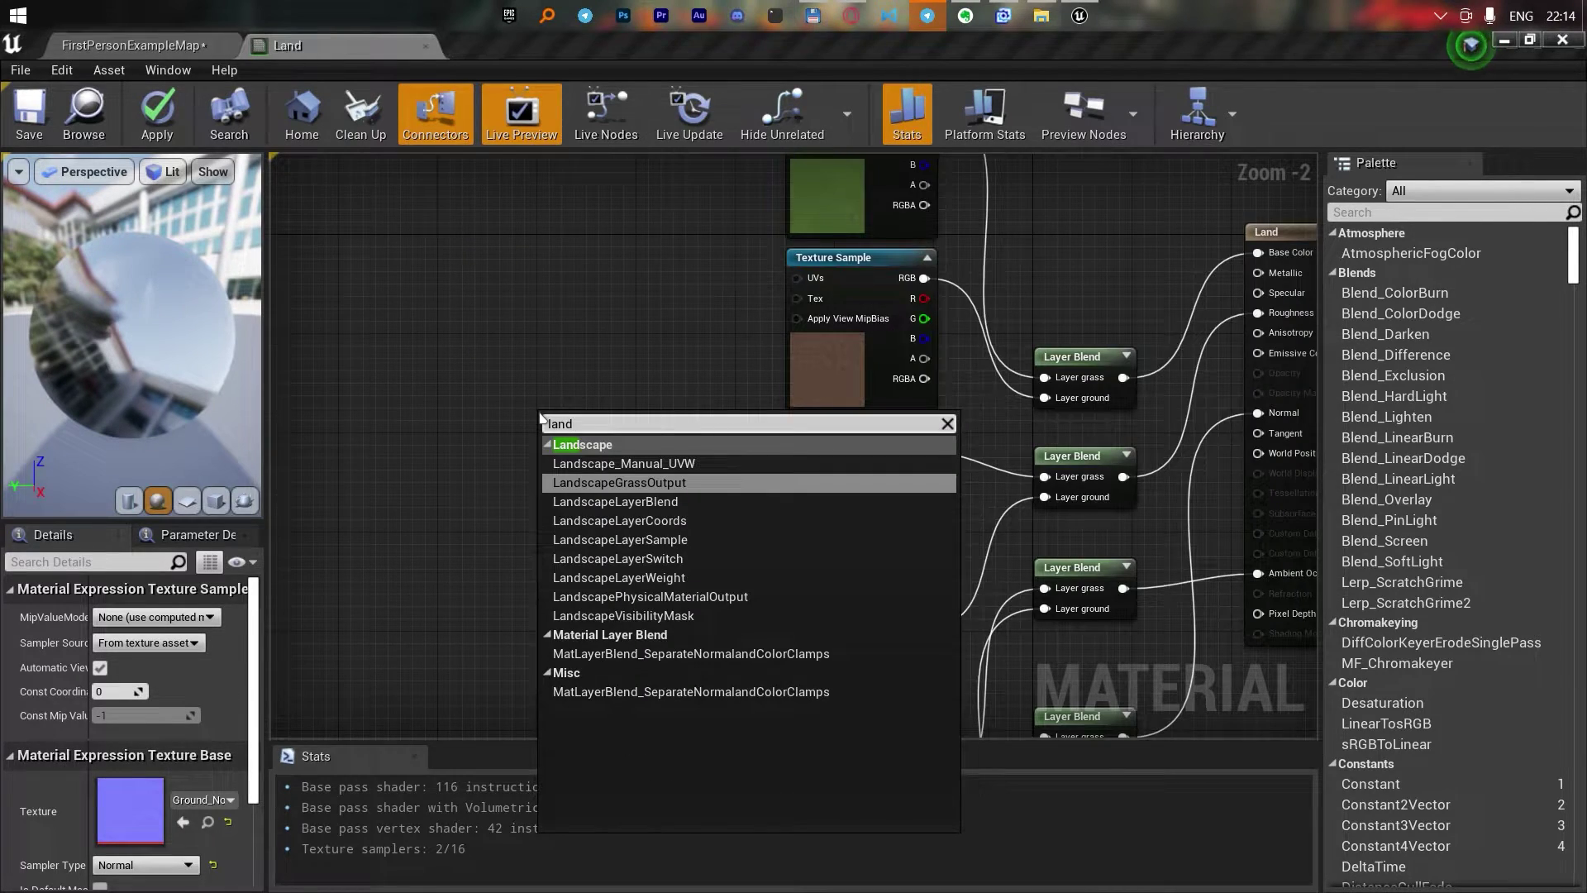
pyautogui.write('scapelay')
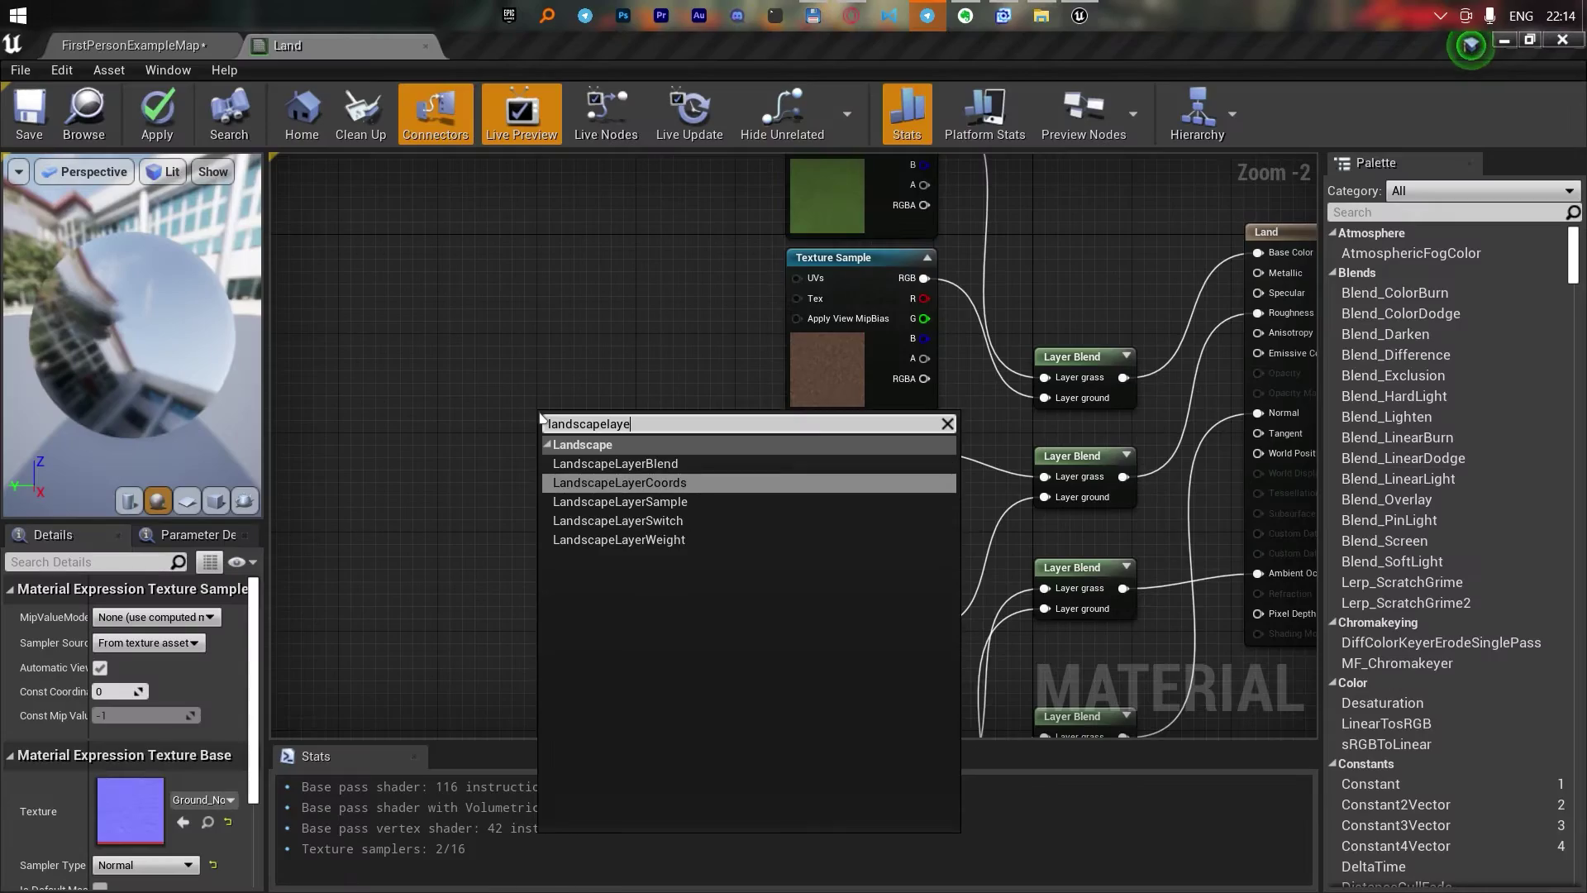
pyautogui.click(339, 541)
pyautogui.moveTo(647, 630)
pyautogui.mouseDown()
pyautogui.moveTo(930, 116)
pyautogui.moveTo(870, 197)
pyautogui.mouseUp()
pyautogui.moveTo(585, 202); pyautogui.dragTo(786, 219)
pyautogui.moveTo(587, 49); pyautogui.dragTo(786, 741)
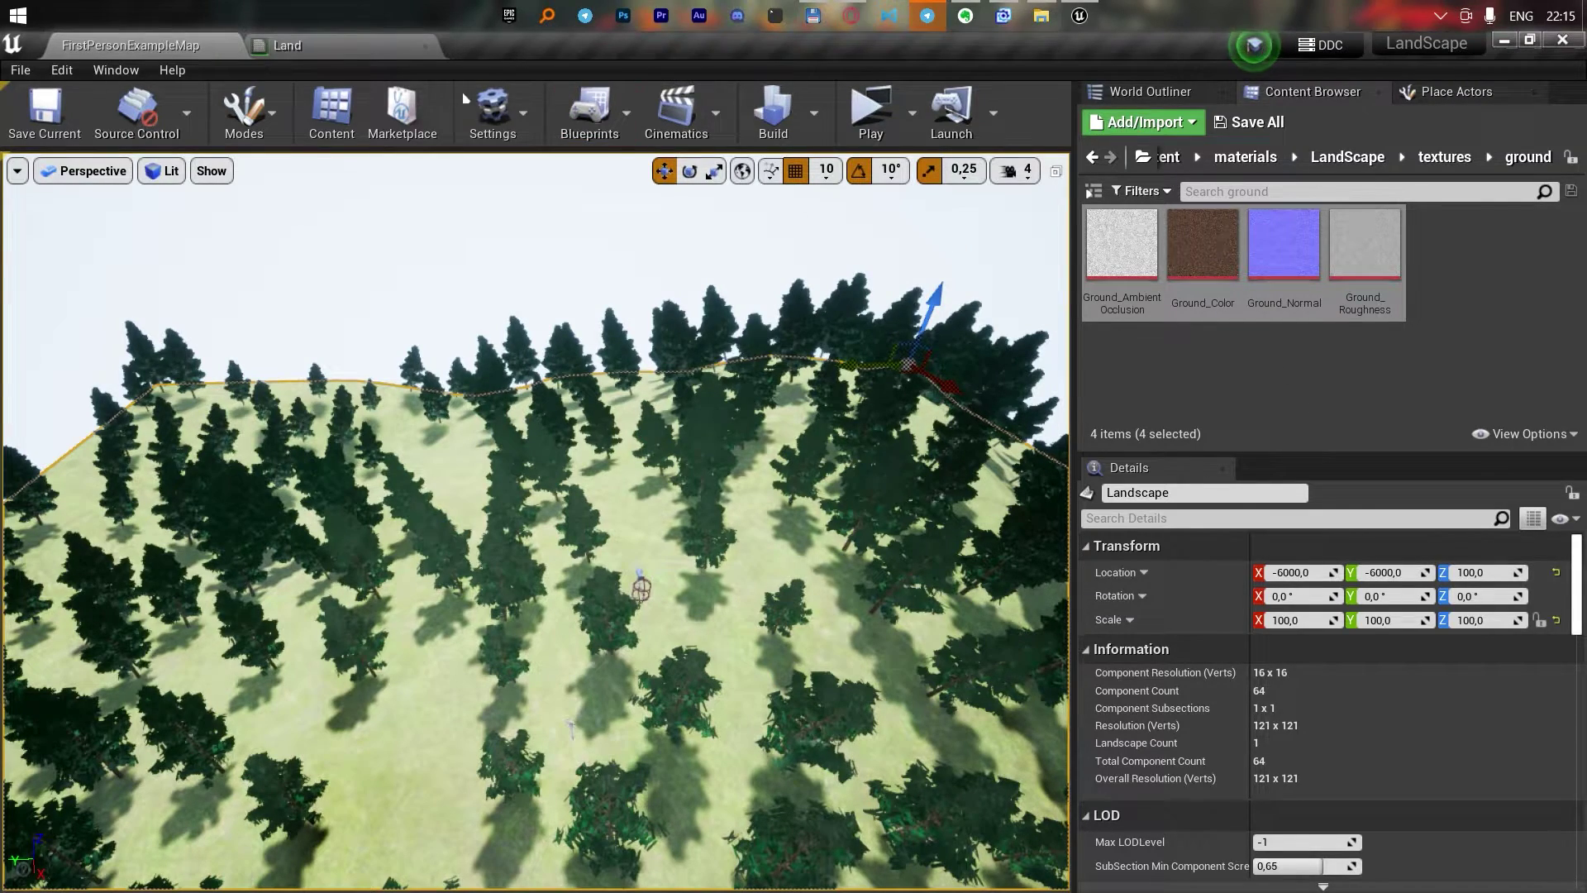
# Set the landscape's Landscape Material to Land
pyautogui.scroll(-5, 1323, 661)
pyautogui.click(1372, 685)
pyautogui.write('land')
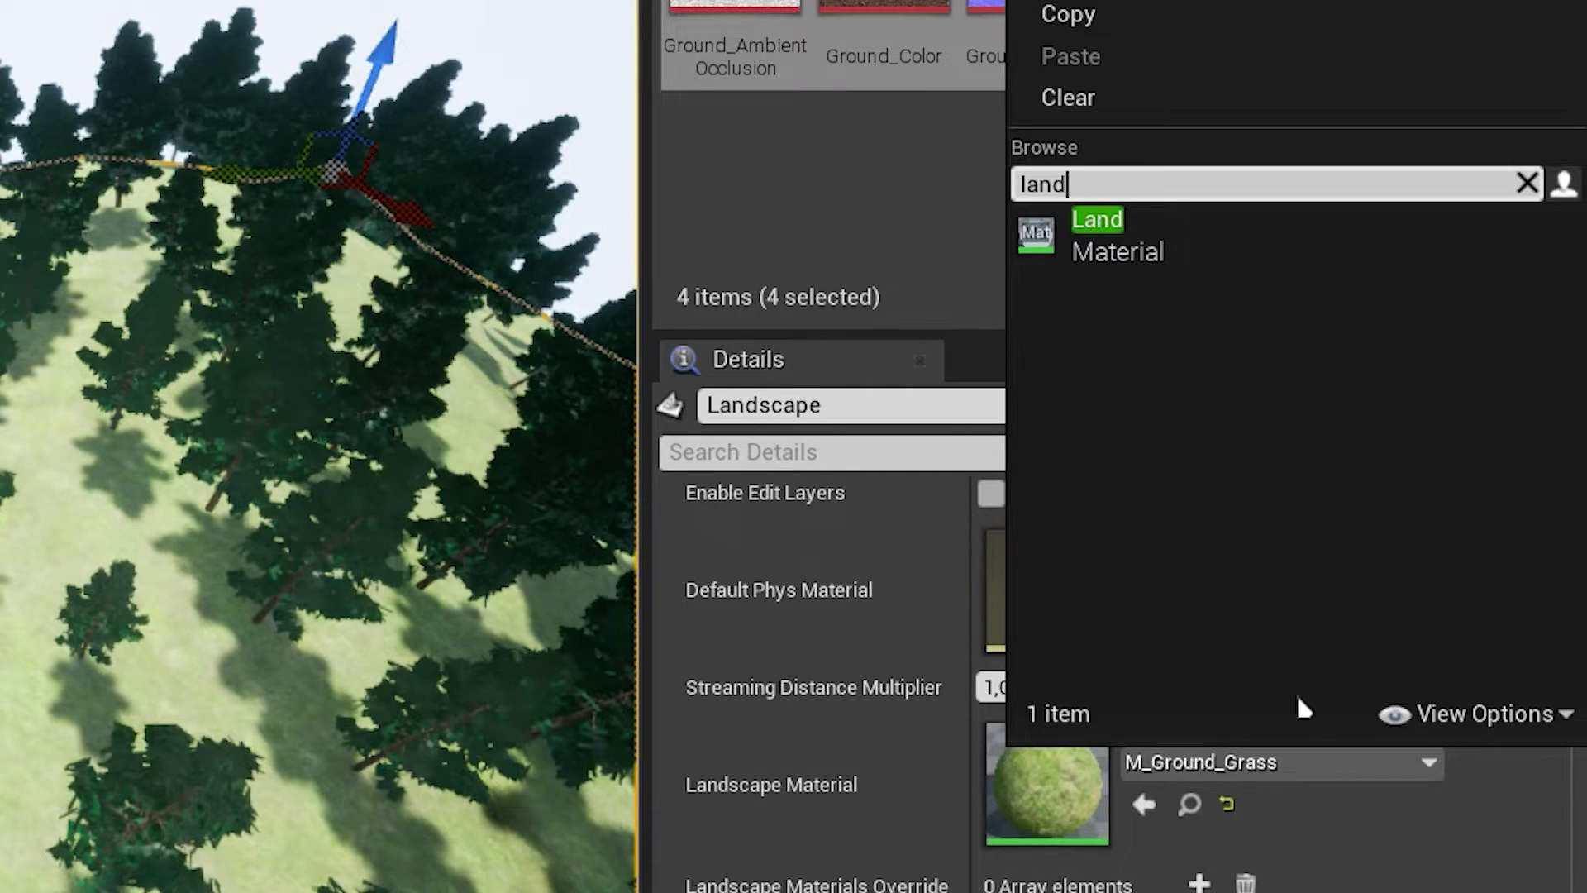
pyautogui.click(1100, 236)
# Switch to Landscape mode and start creating layer info for the grass layer
pyautogui.click(382, 248)
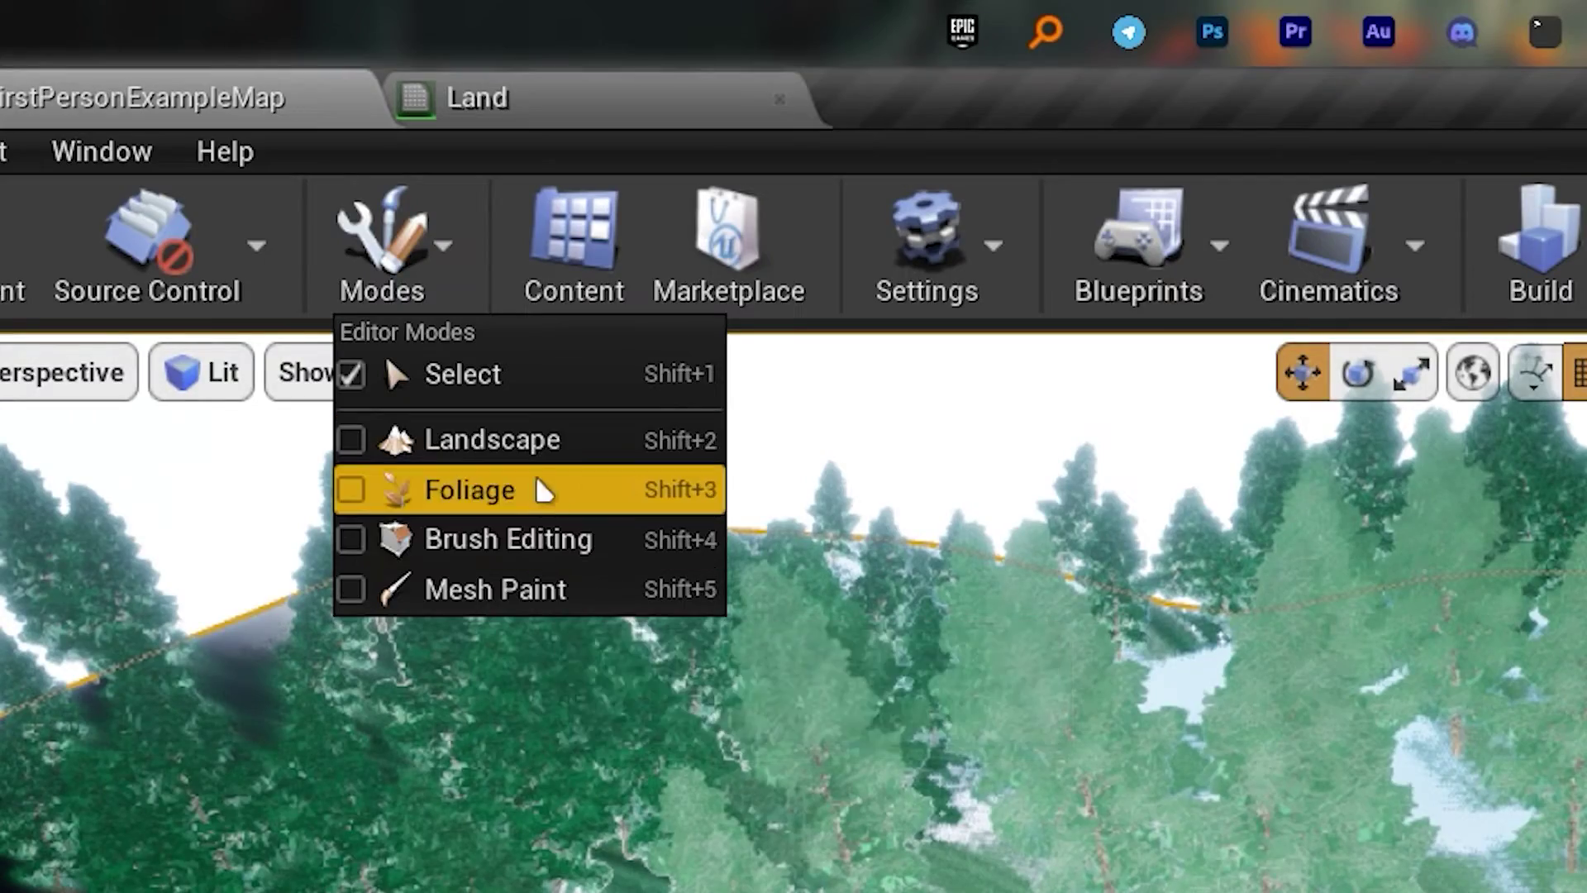
pyautogui.click(471, 442)
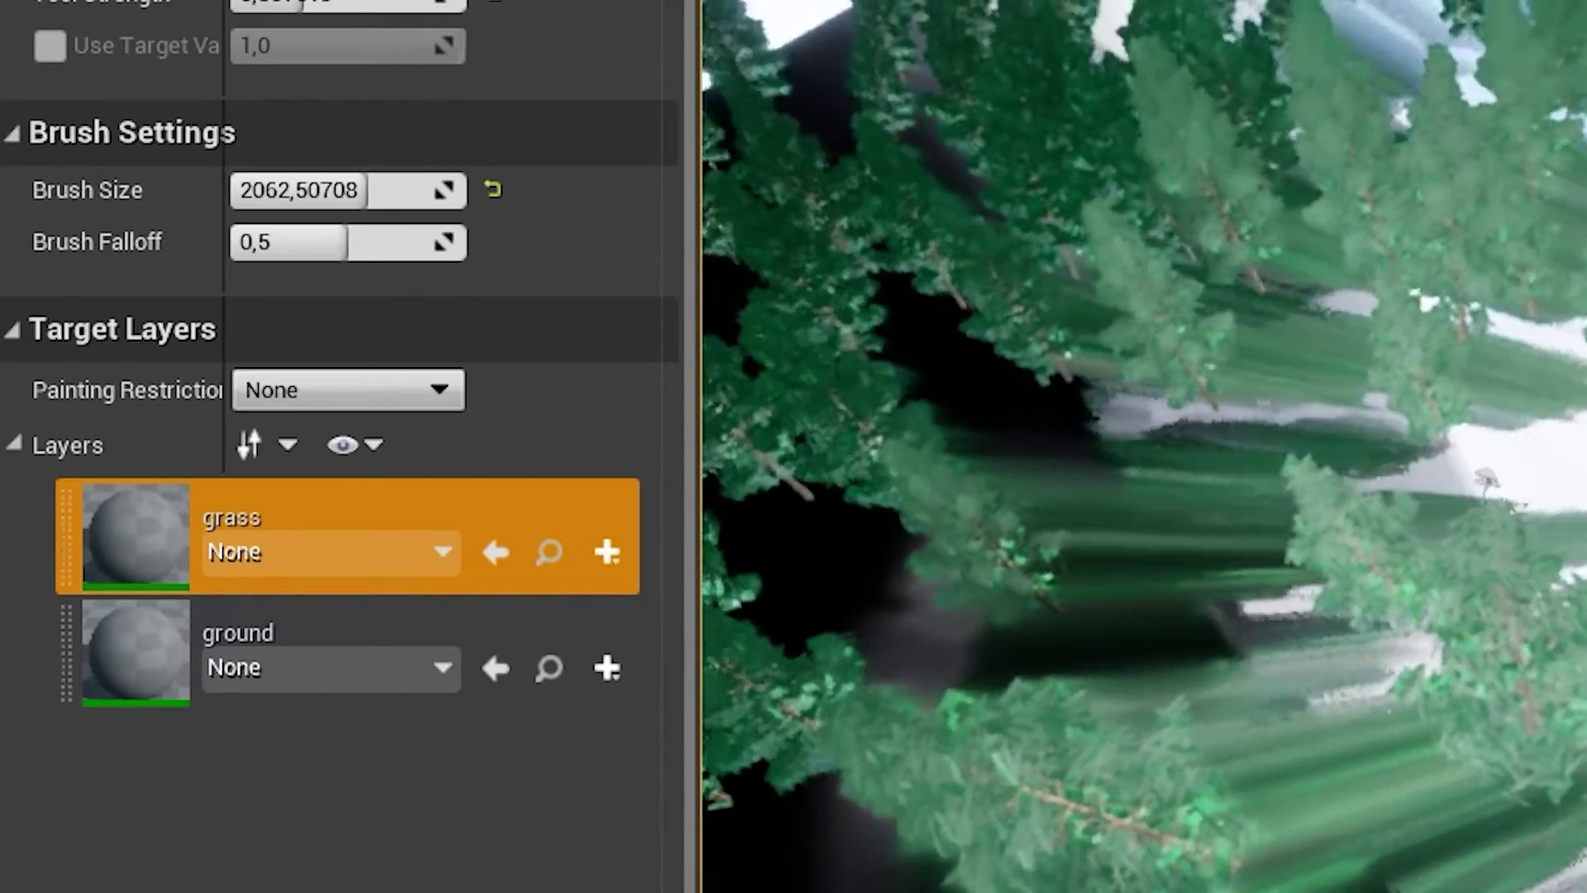
pyautogui.moveTo(610, 488); pyautogui.dragTo(630, 415, button='right')
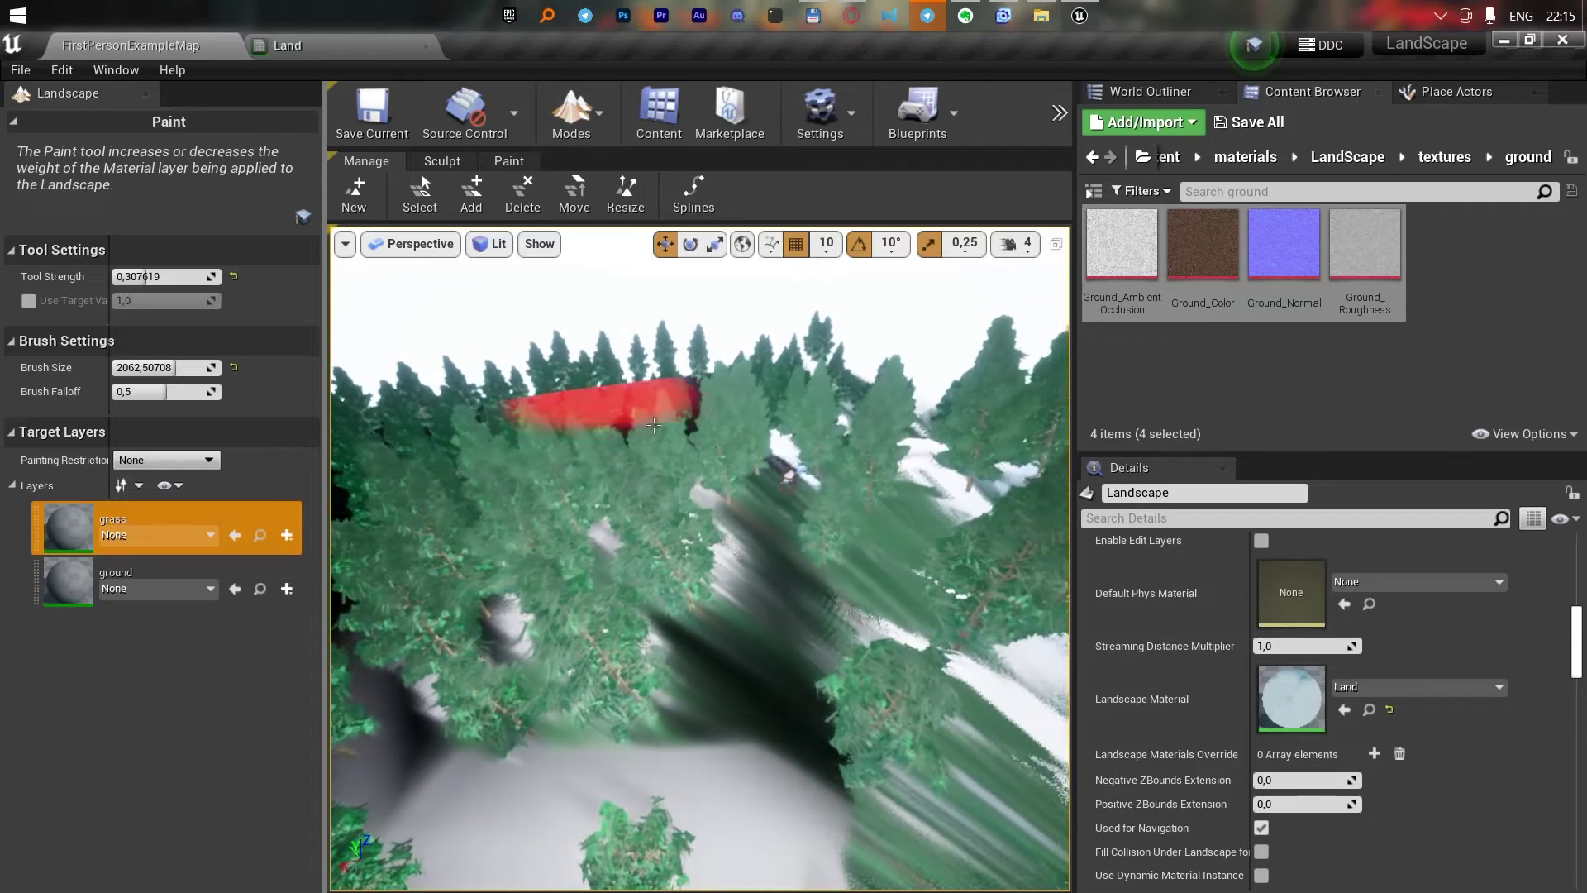
pyautogui.click(287, 534)
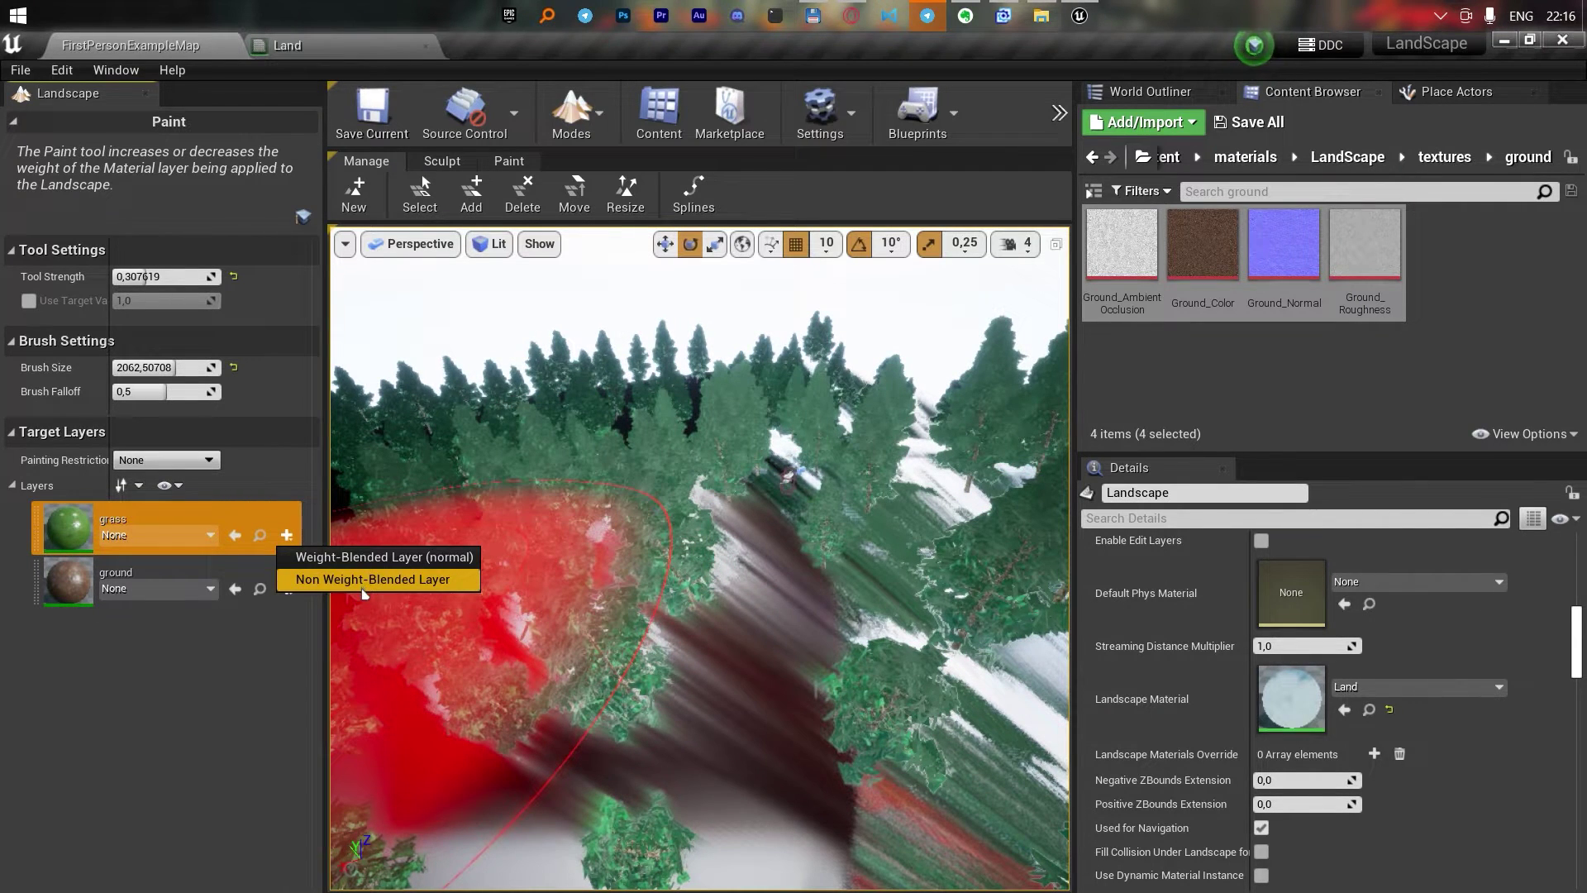
pyautogui.click(366, 558)
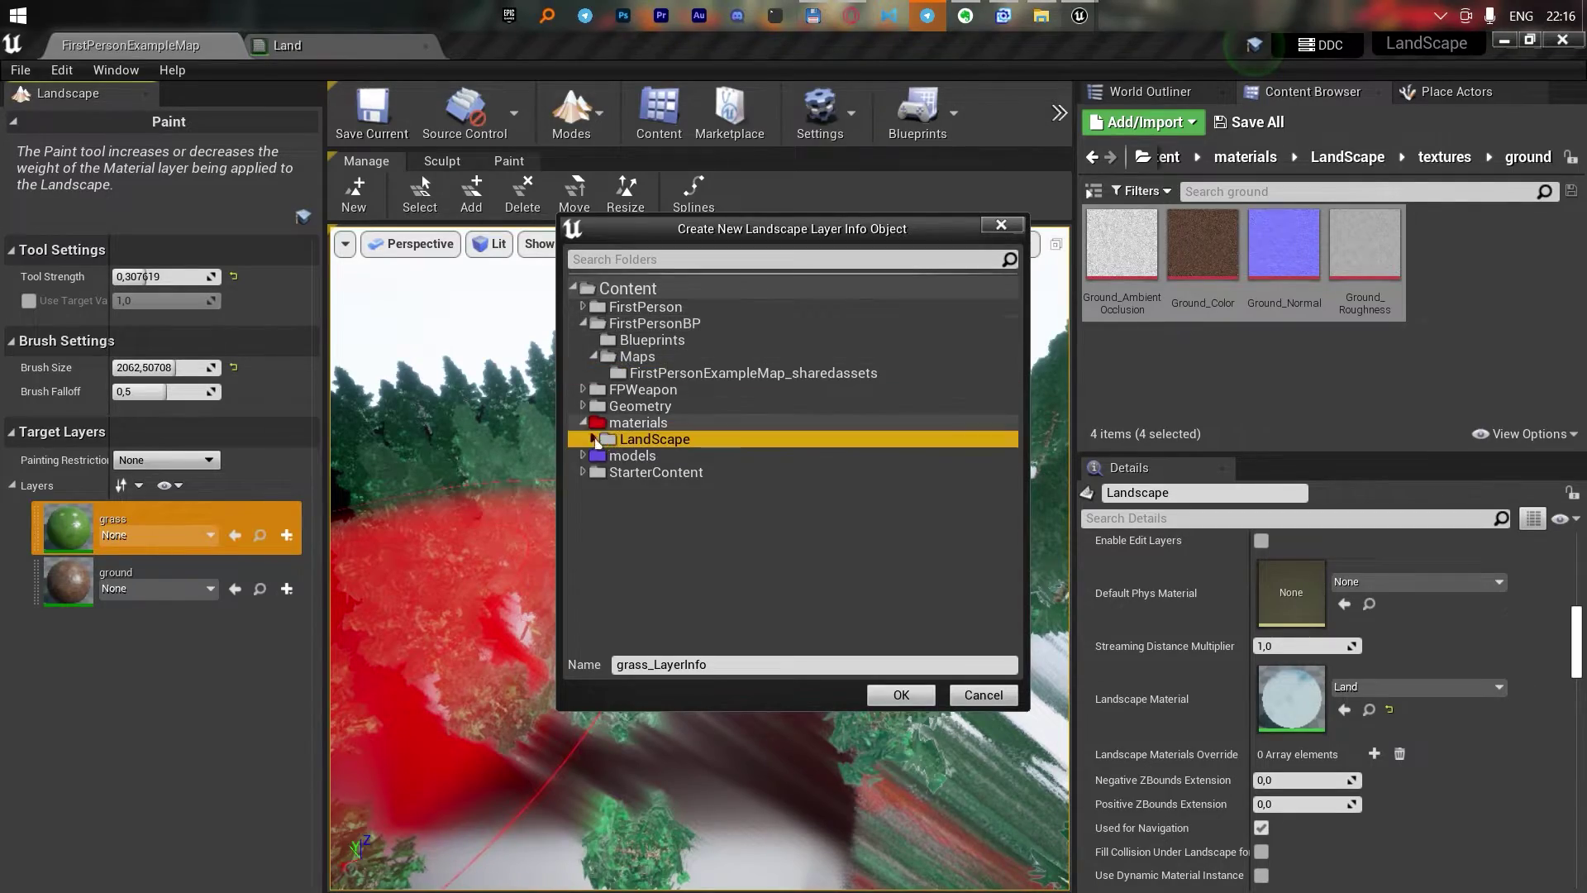
# Create grass_LayerInfo and ground_LayerInfo, saving them in the LandScape folder
pyautogui.press('Return')
pyautogui.click(287, 589)
pyautogui.click(366, 610)
pyautogui.click(891, 702)
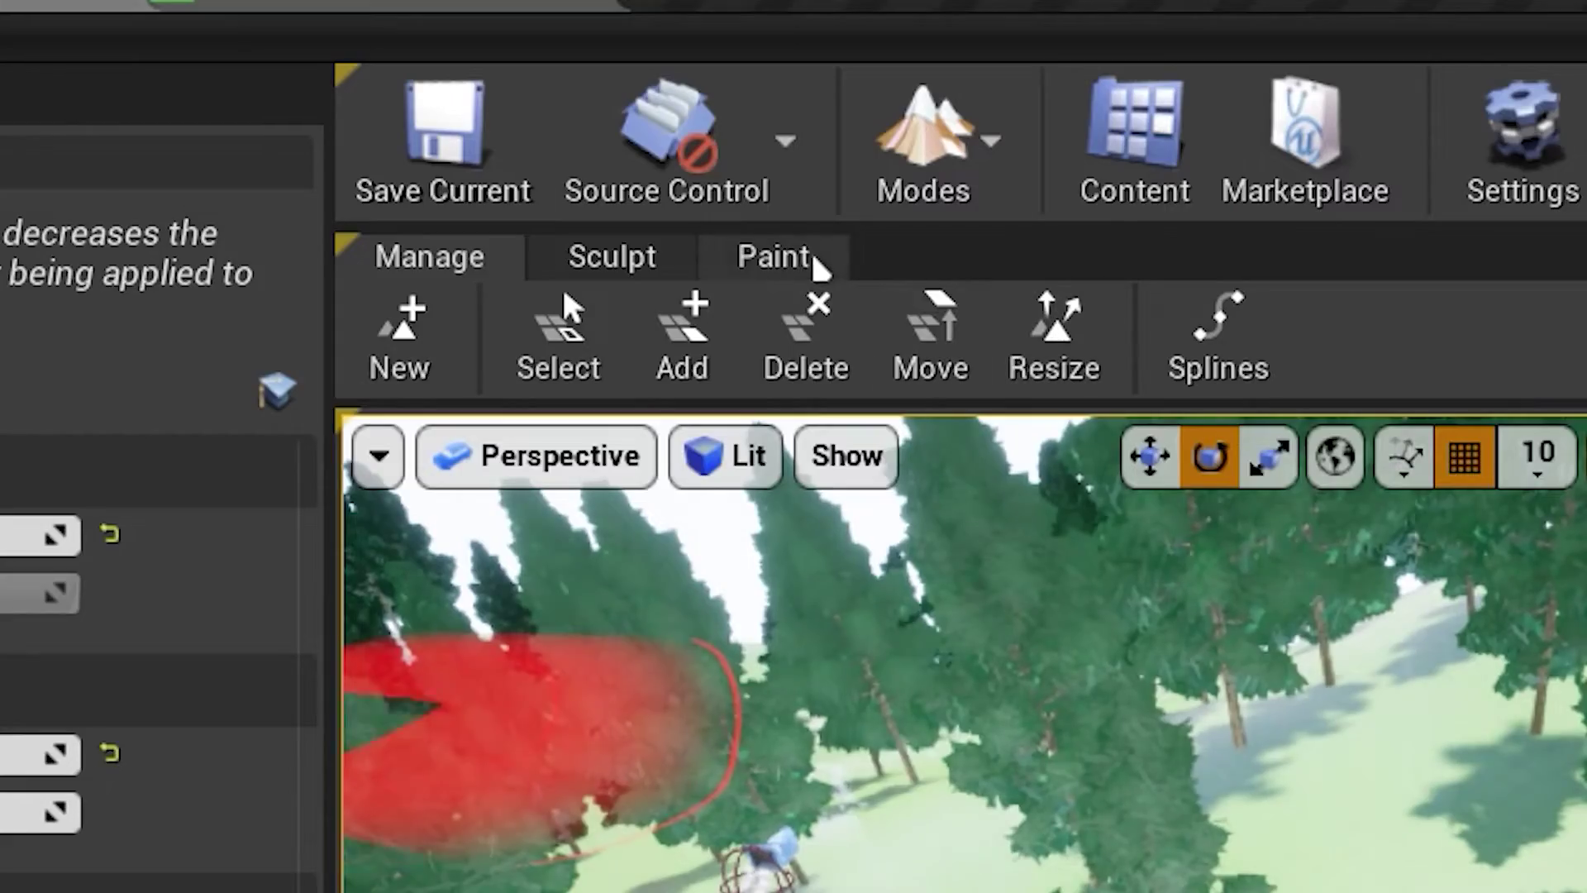
# In Paint mode, select the ground layer and shrink and weaken the brush
pyautogui.click(518, 159)
pyautogui.click(157, 581)
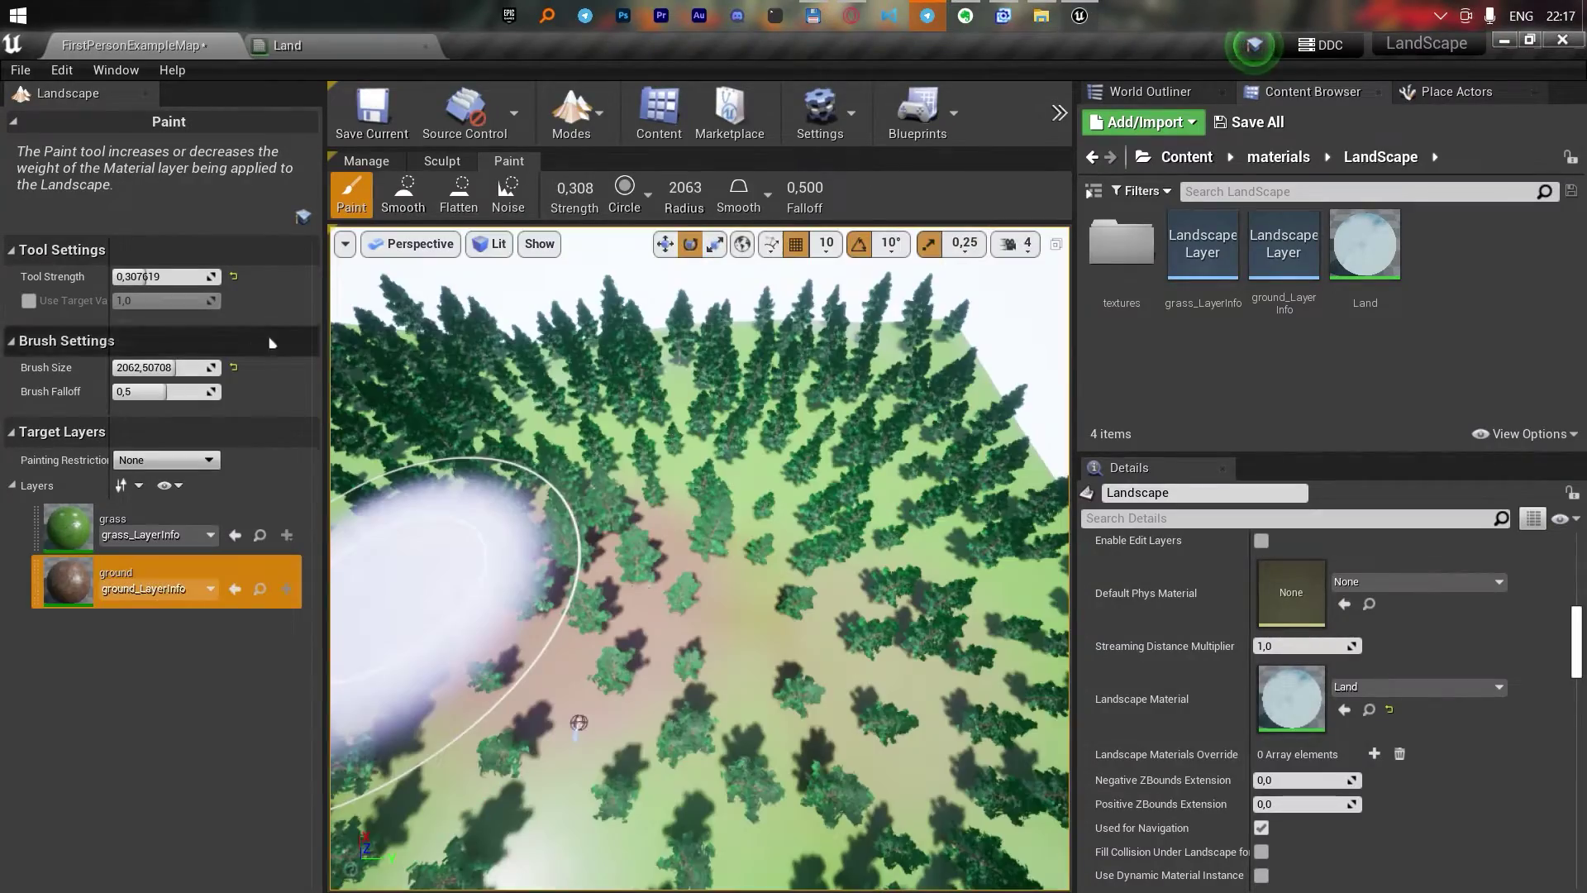
pyautogui.press('[')
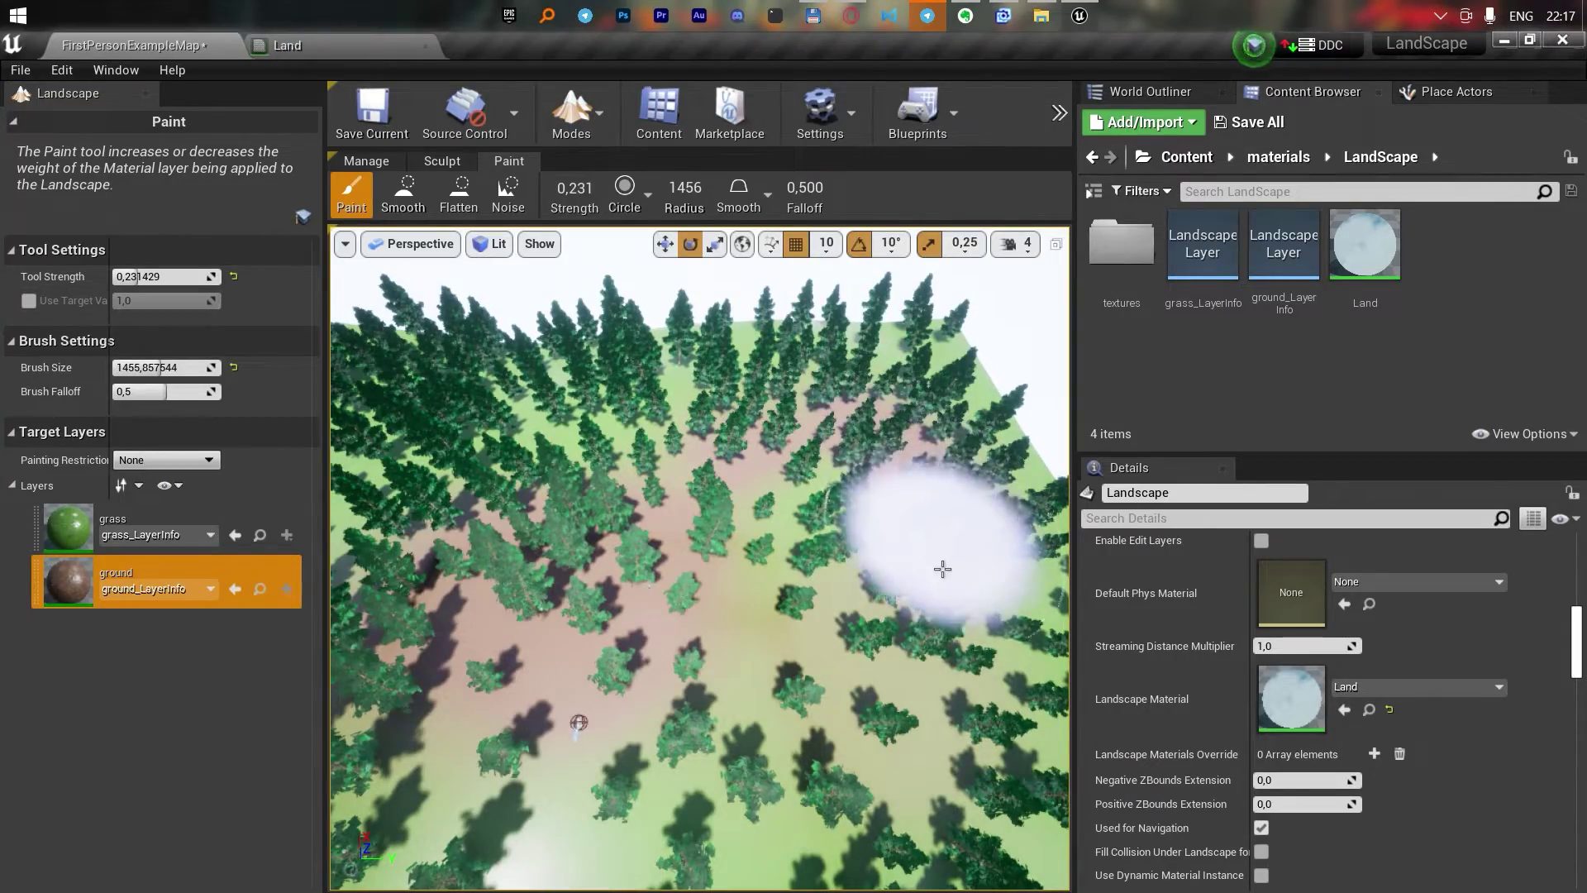
pyautogui.scroll(3, 622, 551)
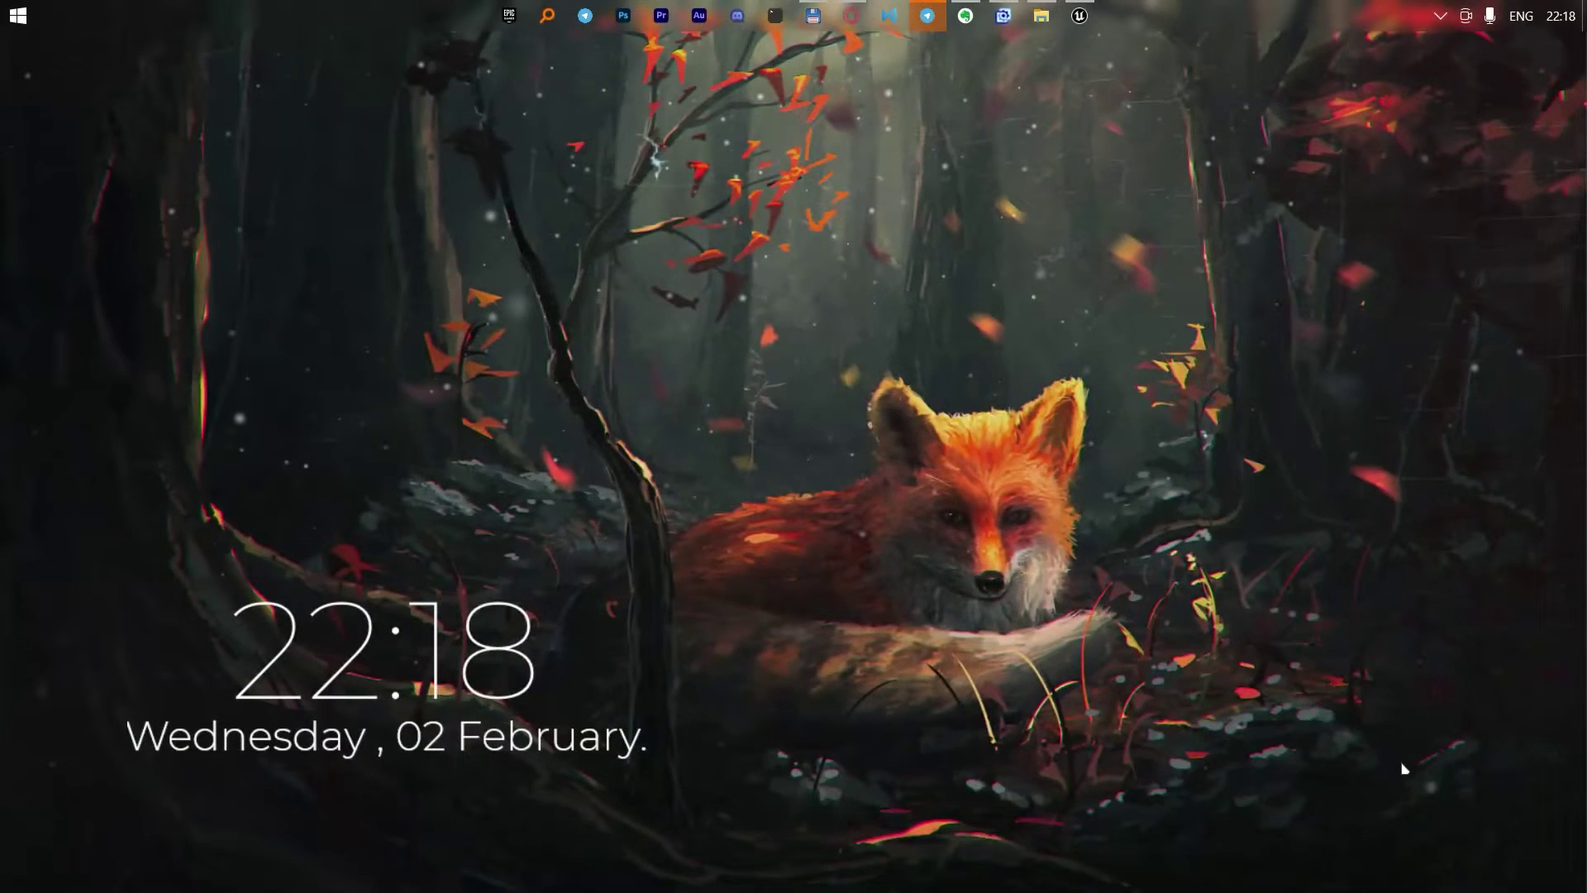
# Look around the forest and its painted dirt paths in the play-mode preview
pyautogui.moveTo(1399, 734); pyautogui.dragTo(957, 408)
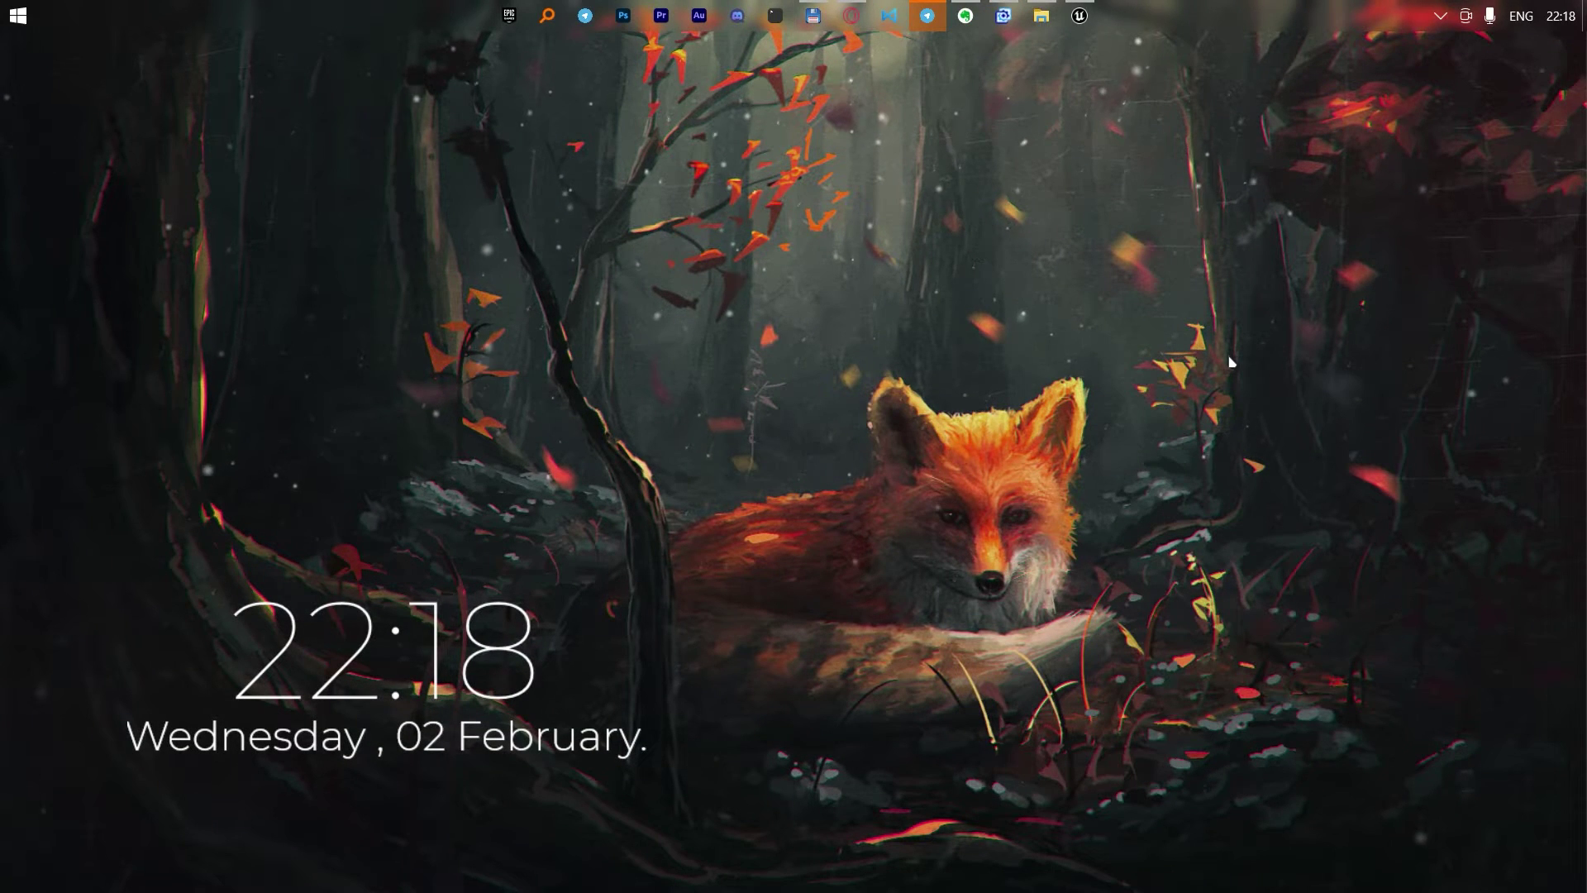